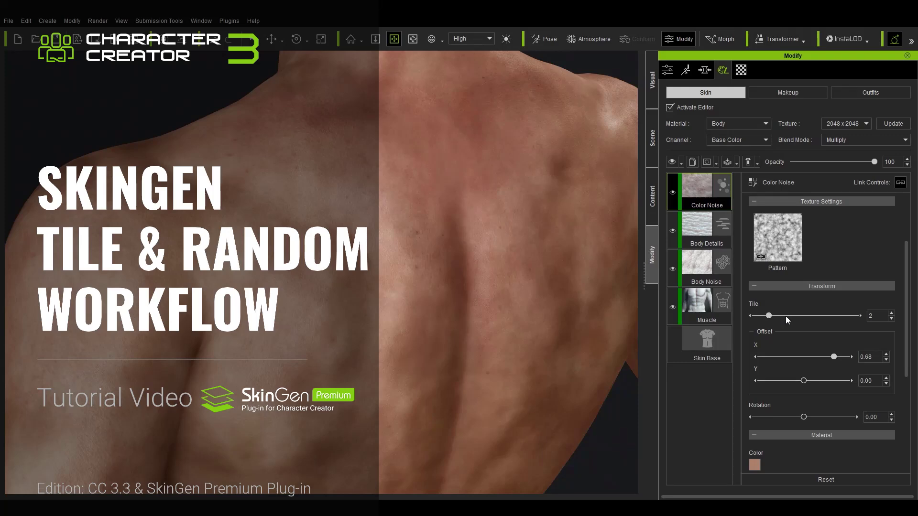
Step: Scroll the Content panel to the Skin Template library's Normal, Realistic Human Skin and Special folders
scroll(553, 285, "up", 5)
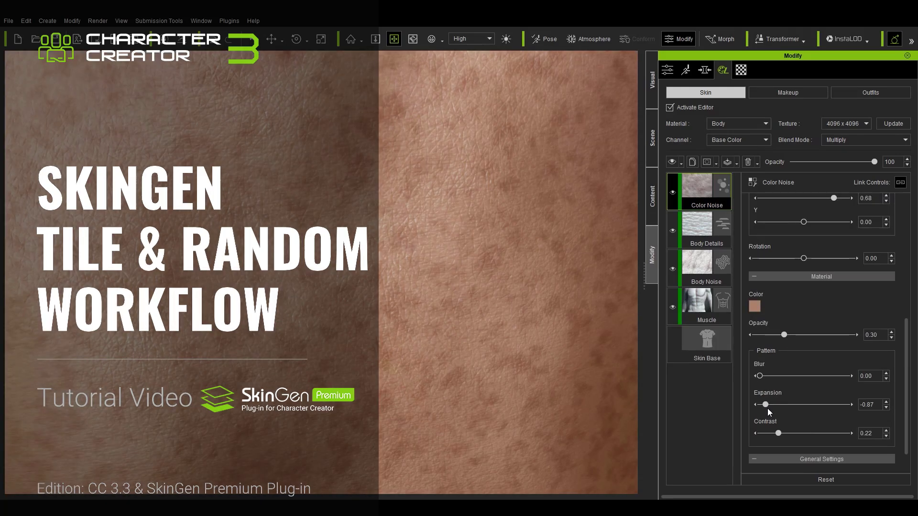
left_click_drag(784, 404, 772, 404)
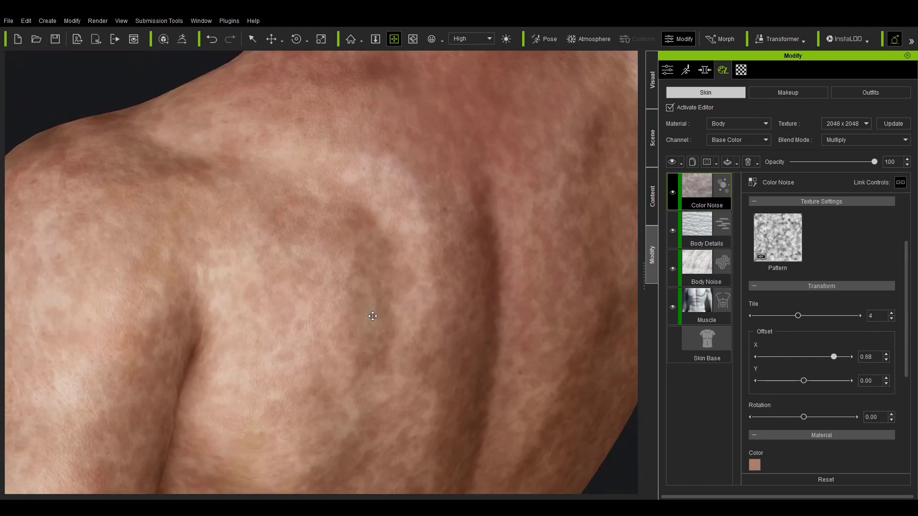
scroll(374, 330, "down", 5)
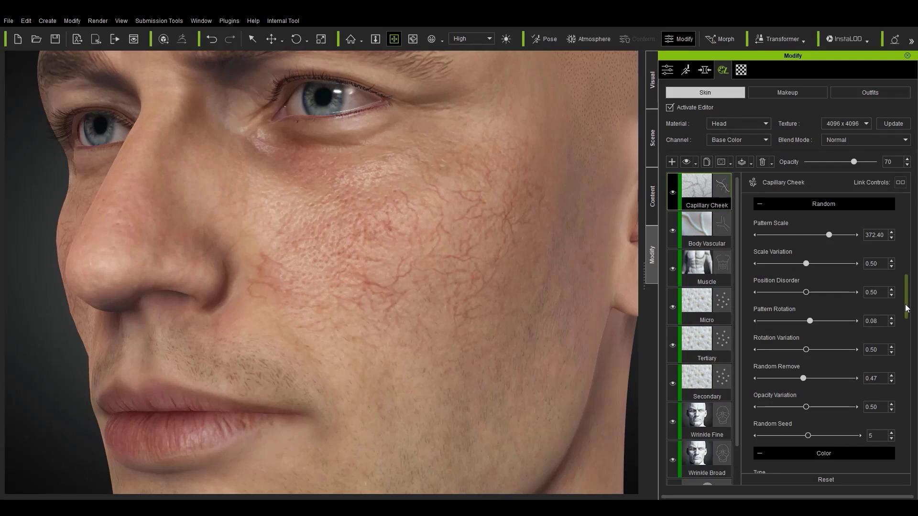
left_click_drag(906, 309, 905, 345)
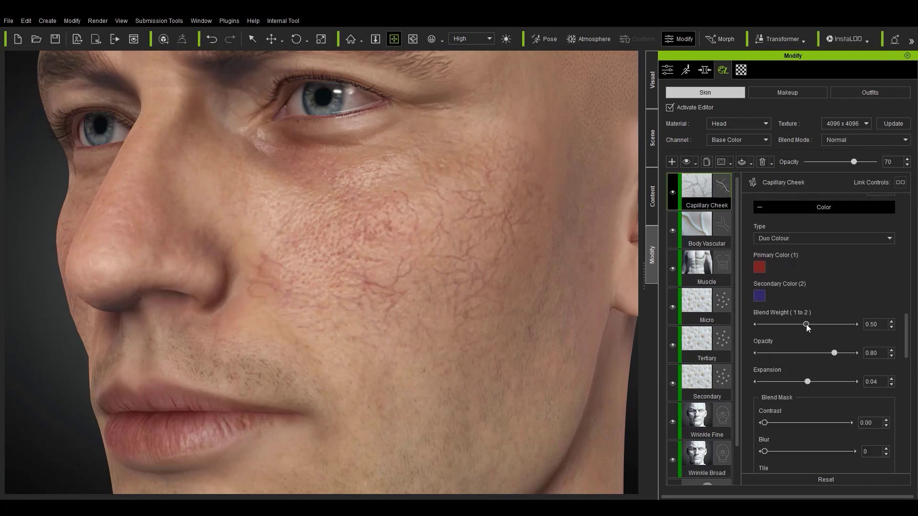
mouse_move(807, 335)
left_mouse_down()
mouse_move(749, 335)
mouse_move(853, 336)
mouse_move(803, 336)
left_mouse_up()
left_click_drag(906, 347, 907, 359)
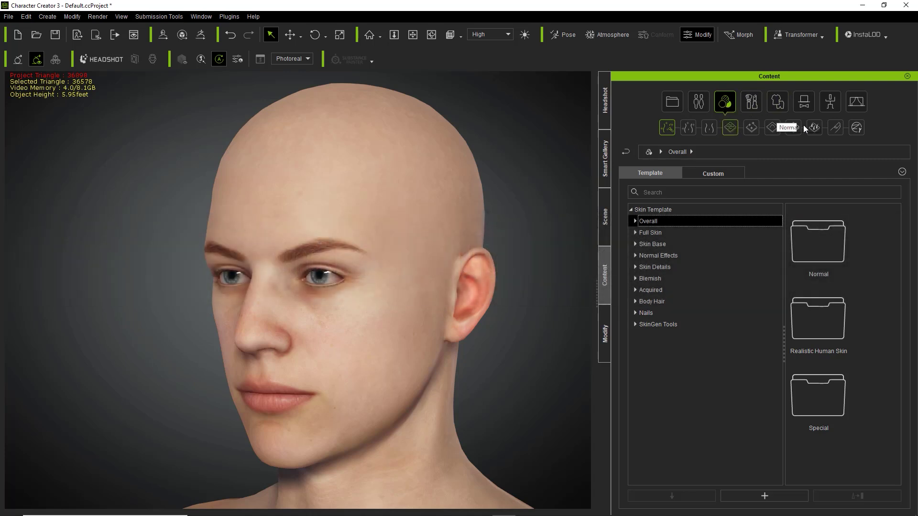
Step: Apply the SkinGen Tools Generator Tile template to the head material
left_click(859, 128)
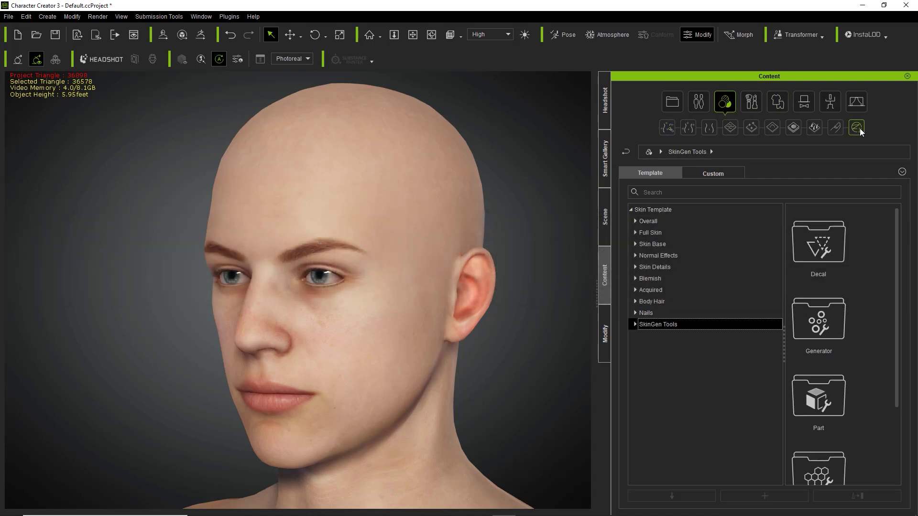
left_click(635, 325)
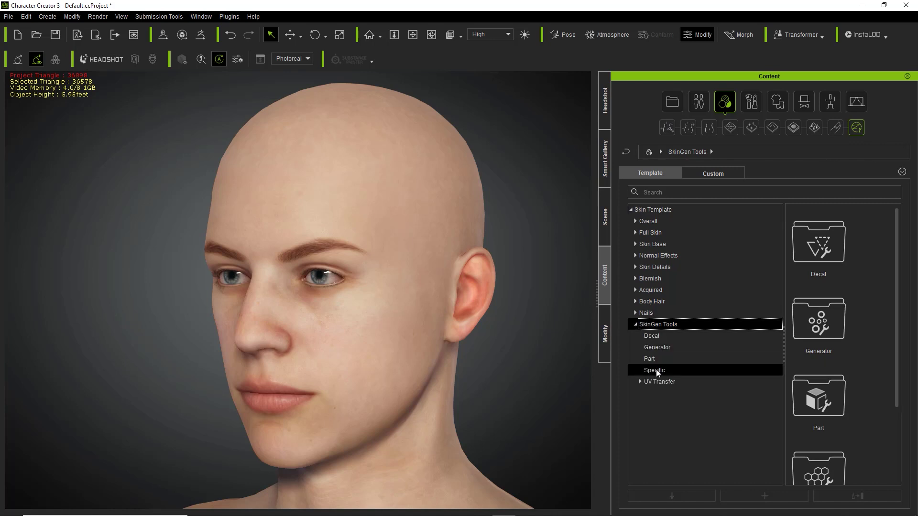
left_click(658, 353)
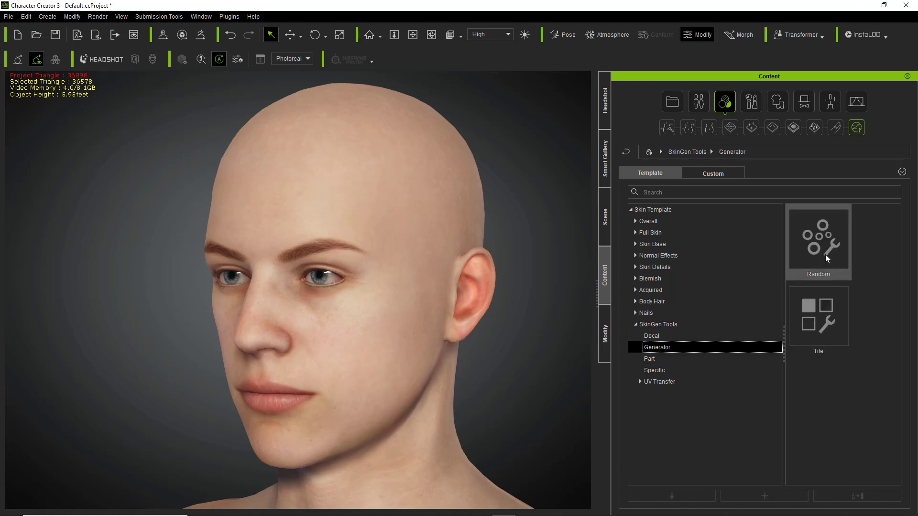
mouse_move(842, 322)
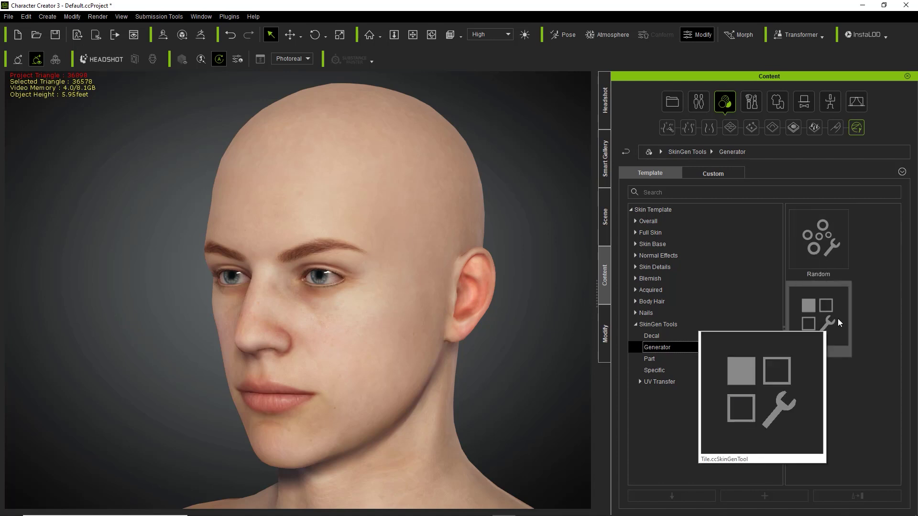
double_click(834, 311)
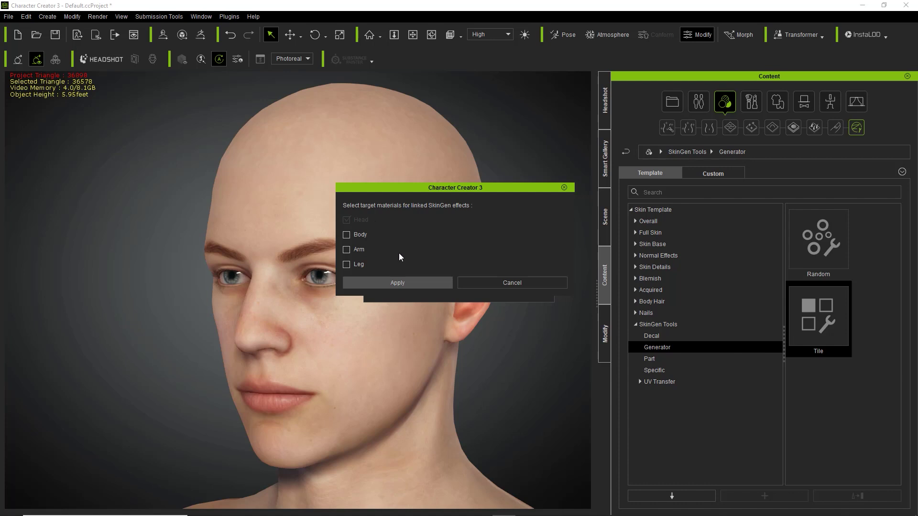
left_click(398, 282)
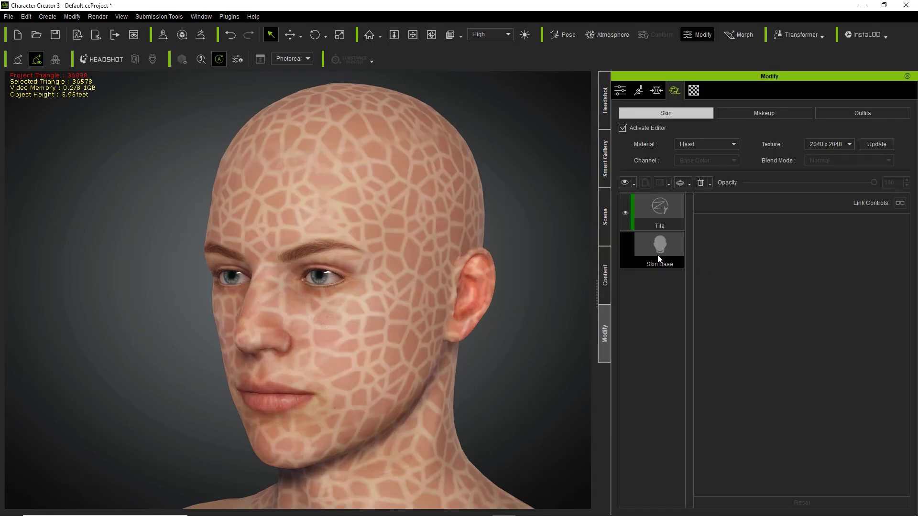
Step: Select the Tile layer and collapse its Layer Mask, Texture, Transform, Material and General sections
left_click(661, 205)
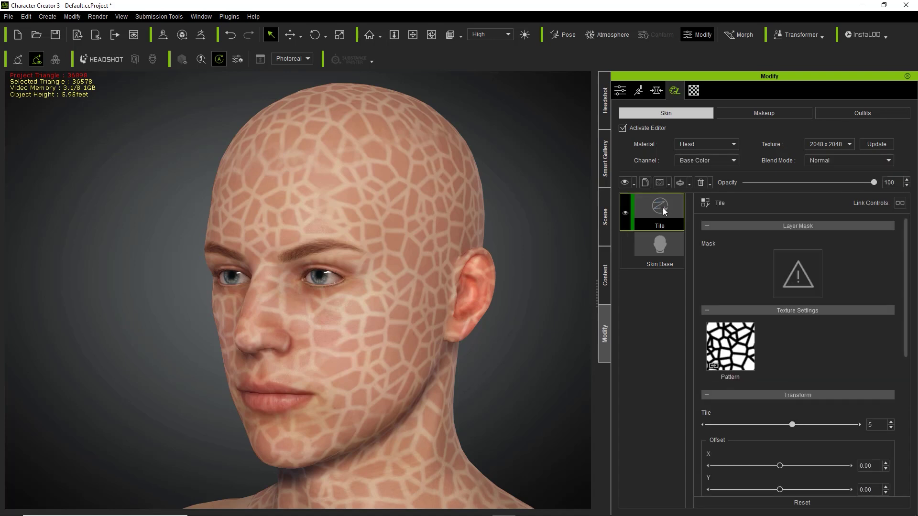
left_click(797, 226)
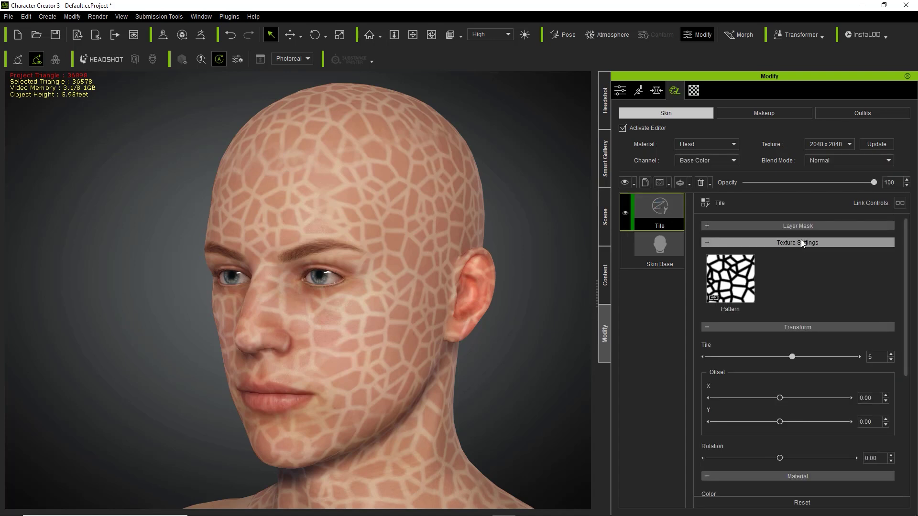
left_click(801, 242)
left_click(801, 259)
left_click(802, 275)
left_click(802, 295)
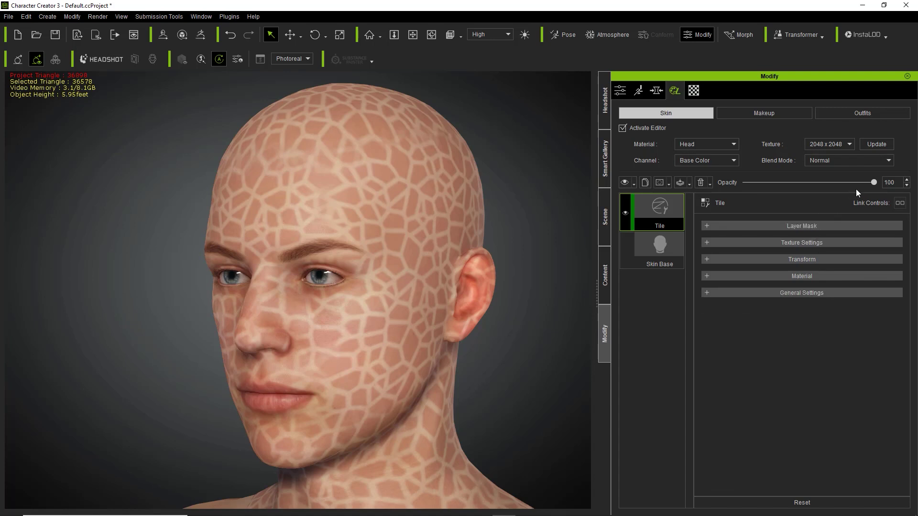
Step: Test the Tile layer's Opacity, fading it, hiding it, then bringing it back strongly
mouse_move(874, 183)
left_mouse_down()
mouse_move(746, 182)
mouse_move(876, 185)
left_mouse_up()
left_click_drag(818, 184, 739, 179)
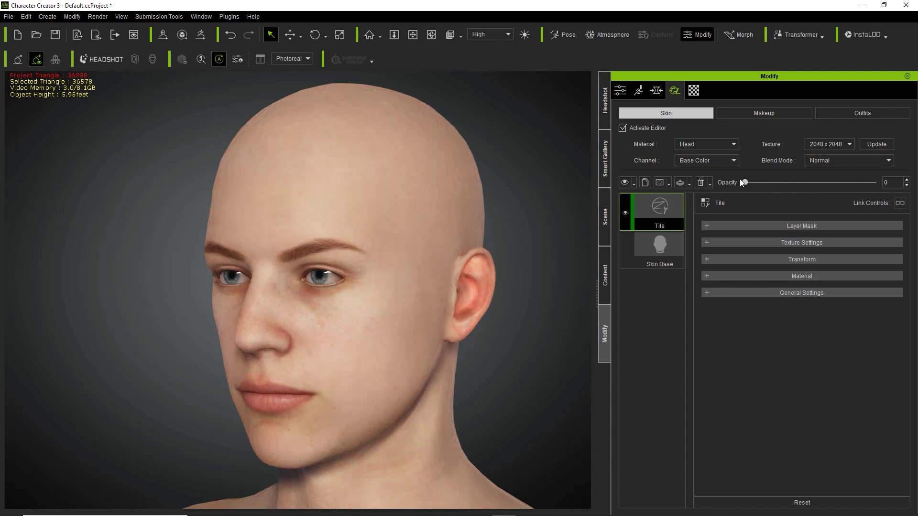
left_click_drag(799, 183, 864, 186)
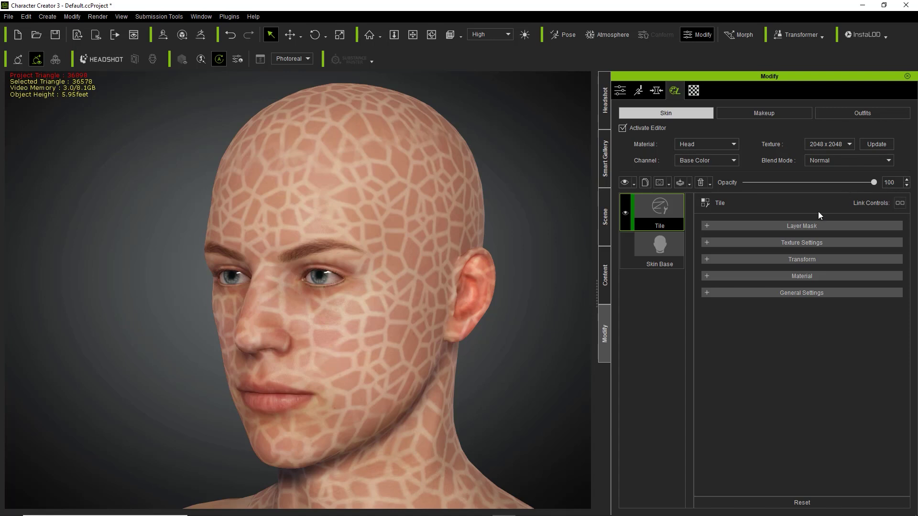
Step: Preview the layer mask and pattern texture, then expand Transform showing Tile 5, zero offset and rotation
left_click(795, 226)
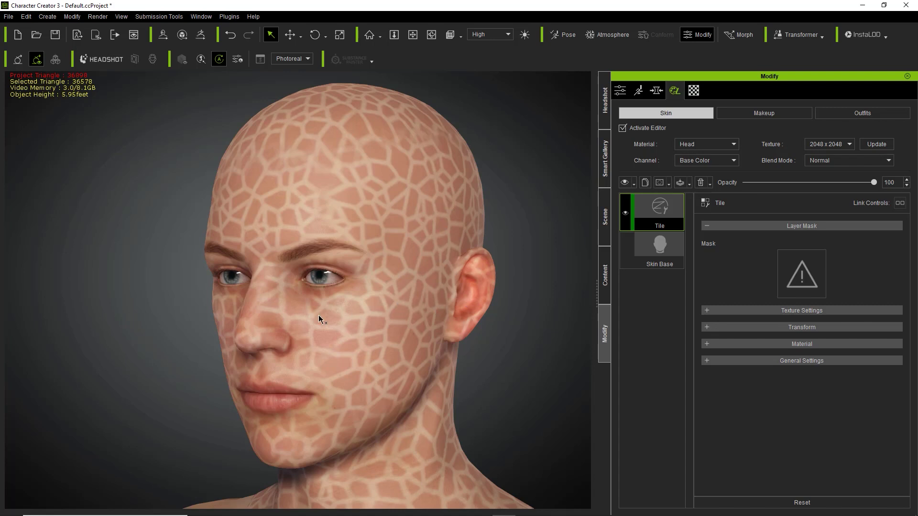
left_click(765, 226)
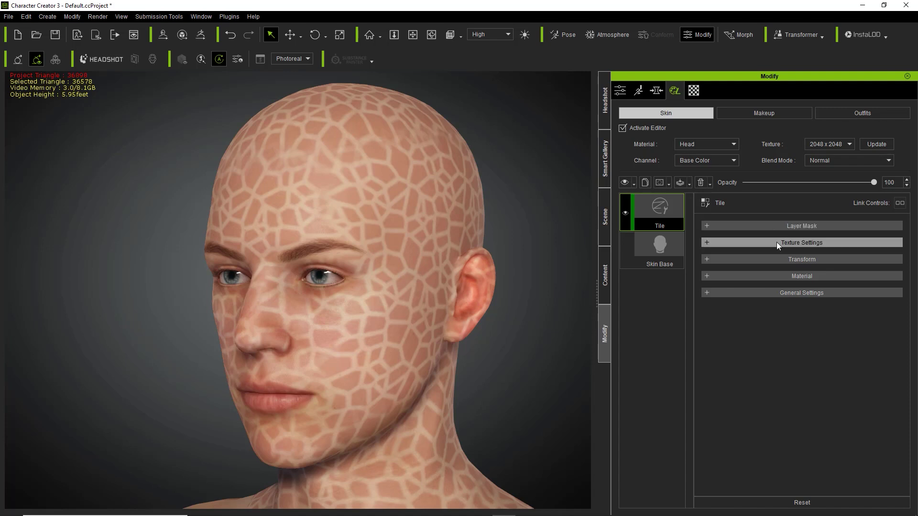
left_click(777, 243)
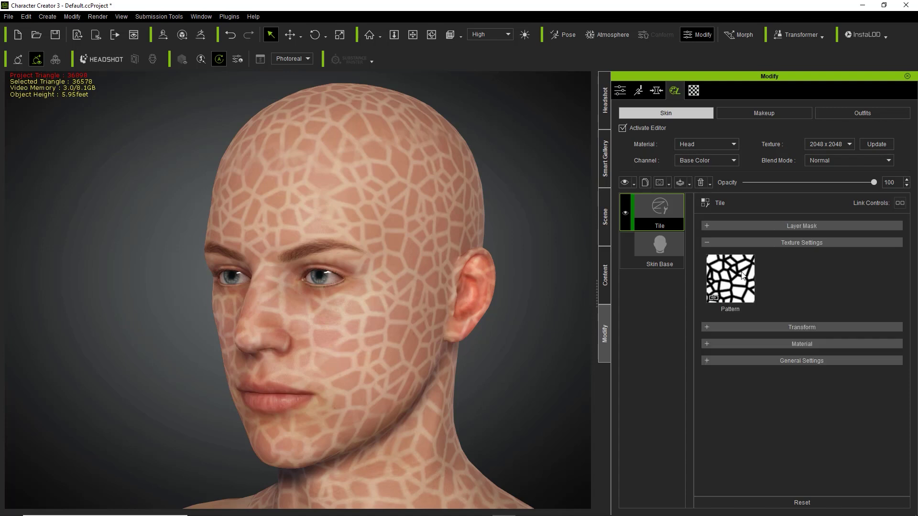
mouse_move(740, 278)
left_click(774, 244)
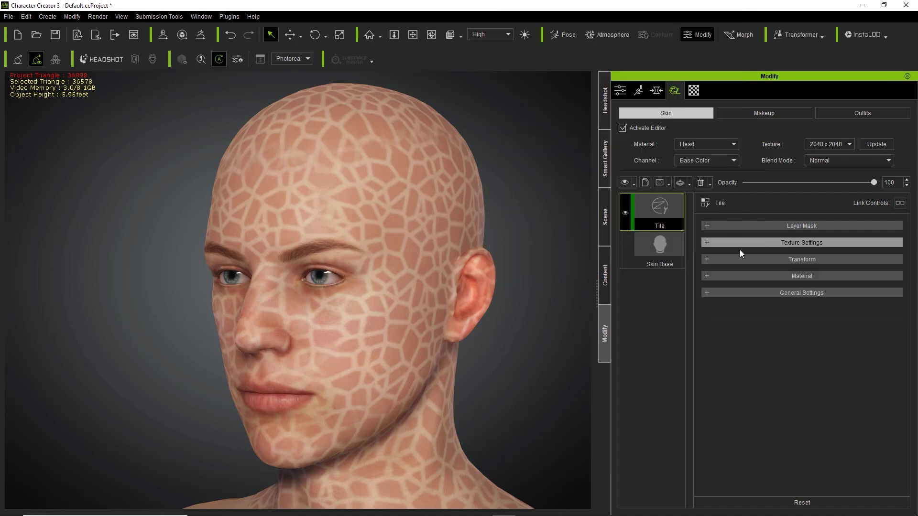
left_click(762, 259)
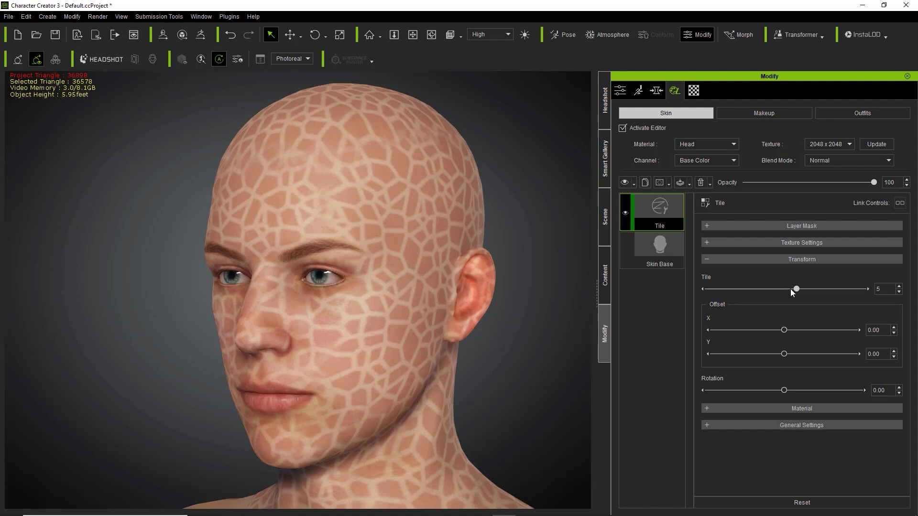
Step: Set the tile pattern's Offset X to -0.04 and Rotation to 0.19, keeping Tile at 5
mouse_move(794, 289)
left_mouse_down()
mouse_move(741, 287)
mouse_move(830, 294)
mouse_move(794, 293)
left_mouse_up()
left_click(782, 294)
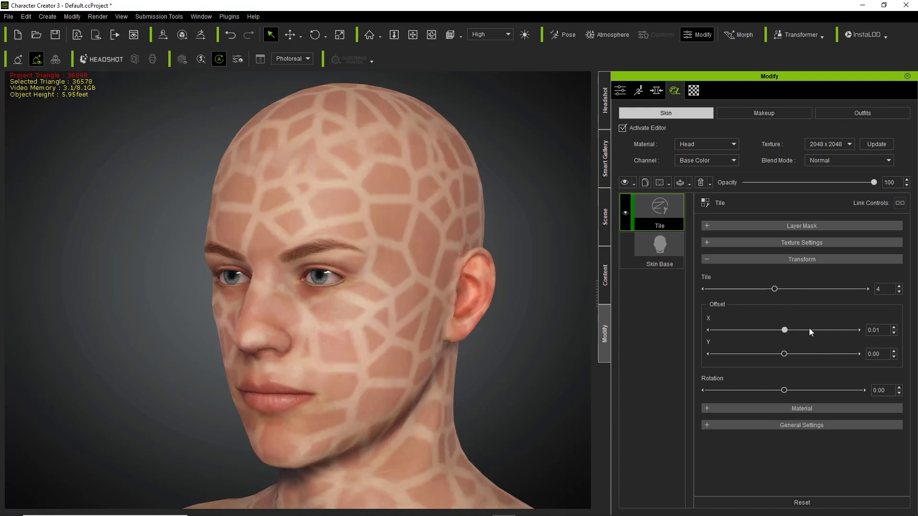
left_click(813, 330)
left_click_drag(810, 330, 781, 331)
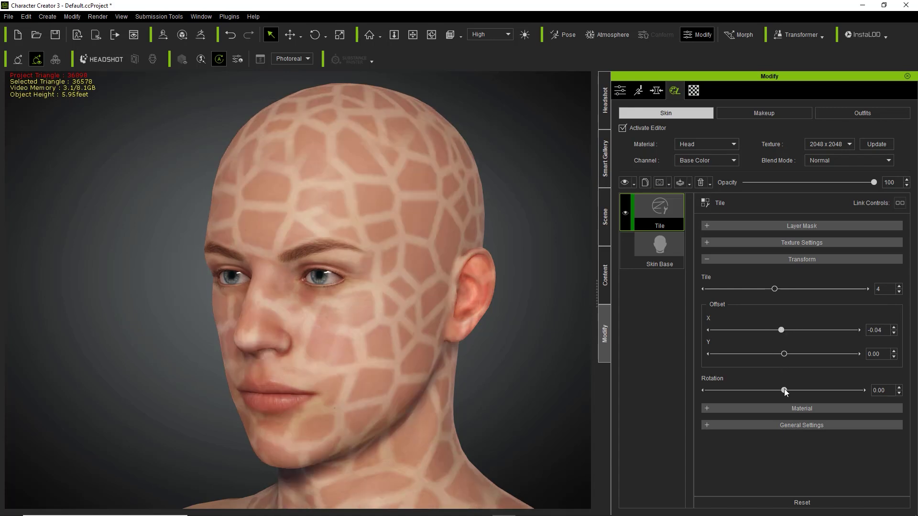
left_click_drag(790, 388, 798, 385)
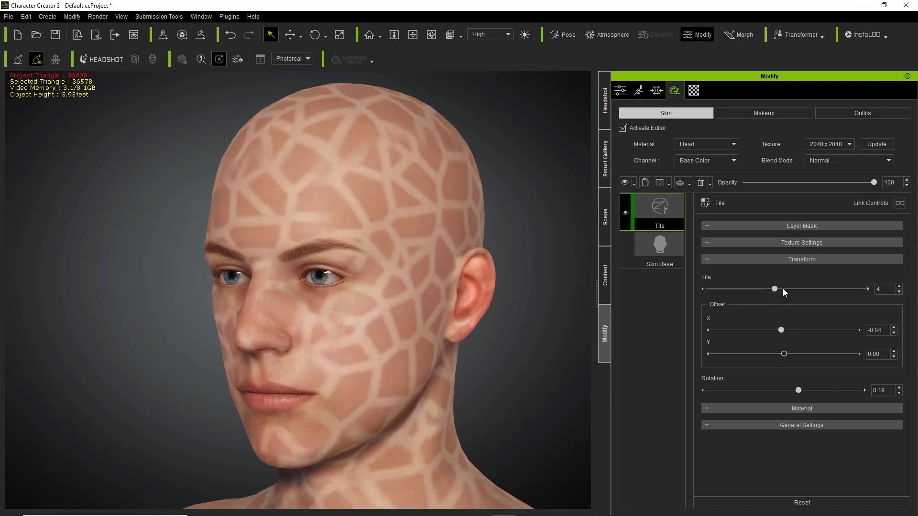
left_click(790, 290)
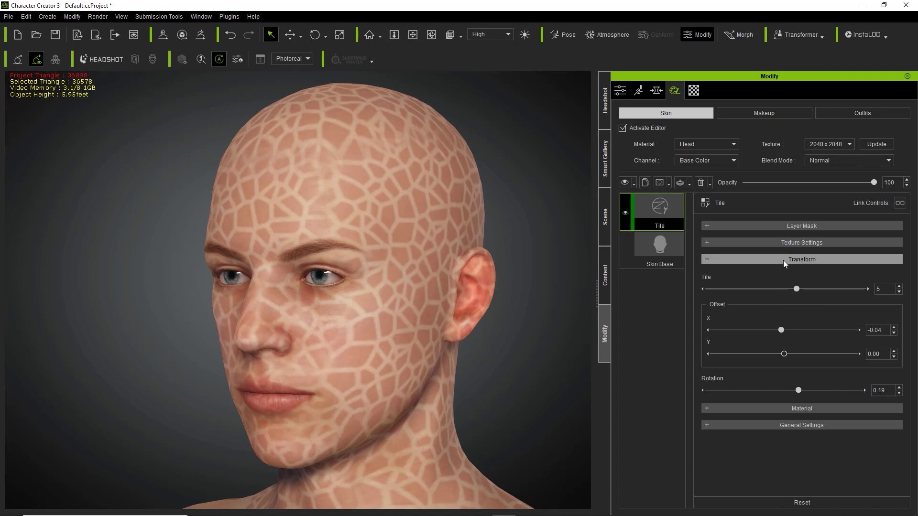
left_click(783, 260)
left_click(775, 276)
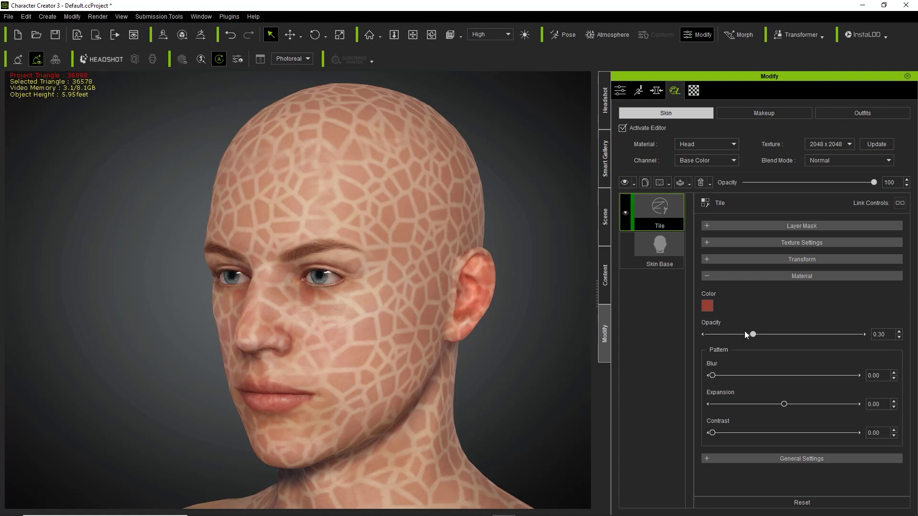
Step: Tint the tile pattern orange-brown #945d3d and set its opacity to 0.51
left_click_drag(741, 335, 773, 334)
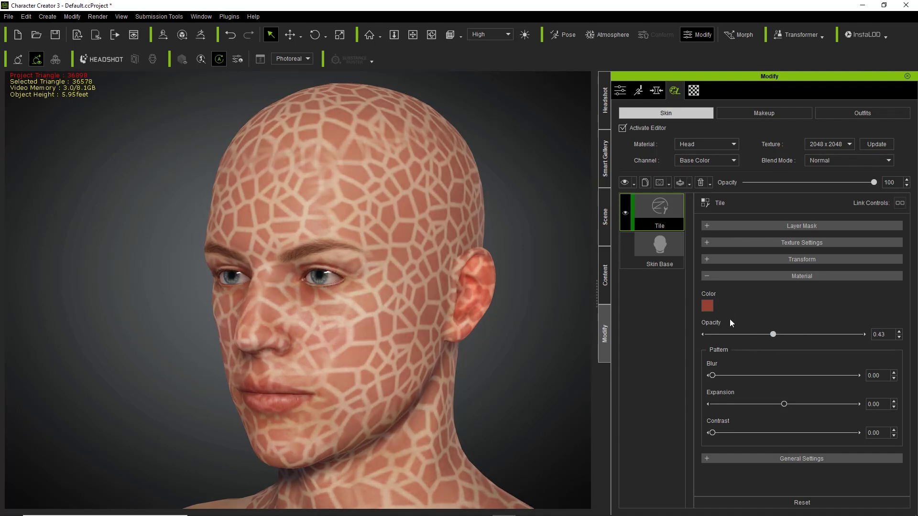
left_click(708, 305)
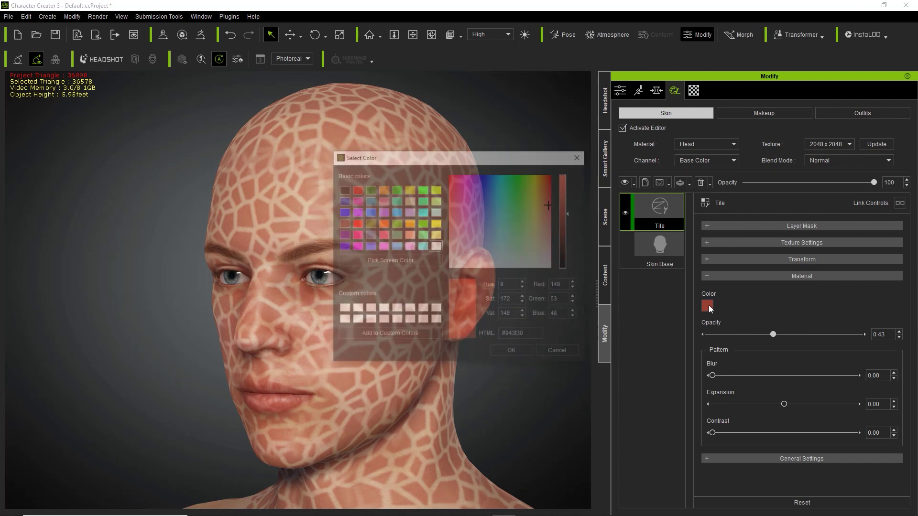
left_click(515, 203)
left_click(497, 194)
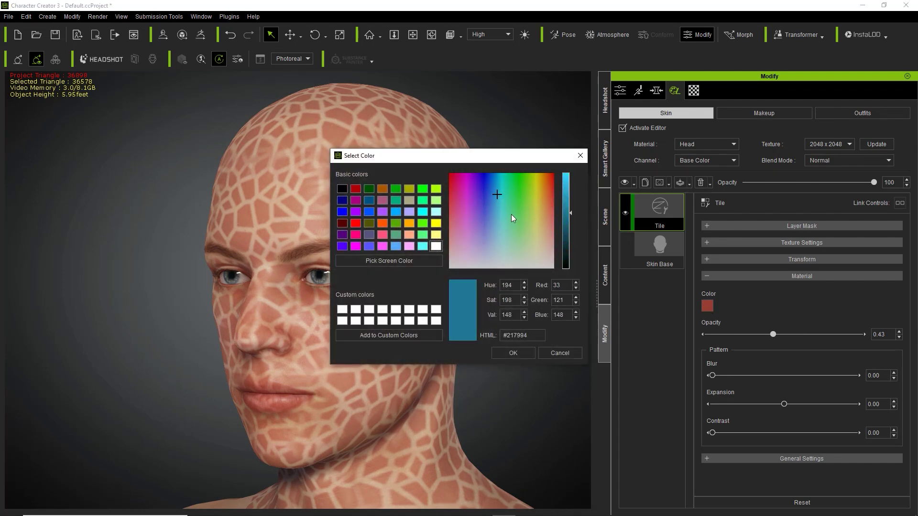
left_click(512, 352)
mouse_move(776, 336)
left_mouse_down()
mouse_move(847, 339)
mouse_move(739, 334)
mouse_move(785, 335)
left_mouse_up()
left_click(708, 306)
left_click_drag(521, 208, 547, 212)
left_click(529, 352)
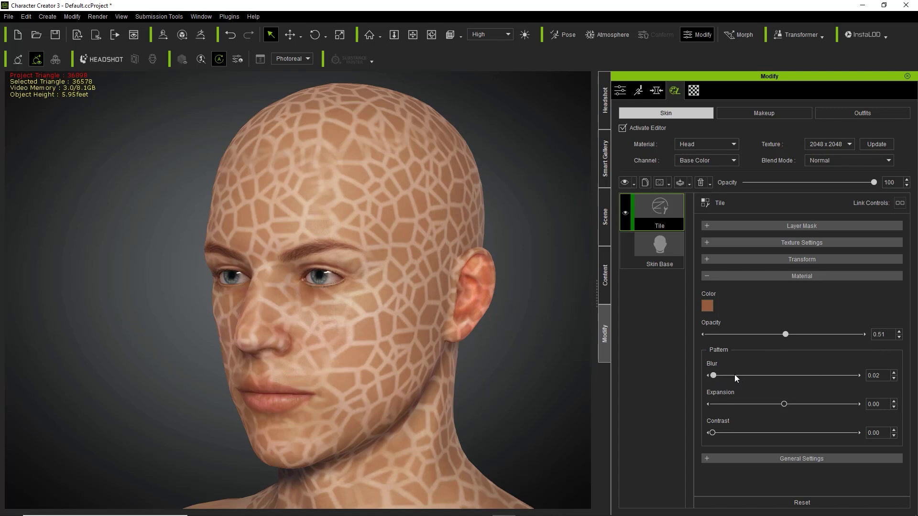
Step: Raise the pattern Blur and lower Expansion, turning the tiles into small soft spots
left_click_drag(763, 372, 787, 376)
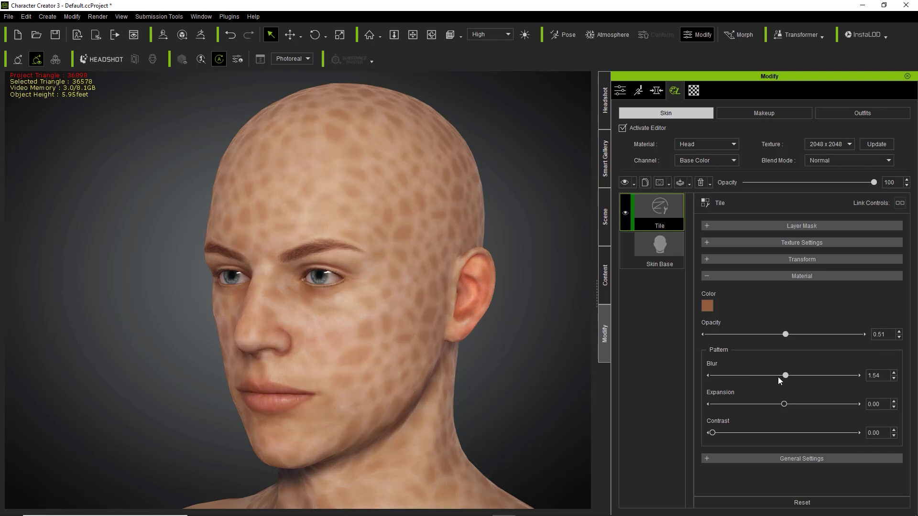
left_click_drag(767, 377, 753, 378)
right_click_drag(439, 328, 525, 334)
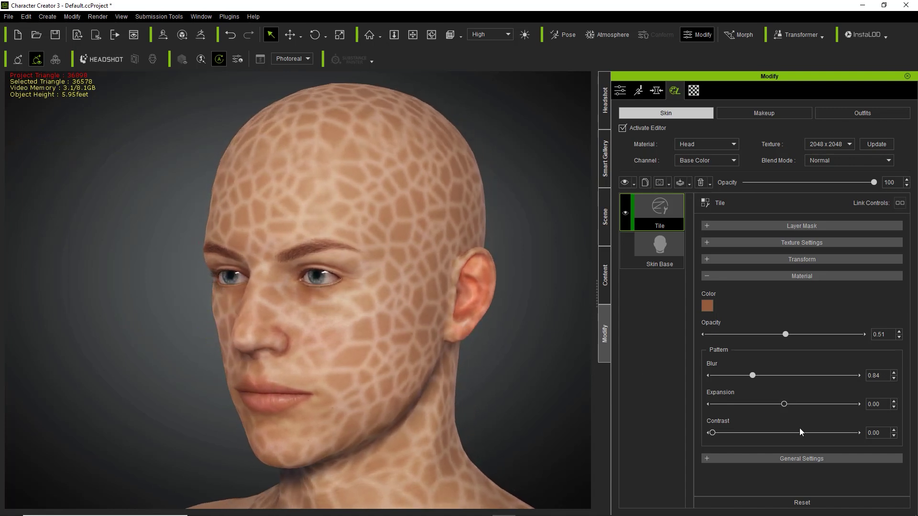
left_click_drag(784, 404, 723, 419)
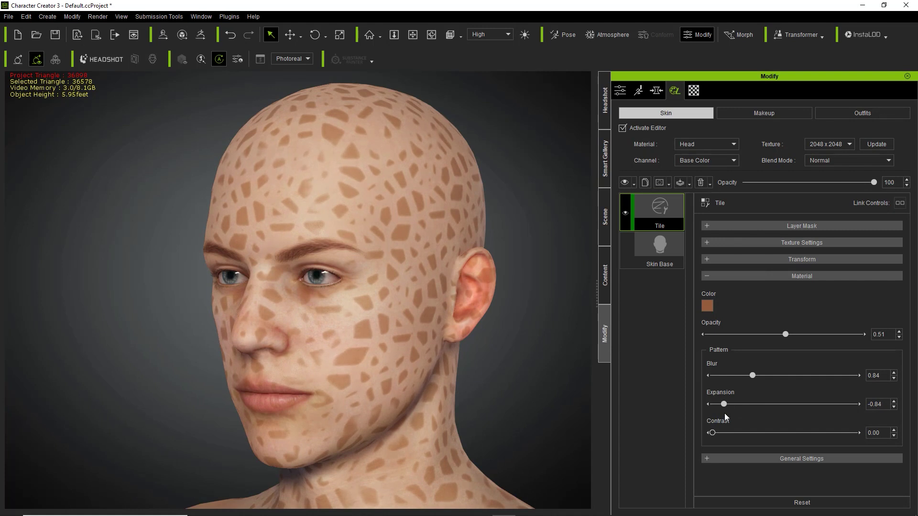
mouse_move(750, 378)
left_mouse_down()
mouse_move(741, 376)
mouse_move(813, 380)
mouse_move(801, 380)
left_mouse_up()
left_click(819, 377)
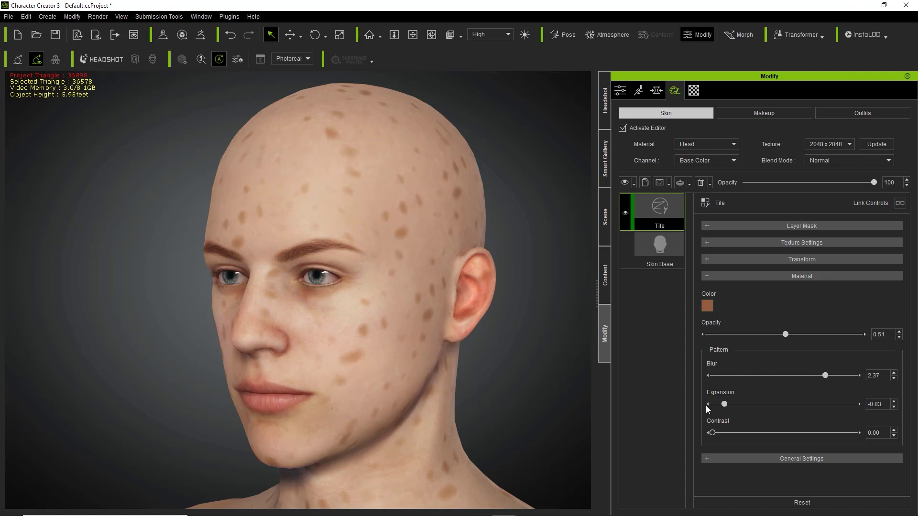
left_click_drag(730, 401, 717, 404)
Step: Drop Contrast to 0 and finish at Blur 0.96 and Expansion -0.65
left_click_drag(713, 432, 807, 432)
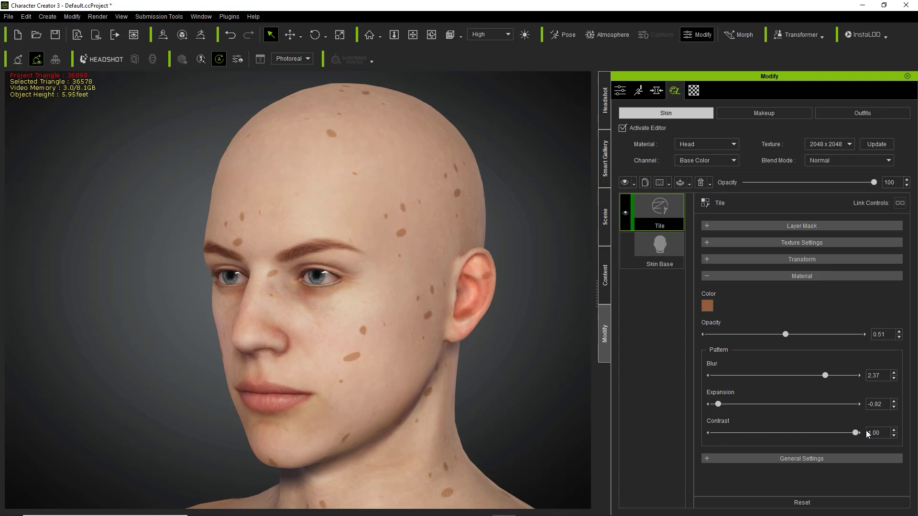
left_click_drag(855, 433, 712, 436)
mouse_move(730, 404)
left_mouse_down()
mouse_move(766, 404)
mouse_move(738, 404)
left_mouse_up()
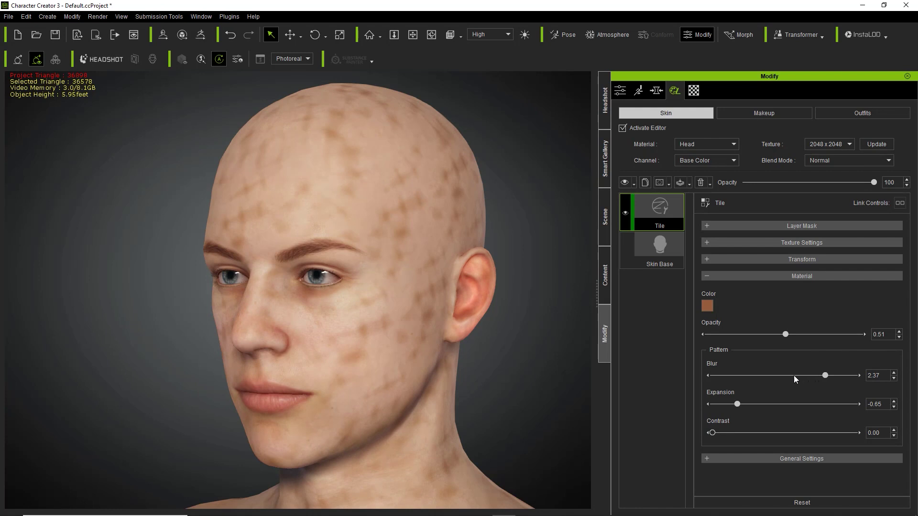
left_click(774, 373)
left_click_drag(770, 373, 758, 376)
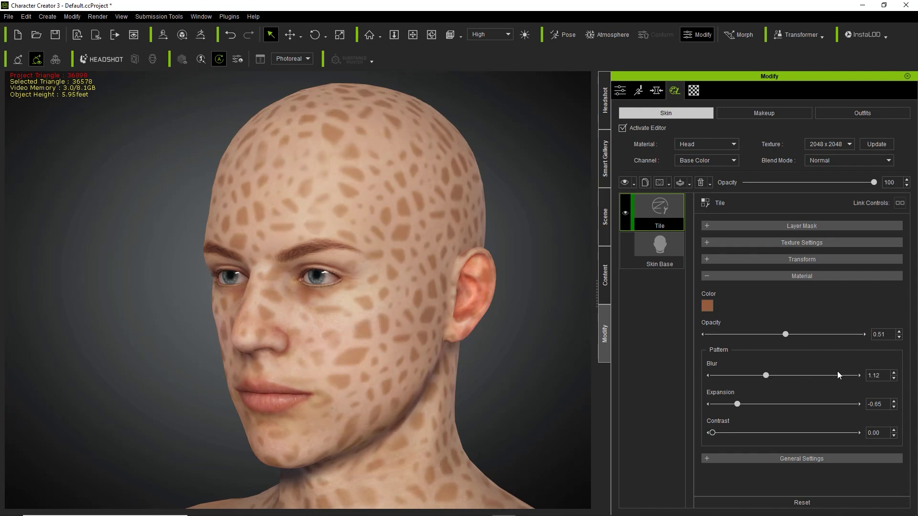
left_click(765, 277)
Step: Sweep Projection Blend through full, 0.75 and zero, settling it at 0.25
left_click(765, 293)
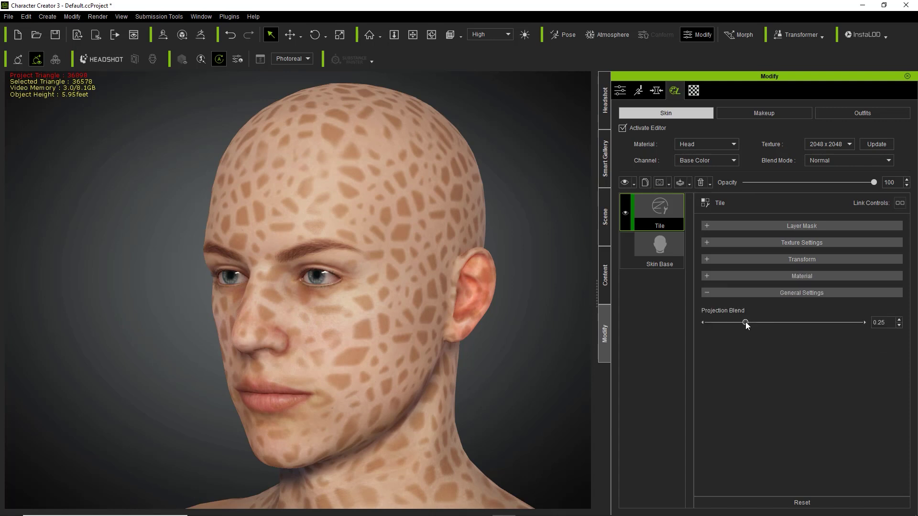
left_click_drag(761, 322, 730, 323)
left_click_drag(763, 322, 823, 321)
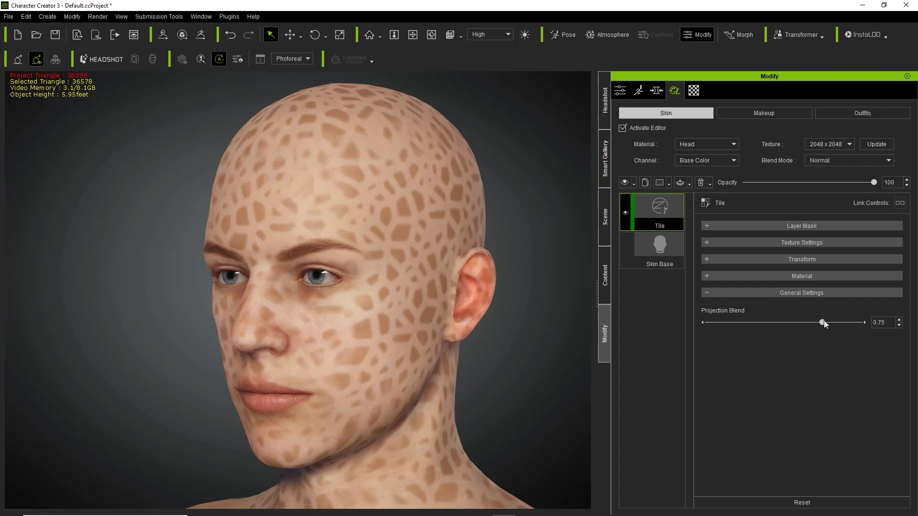
left_click(847, 322)
left_click_drag(807, 321, 704, 322)
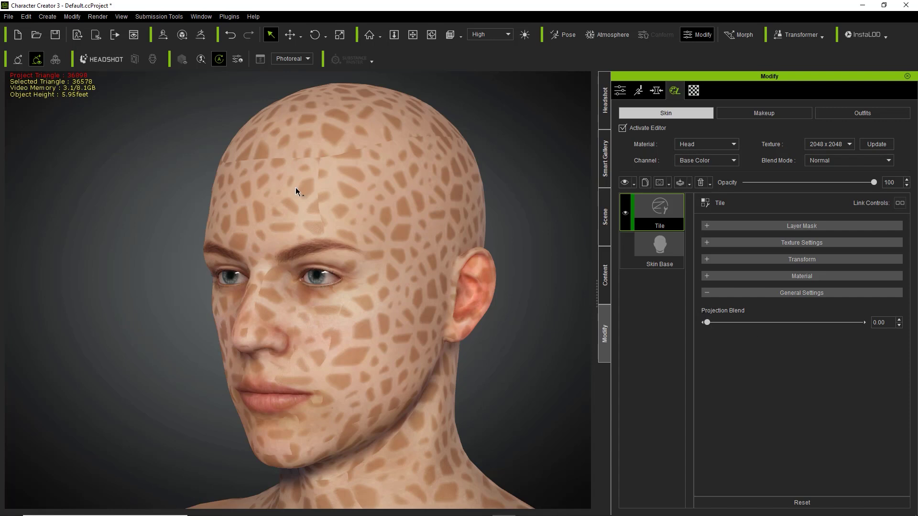
left_click_drag(707, 323, 746, 323)
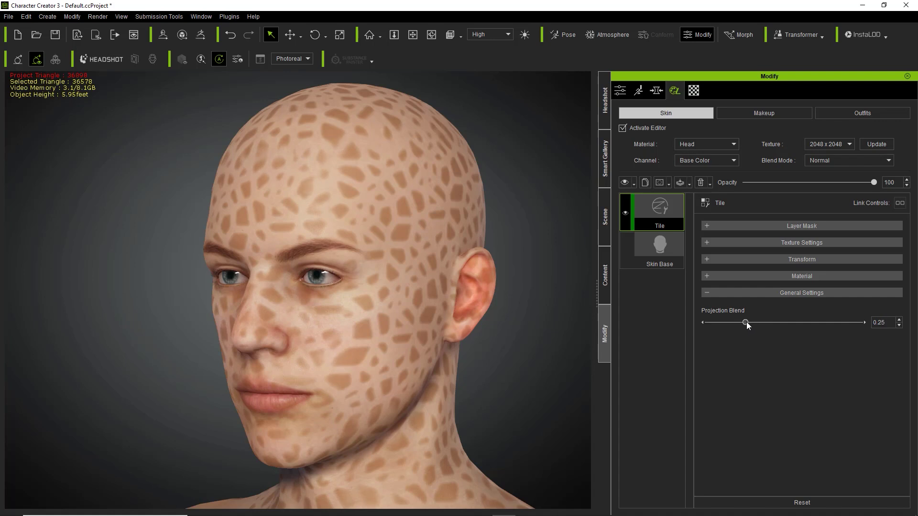
Step: Delete the head's Tile layer and switch the edited material to Body
right_click(662, 211)
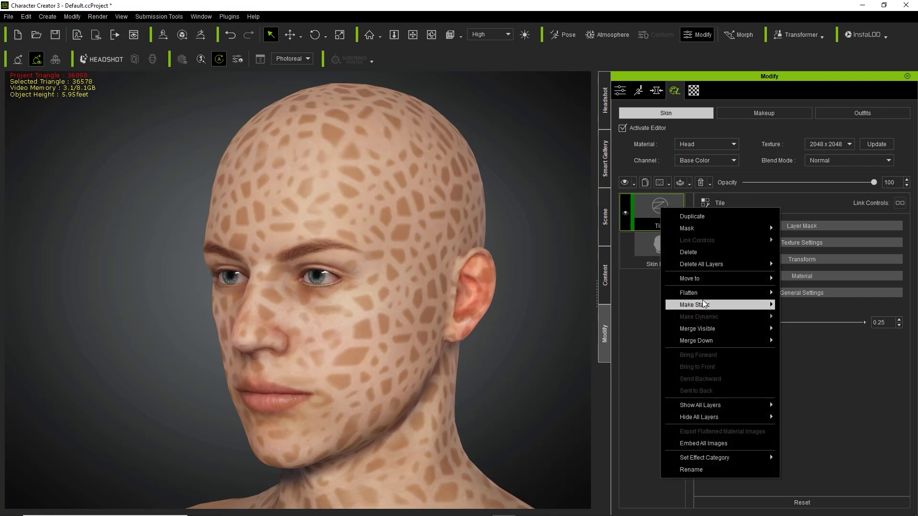
left_click(701, 251)
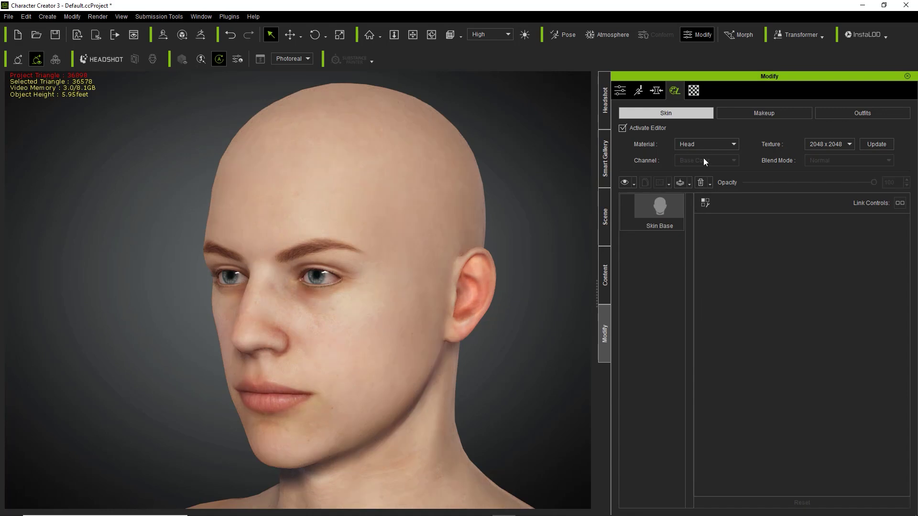
left_click(704, 145)
left_click(693, 162)
Step: Apply the SkinGen Tile generator to the body and frame the chest
left_click(606, 282)
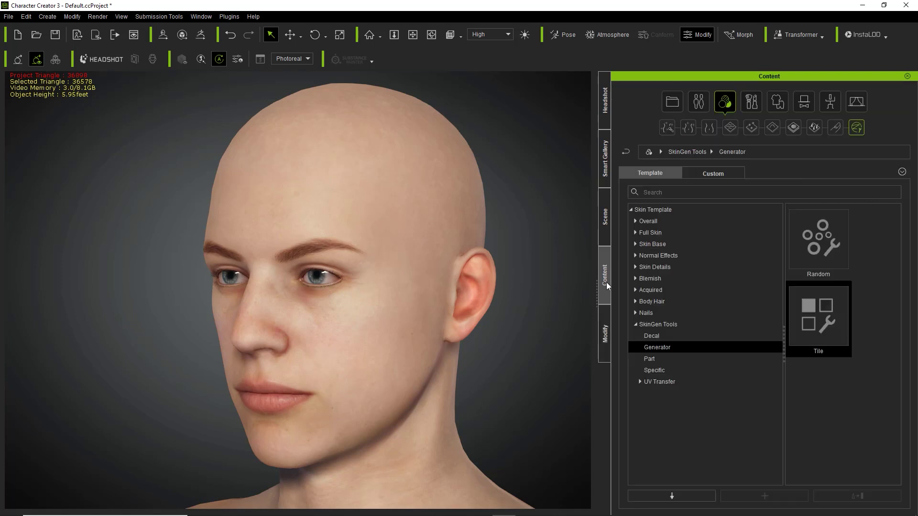
double_click(824, 330)
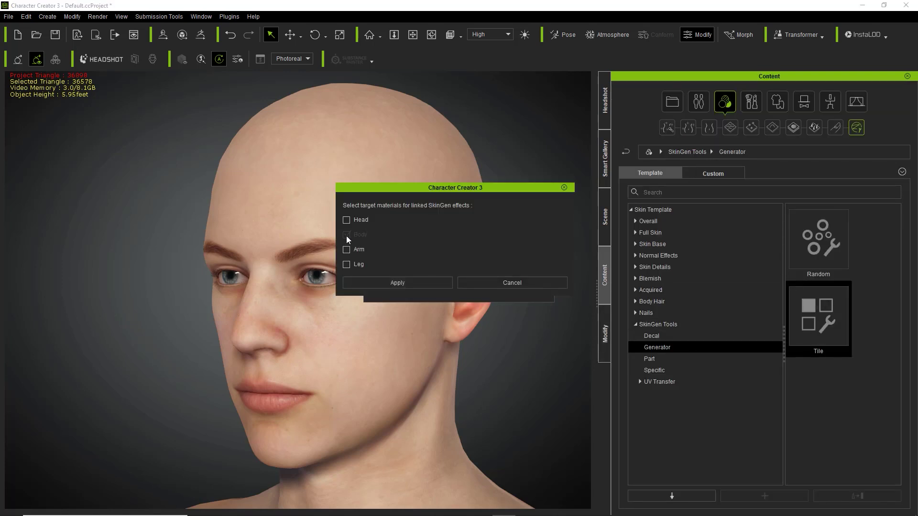
left_click(394, 282)
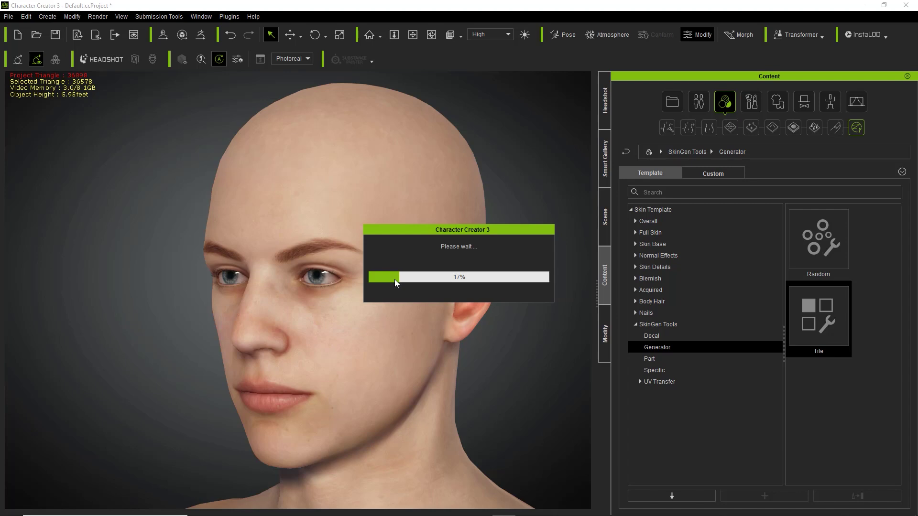
middle_click_drag(433, 423, 477, 281)
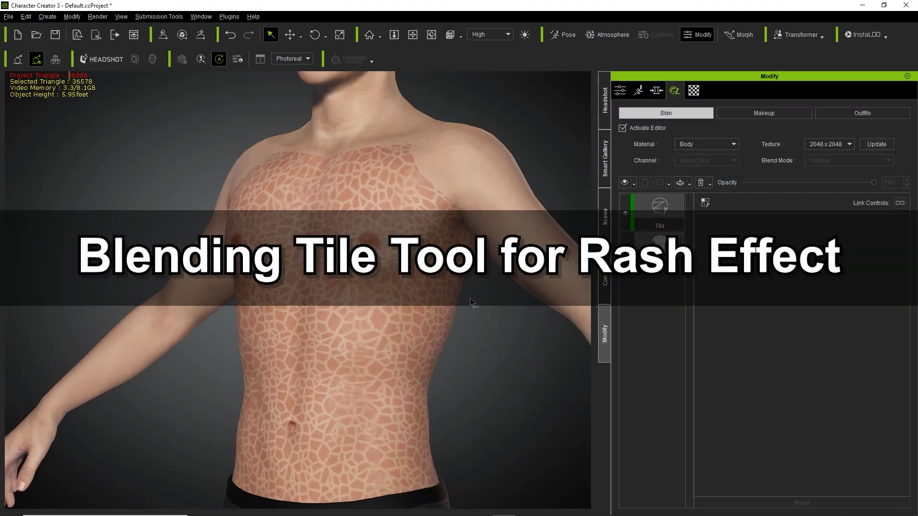
scroll(474, 311, "up", 5)
middle_click_drag(467, 262, 403, 230)
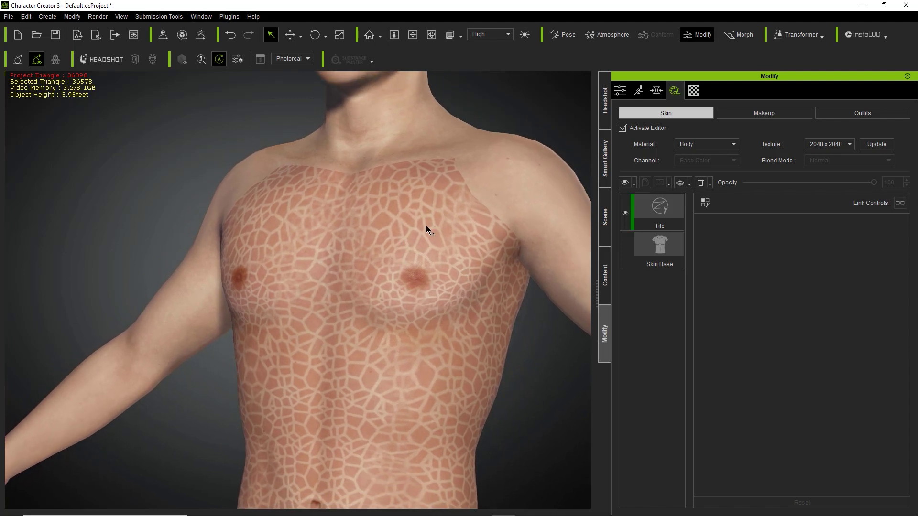
Step: Collapse the body Tile layer's sections, expand Texture Settings and open the Pattern image browser
left_click(646, 215)
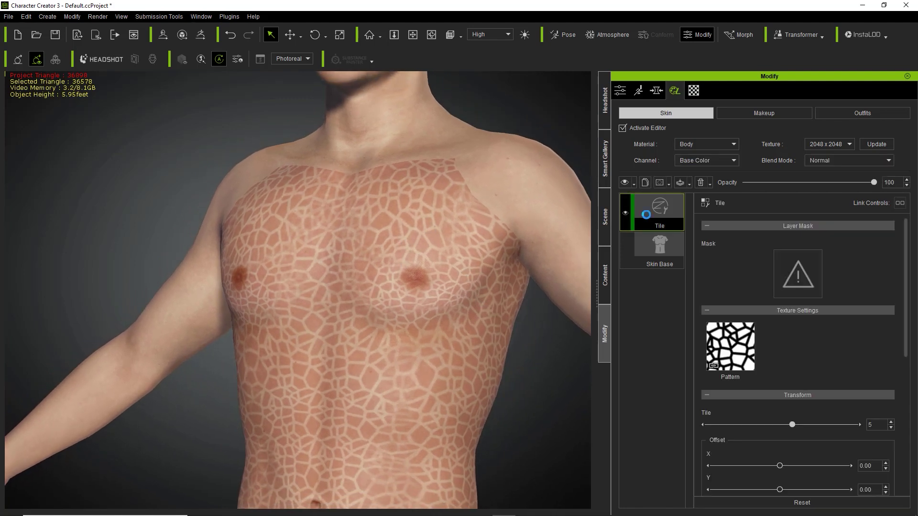
left_click(739, 228)
left_click(741, 243)
left_click(747, 259)
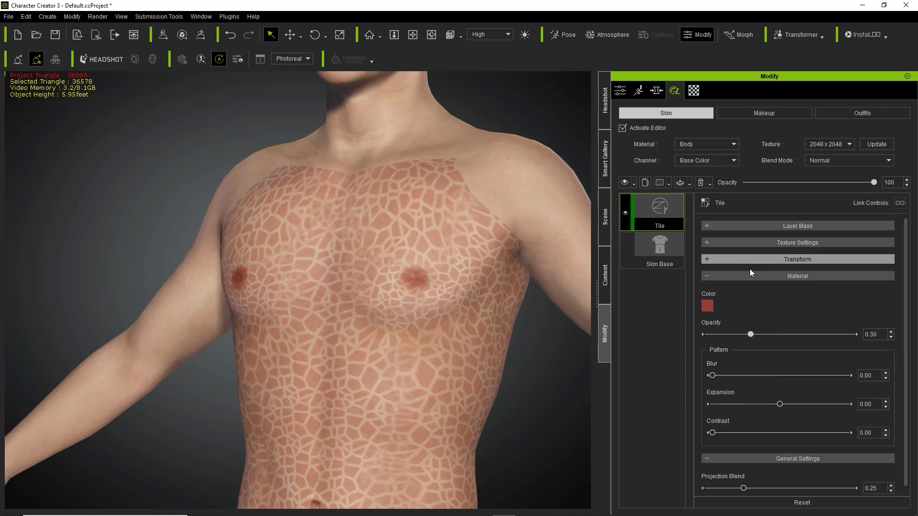
left_click(752, 276)
left_click(761, 293)
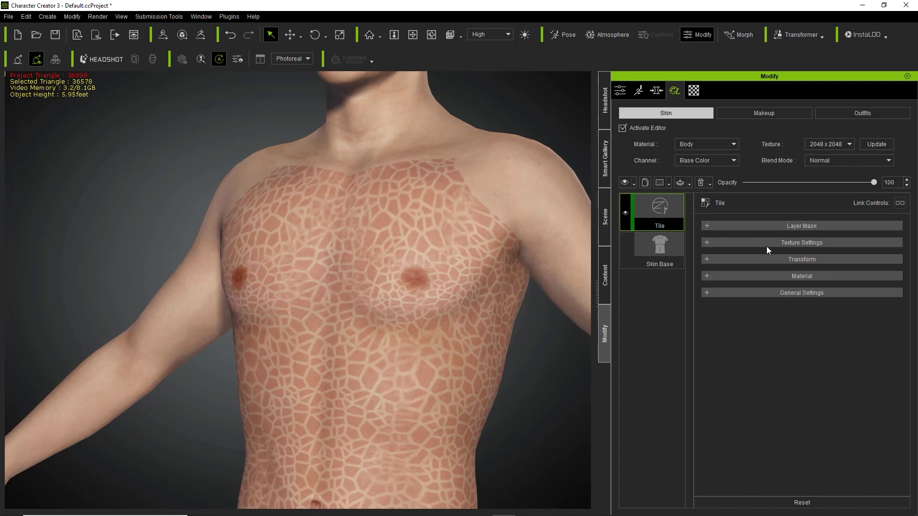
left_click(766, 245)
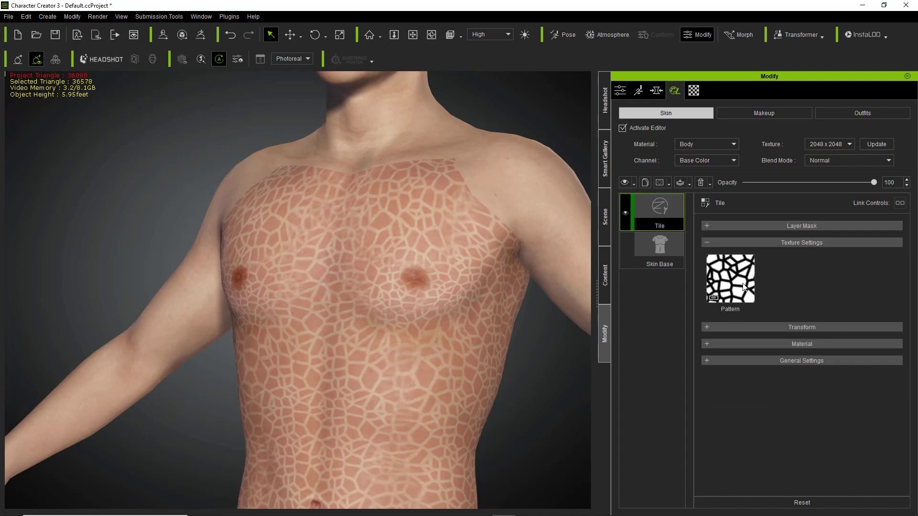
mouse_move(739, 280)
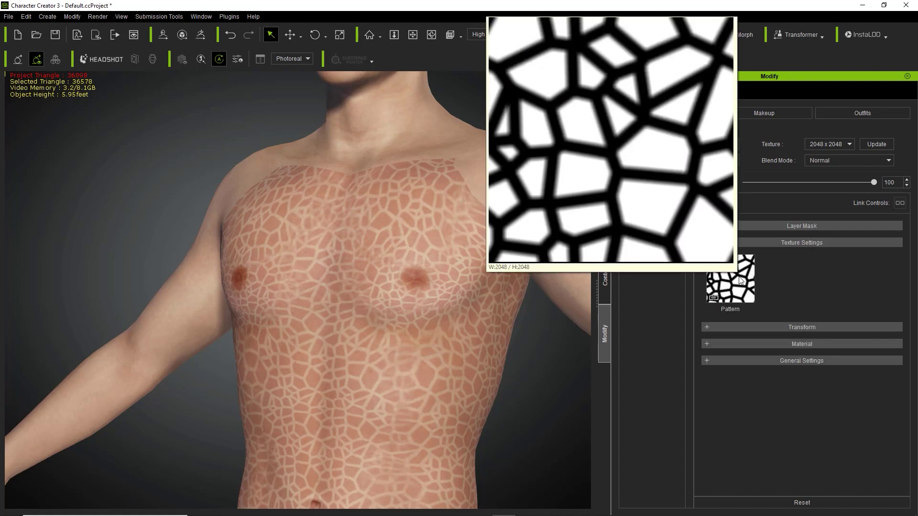
left_click(740, 280)
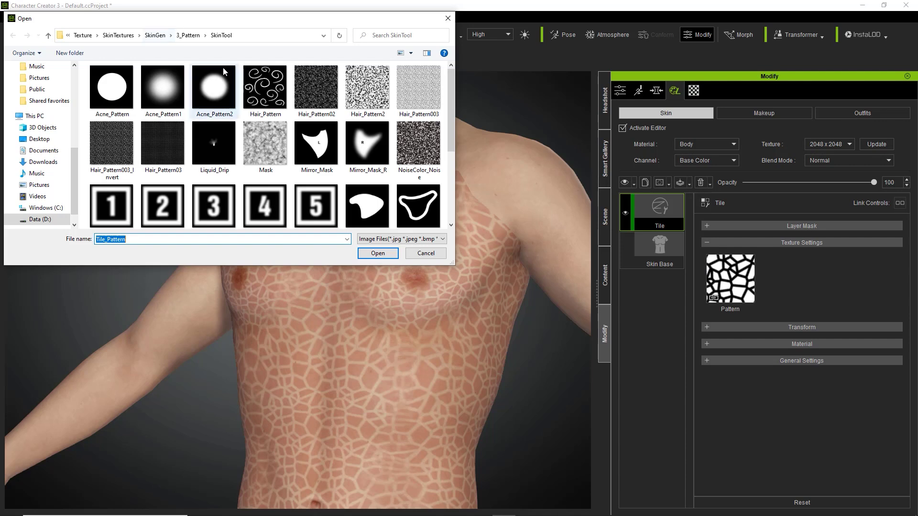
Step: Load Noise_PT_01 from the 3_Pattern Misc folder as the body Tile pattern
left_click(193, 36)
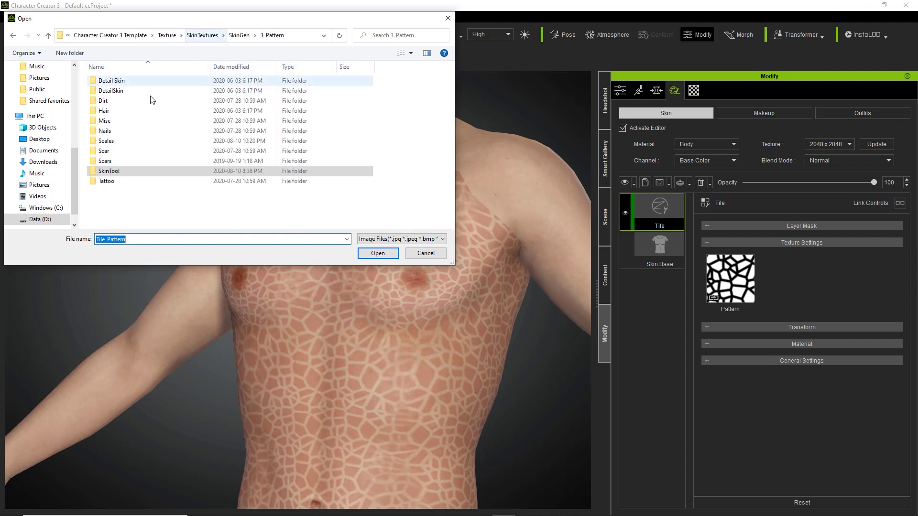
double_click(104, 121)
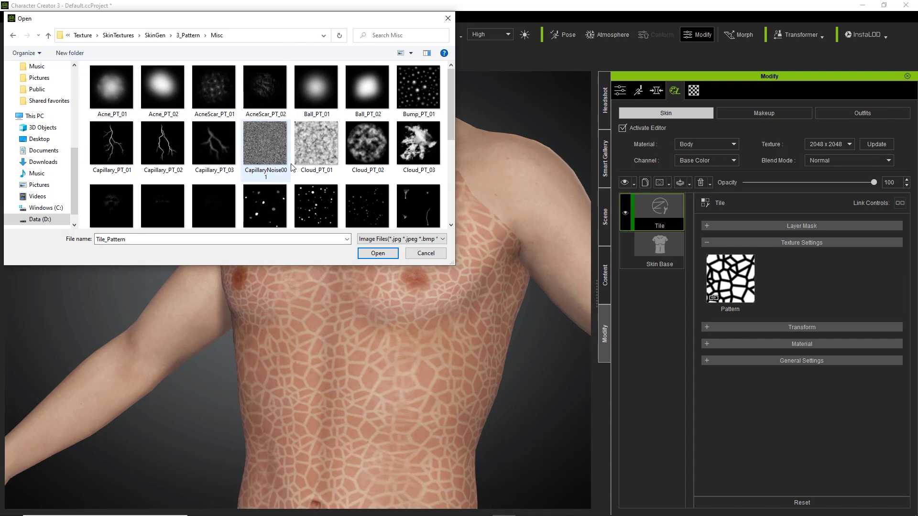
scroll(306, 157, "down", 1)
scroll(306, 156, "down", 2)
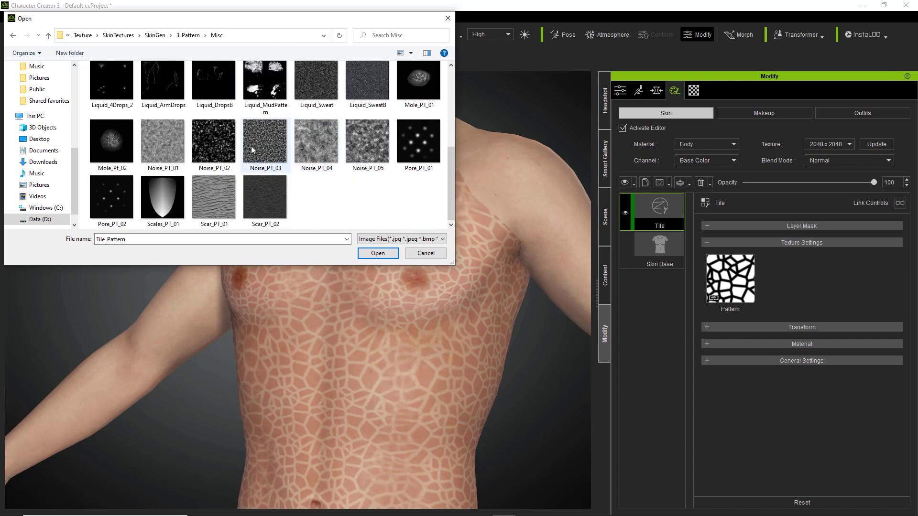
double_click(168, 146)
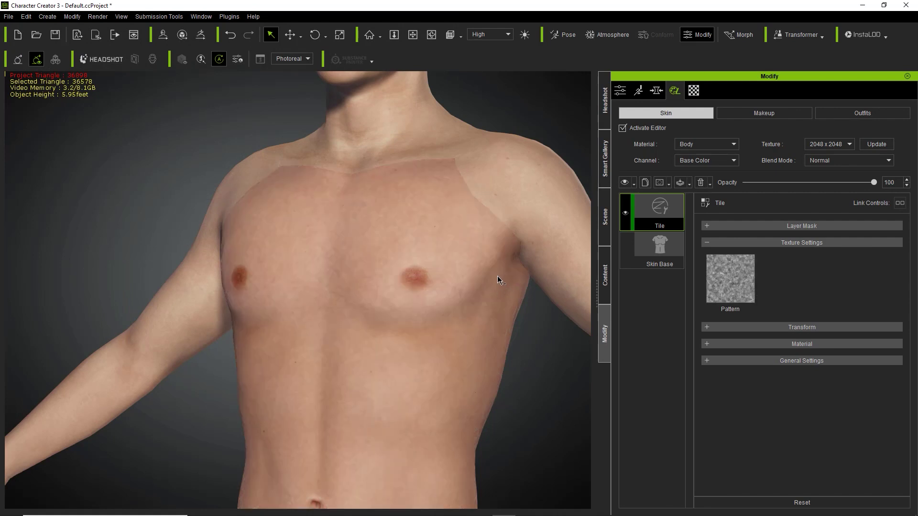
right_click_drag(431, 326, 480, 271)
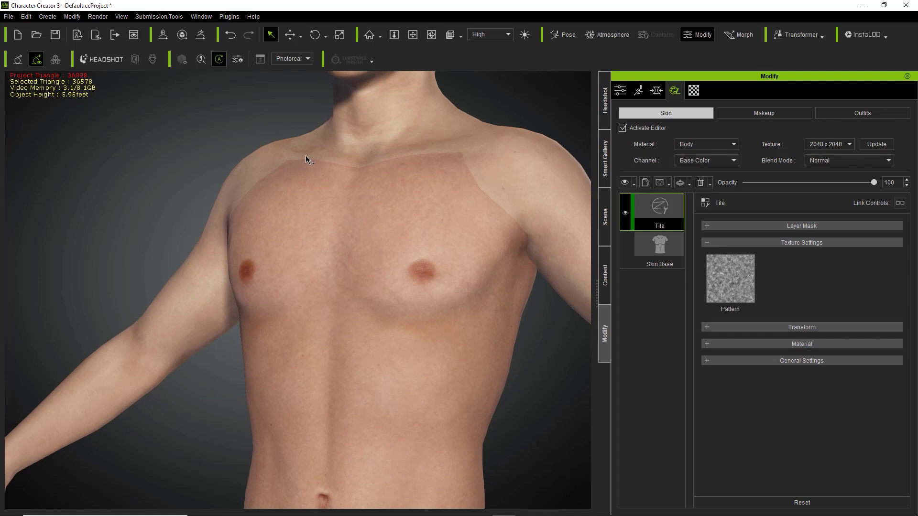
Step: Reduce the body noise Tile layer's Tile value to 2 in its Transform settings
right_click_drag(465, 303, 466, 255)
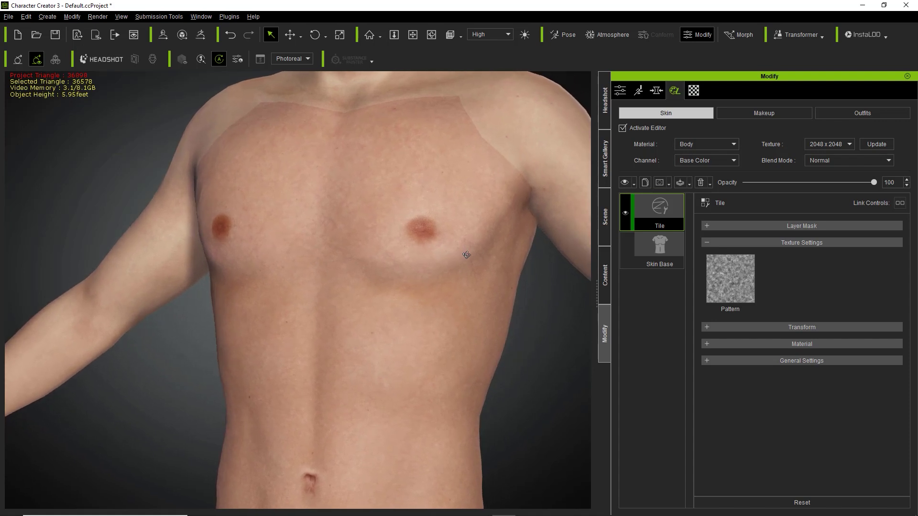
left_click(777, 242)
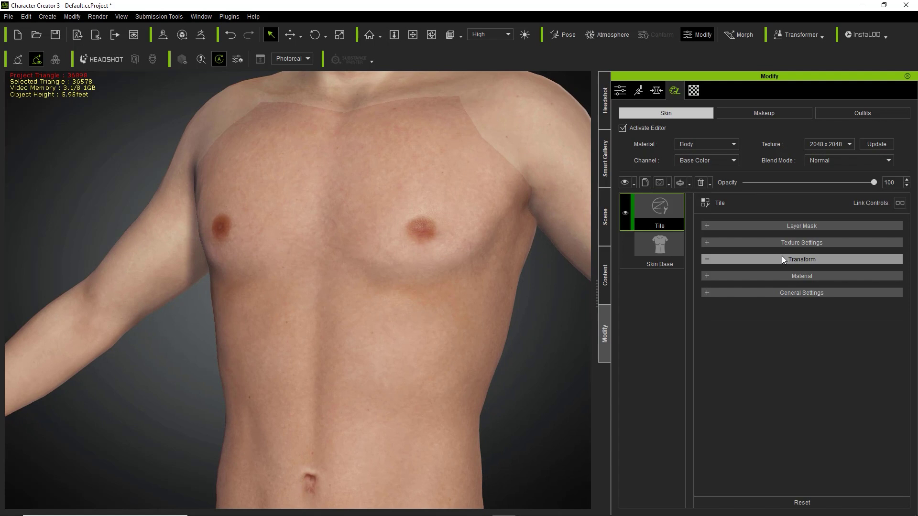
left_click(782, 258)
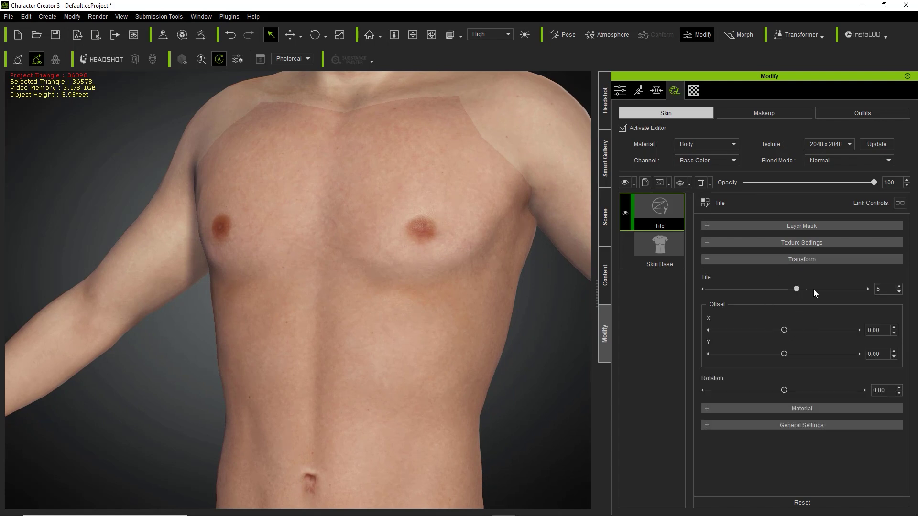
left_click_drag(822, 291, 730, 292)
left_click(721, 259)
Step: Raise the chest Tile layer's opacity to 0.48 and add blur to the pattern
left_click(735, 277)
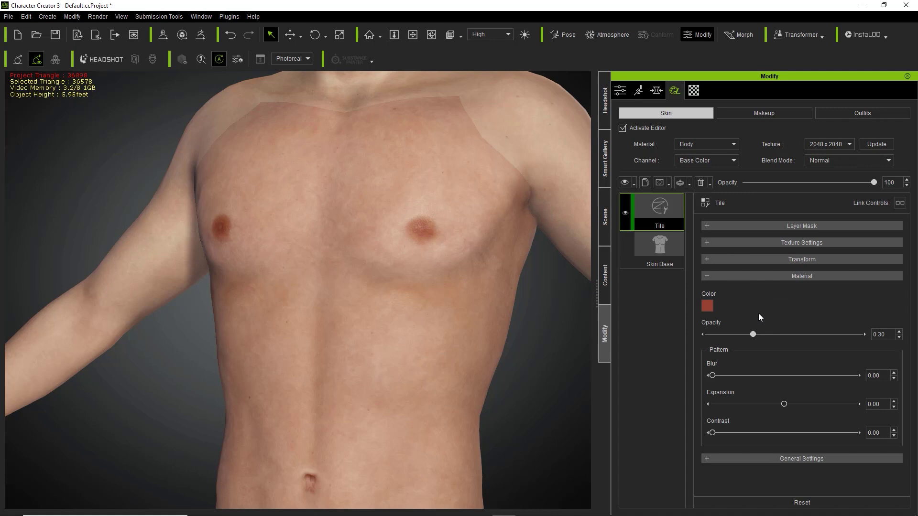
left_click_drag(768, 334, 795, 337)
left_click_drag(754, 377, 810, 372)
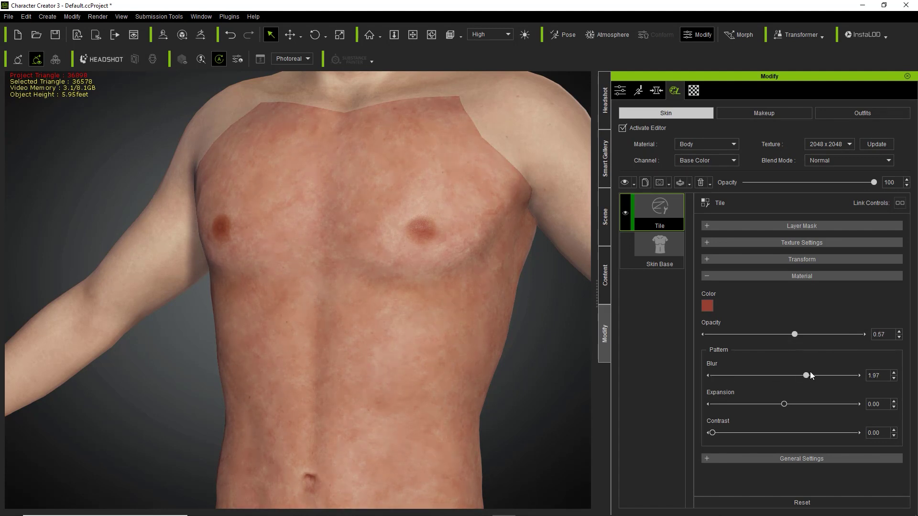
left_click_drag(748, 377, 724, 376)
Step: Set expansion to -0.30 and contrast to 0.03, and settle blur at 0.61
left_click_drag(816, 403, 767, 396)
mouse_move(713, 433)
left_mouse_down()
mouse_move(785, 428)
mouse_move(730, 429)
left_mouse_up()
left_click_drag(769, 405, 757, 406)
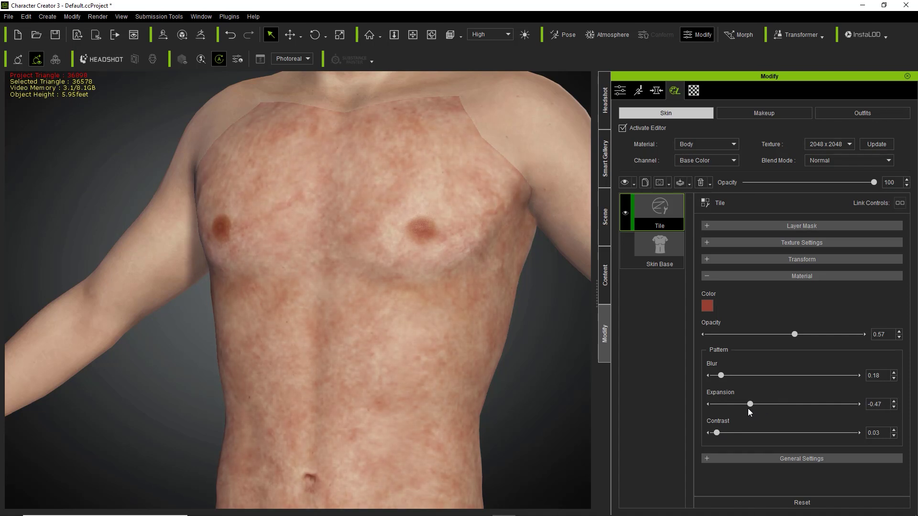
left_click_drag(748, 409, 762, 405)
left_click_drag(724, 377, 744, 375)
left_click(791, 276)
Step: Set the body Tile layer's projection blend in General Settings to 0.24
left_click(784, 293)
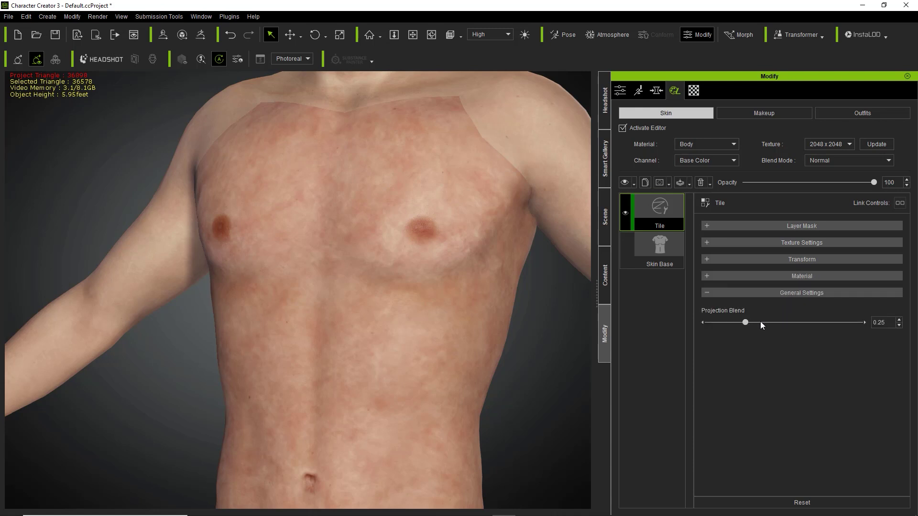
left_click_drag(783, 325, 824, 325)
left_click_drag(780, 322, 752, 324)
left_click_drag(693, 325, 673, 322)
left_click_drag(710, 321, 741, 321)
Step: Load SkinNoise_Chest_LM_01 from 2_LayerMask > Body as the Tile layer's mask
left_click(729, 296)
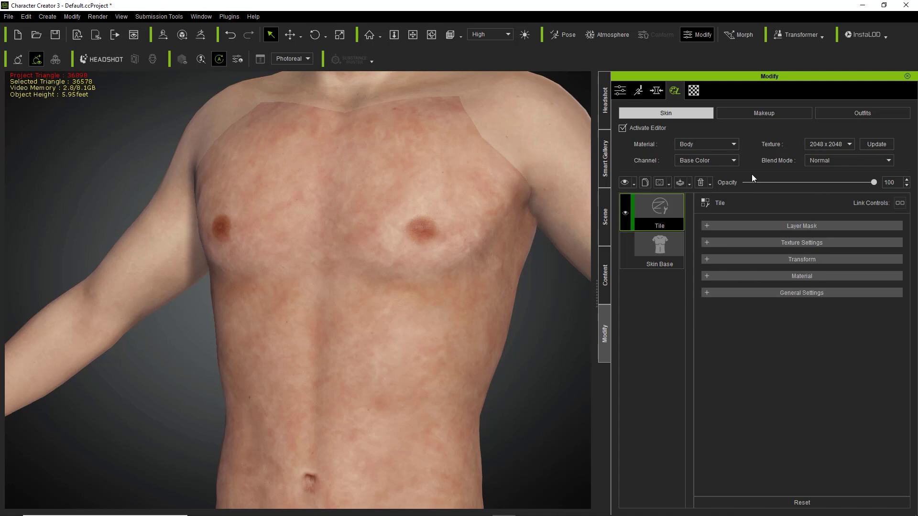
left_click(734, 225)
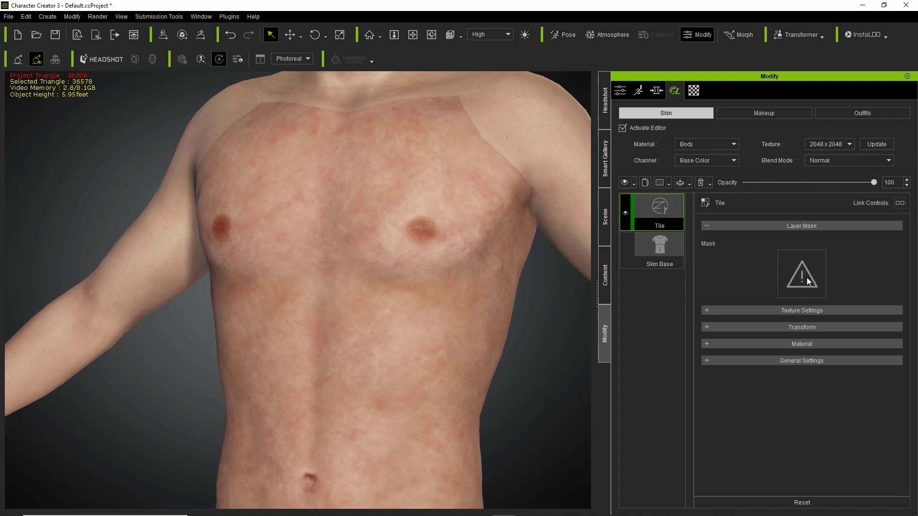
left_click(798, 265)
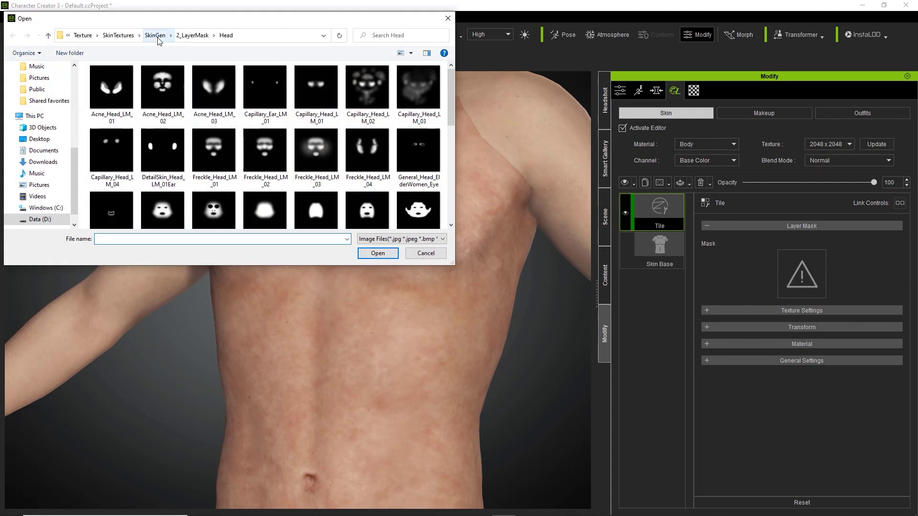
left_click(192, 36)
double_click(110, 91)
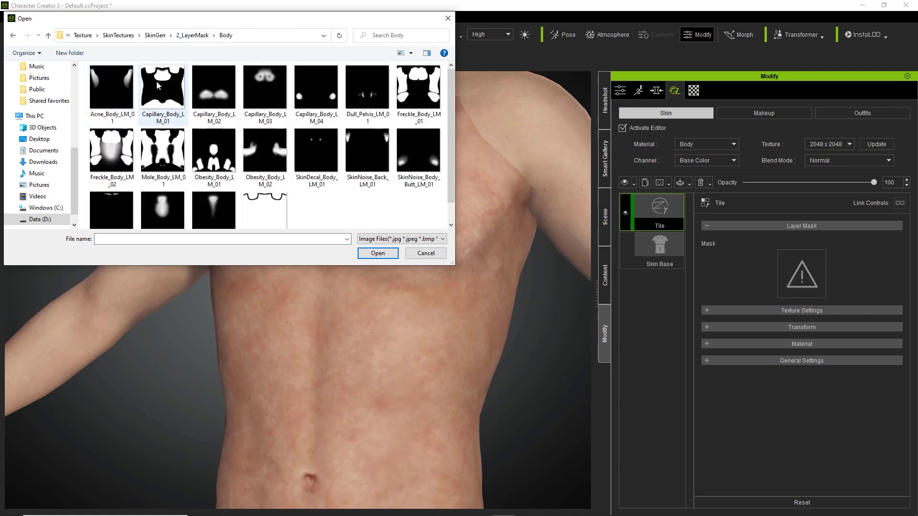
left_click(176, 141)
scroll(190, 137, "down", 1)
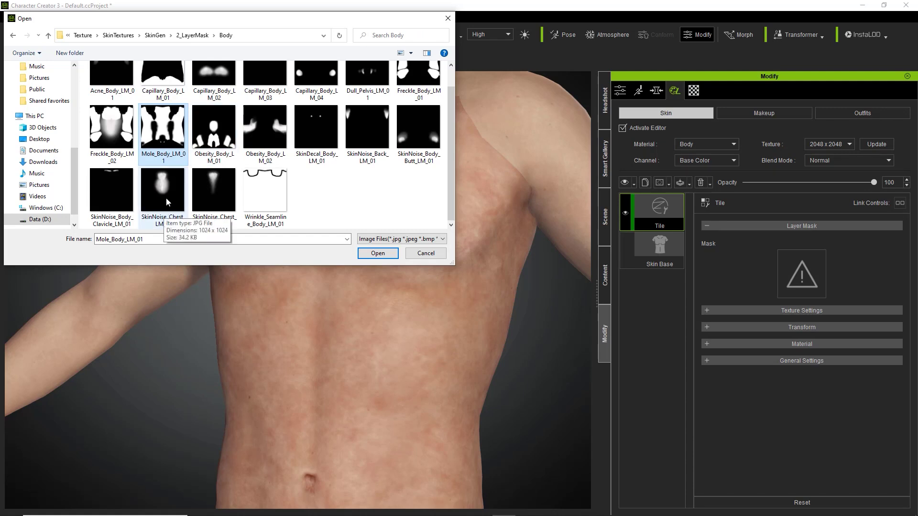
double_click(166, 197)
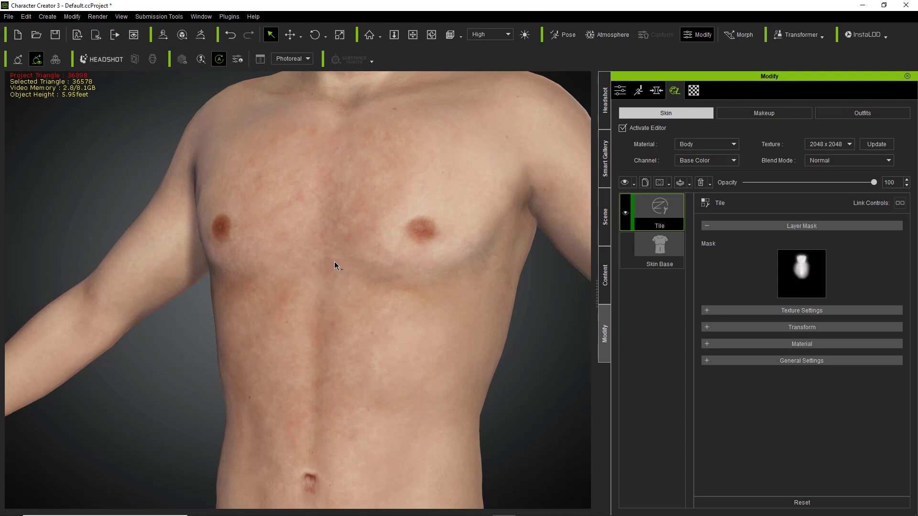
left_click(753, 344)
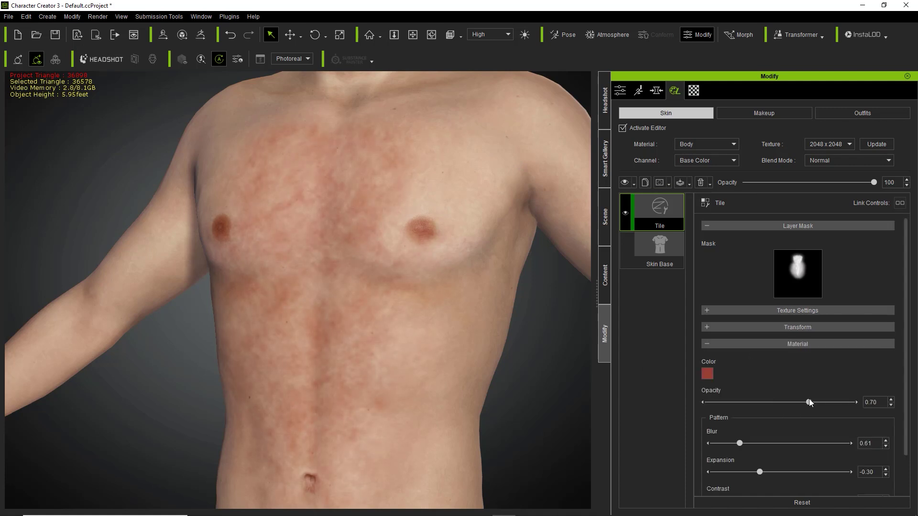
left_click_drag(809, 401, 749, 402)
left_click(725, 225)
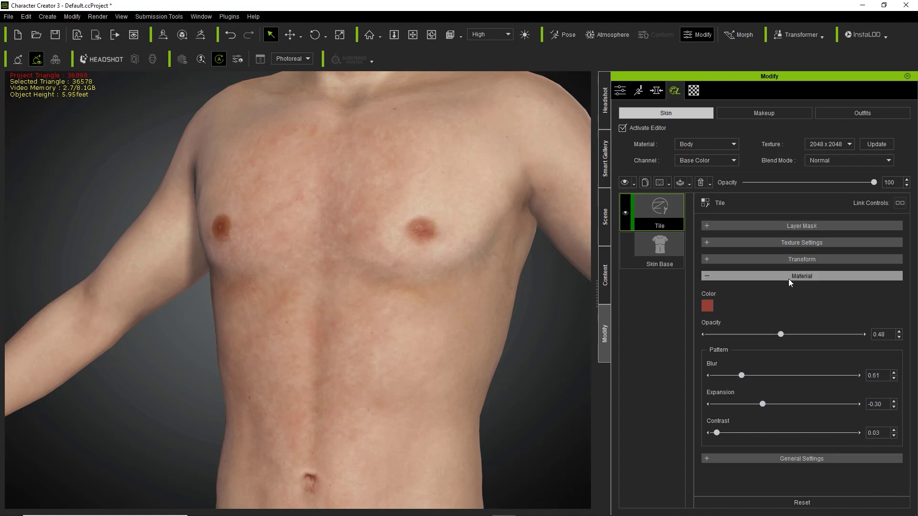
left_click(789, 279)
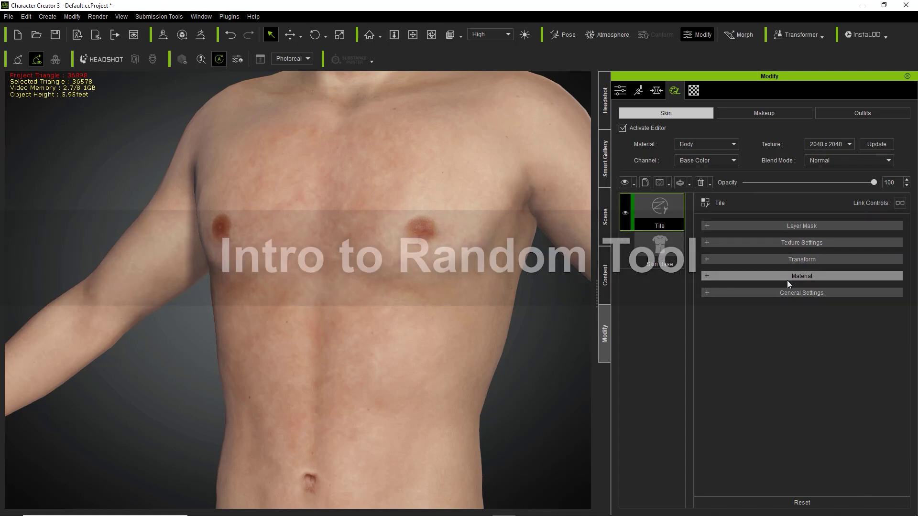
Step: Switch the material to Head and apply the SkinGen Random generator to the head only
middle_click_drag(389, 128, 411, 423)
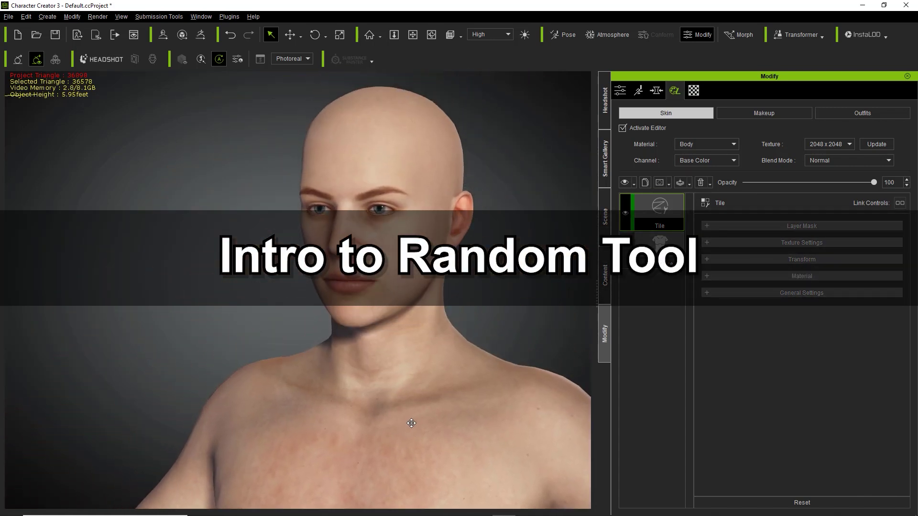
scroll(414, 430, "up", 5)
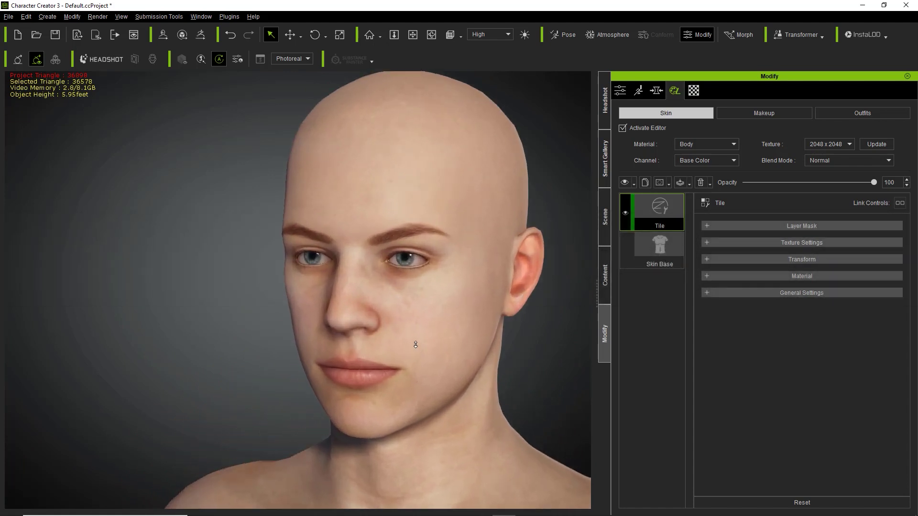
scroll(439, 338, "up", 2)
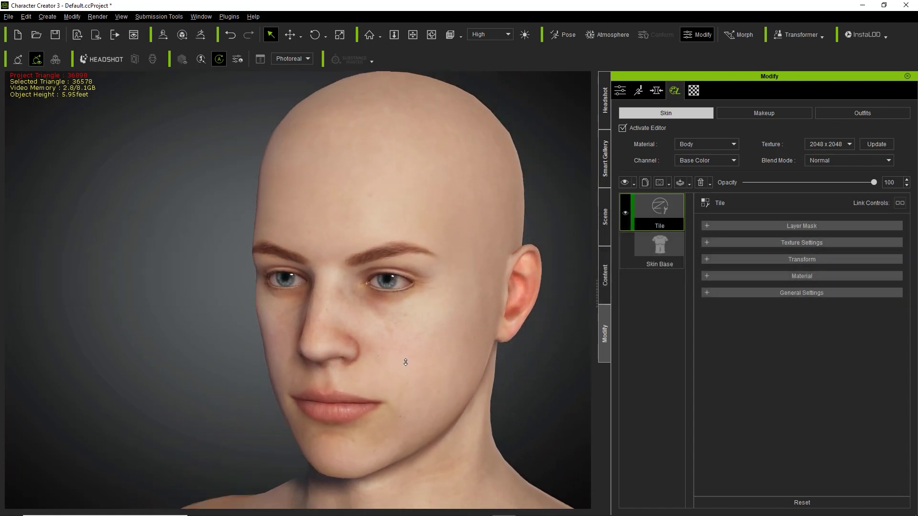
scroll(405, 363, "down", 1)
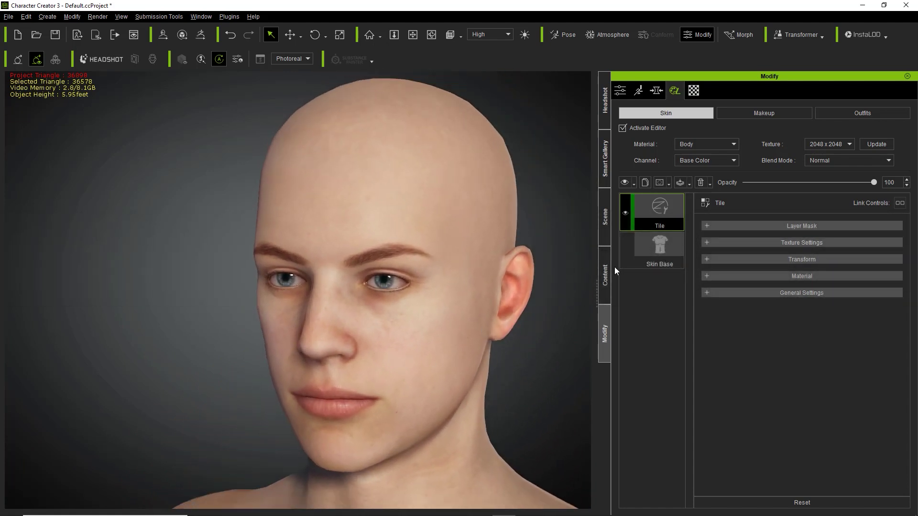
left_click(723, 142)
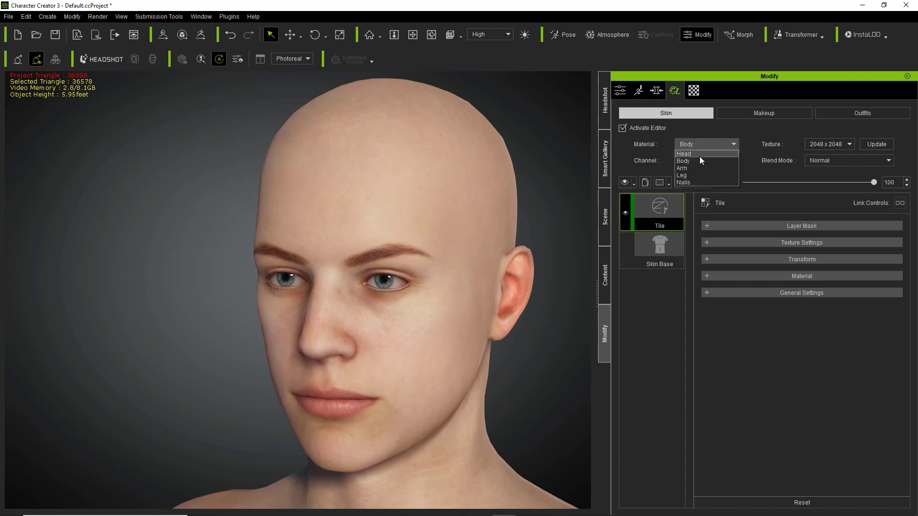
left_click(698, 157)
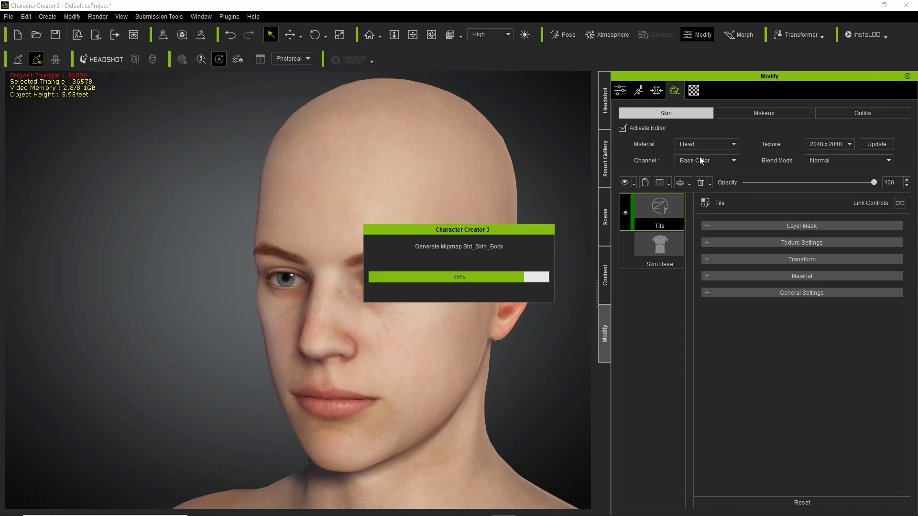
left_click(604, 279)
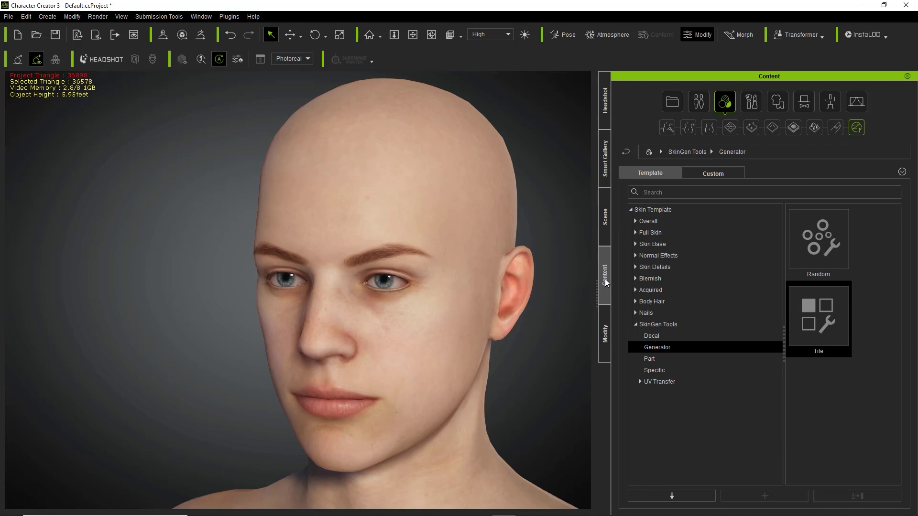
double_click(822, 244)
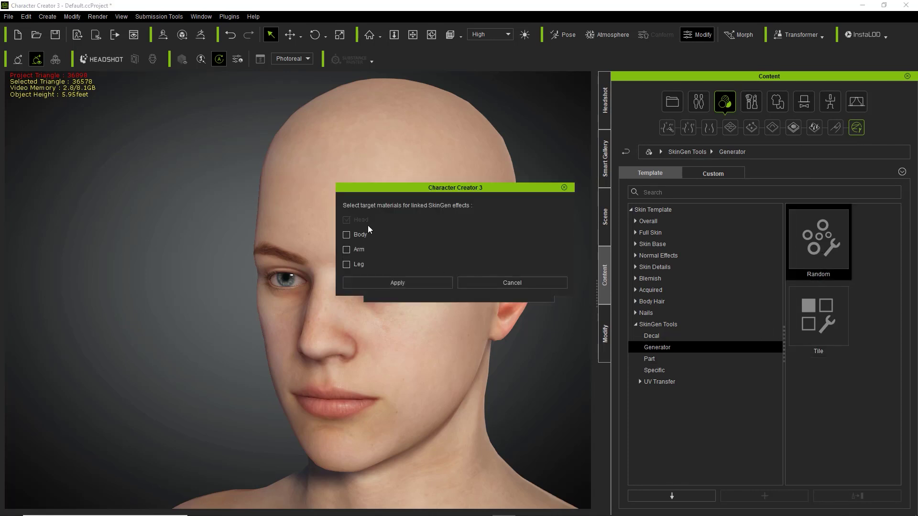
left_click(407, 283)
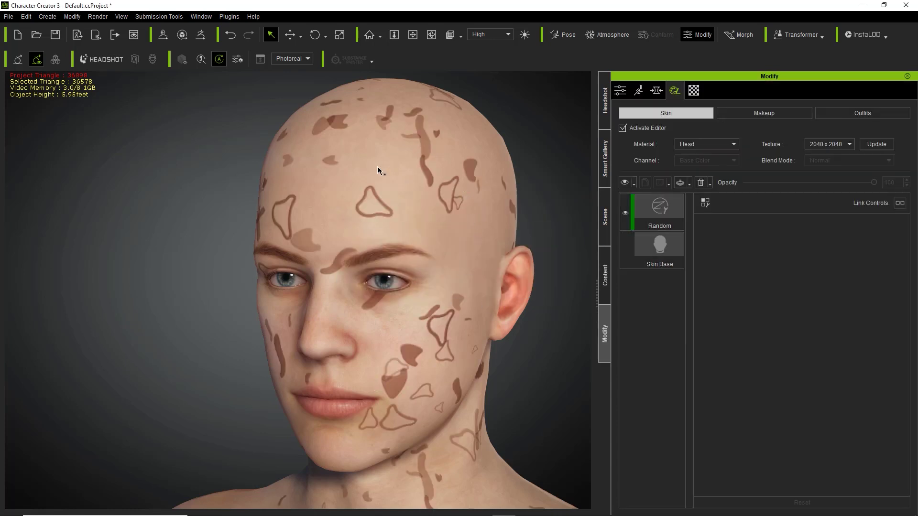
Step: Select the new Random layer and browse its mask and general settings sections
right_click_drag(525, 319, 478, 338)
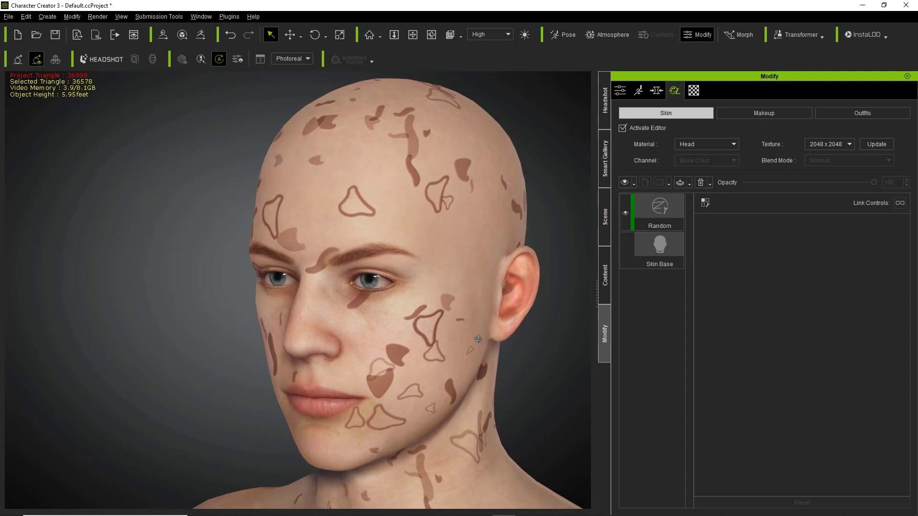
left_click(655, 219)
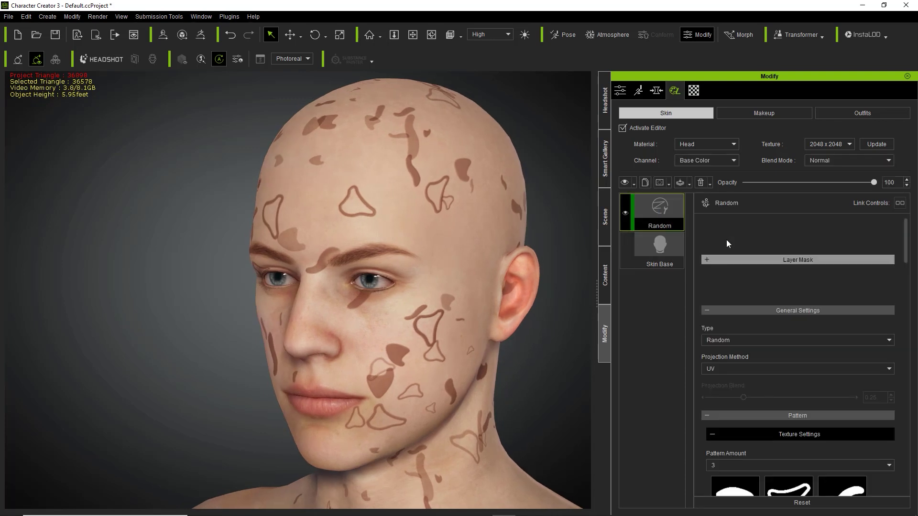
left_click(725, 226)
left_click(734, 243)
left_click(738, 259)
left_click(744, 275)
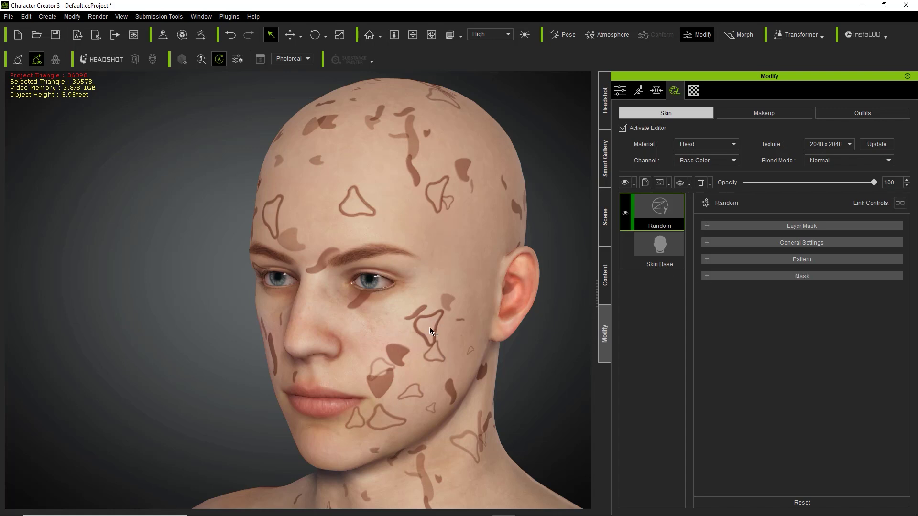
left_click(742, 224)
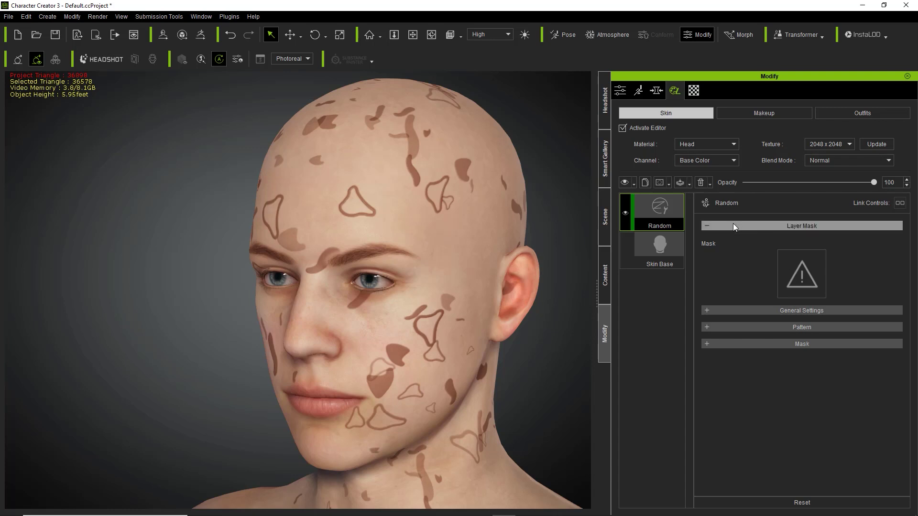
left_click(735, 226)
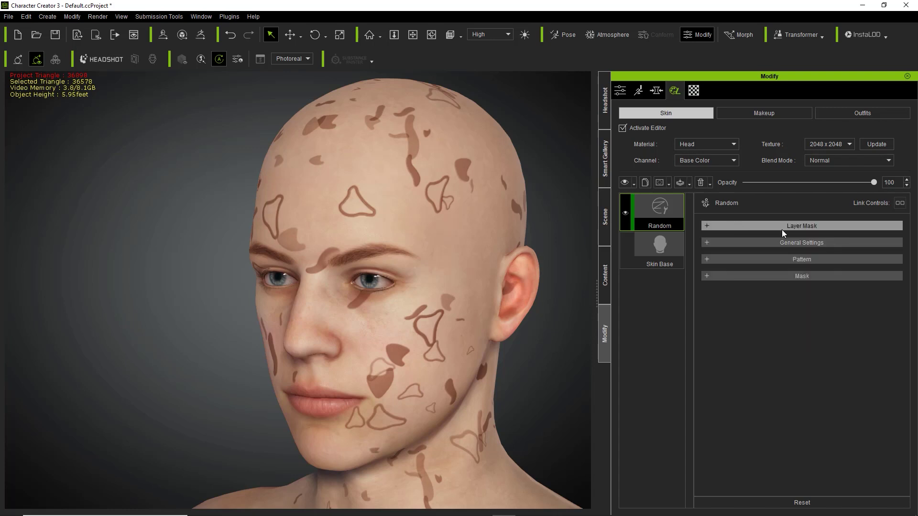
left_click(761, 243)
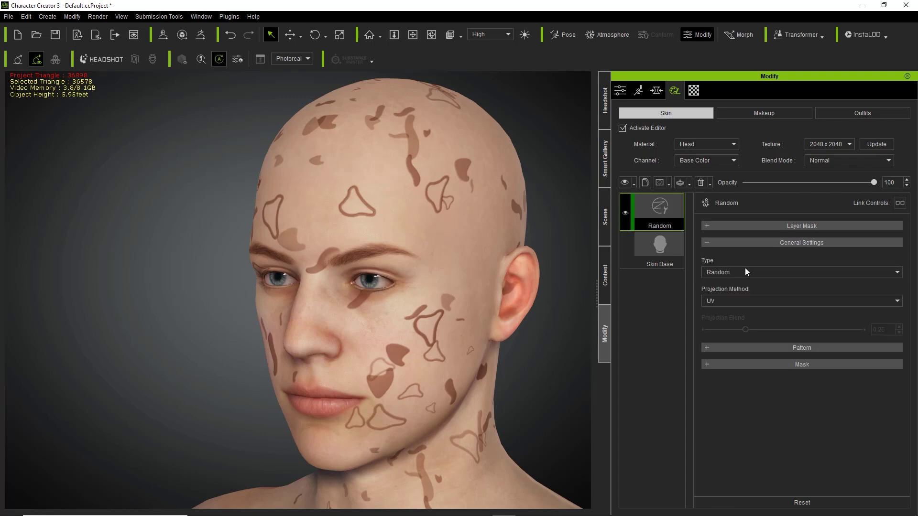
Step: Try the Uniform pattern type, then return the layer to Random
left_click(744, 272)
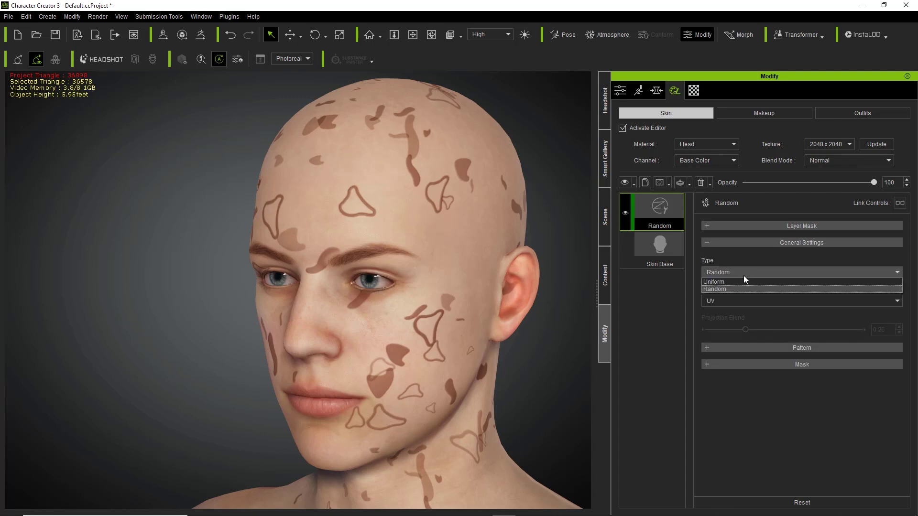
left_click(736, 282)
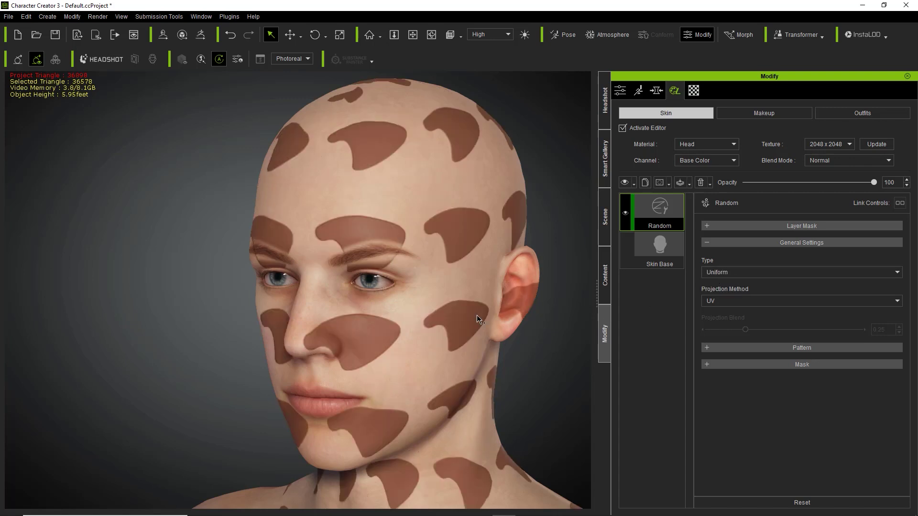
left_click(794, 348)
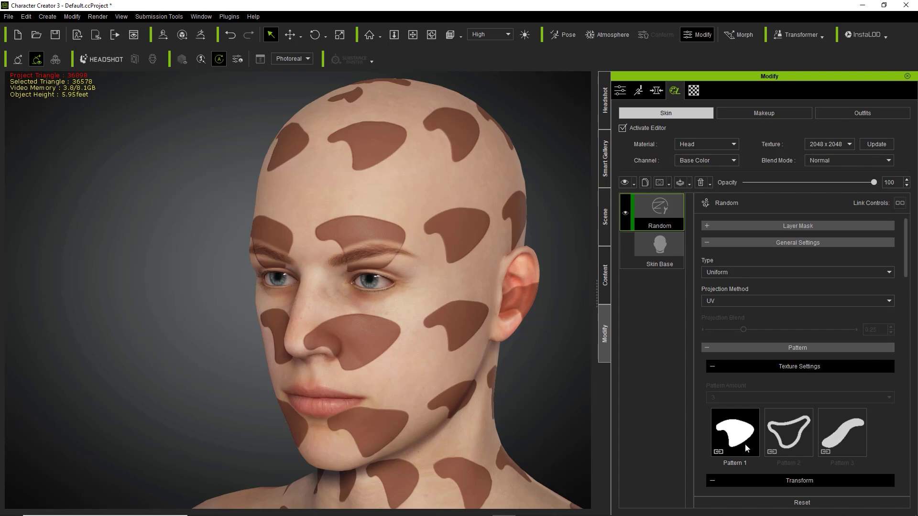
left_click(747, 272)
left_click(727, 284)
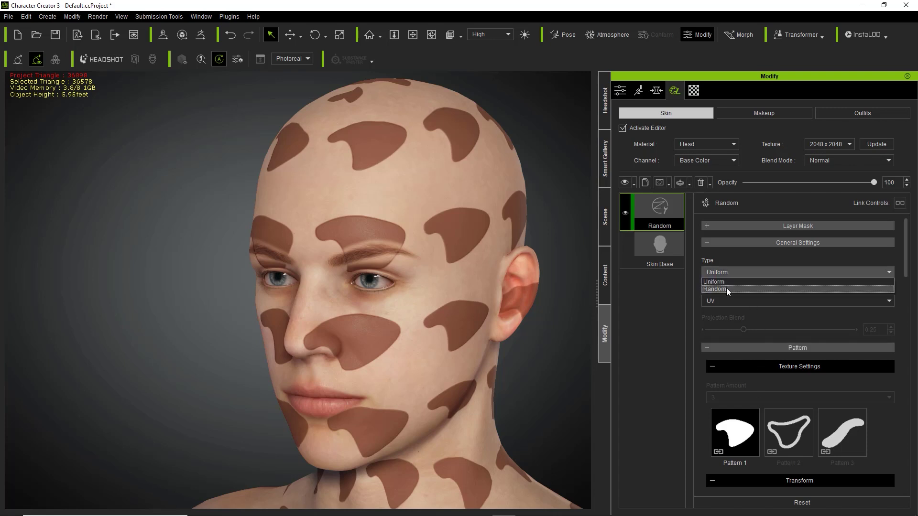
Step: Switch the projection method to Tri-Planar with a projection blend of 0.36
left_click(736, 301)
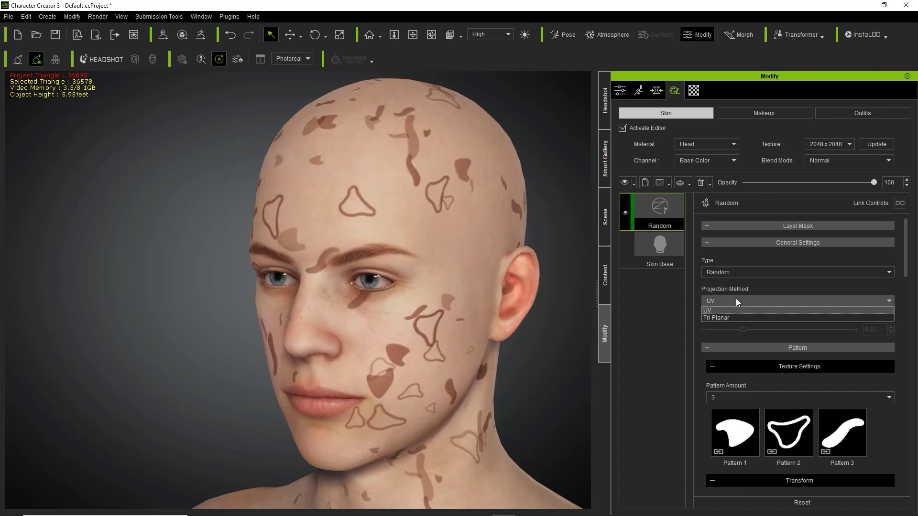
left_click(722, 319)
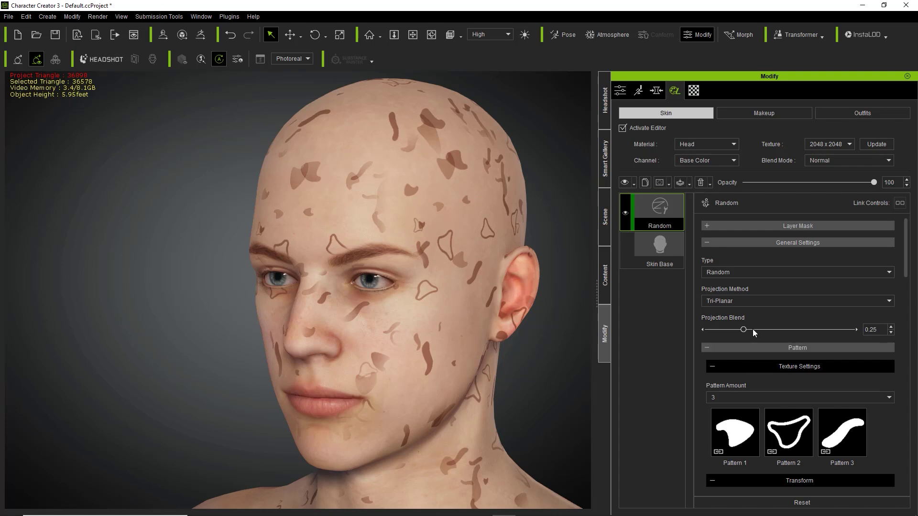
mouse_move(718, 328)
left_mouse_down()
mouse_move(696, 331)
mouse_move(864, 318)
mouse_move(734, 327)
left_mouse_up()
Step: Set the Random layer's Pattern Amount to 2, after briefly trying a single pattern
left_click(739, 329)
left_click(722, 243)
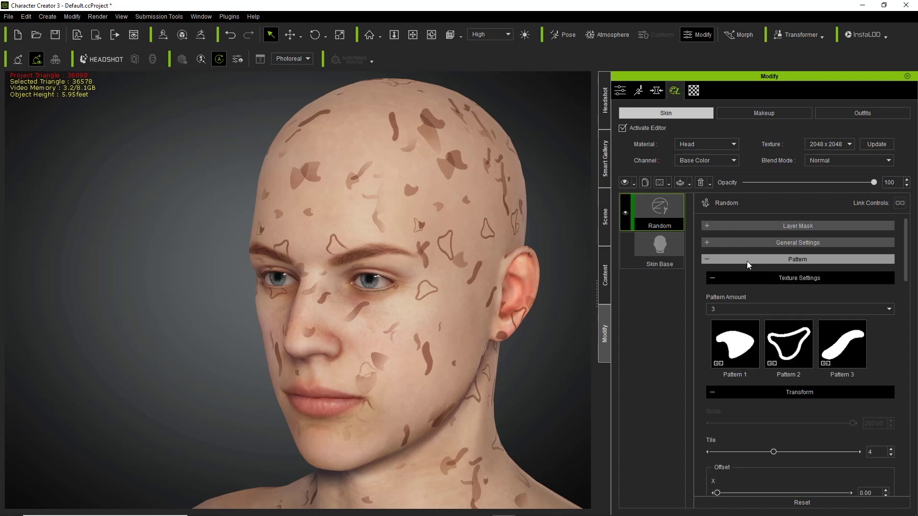
left_click(753, 309)
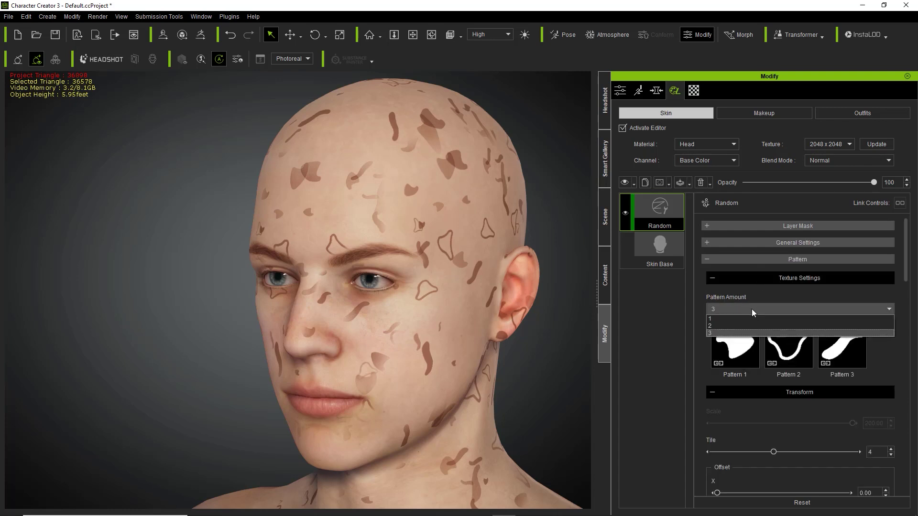
left_click(727, 324)
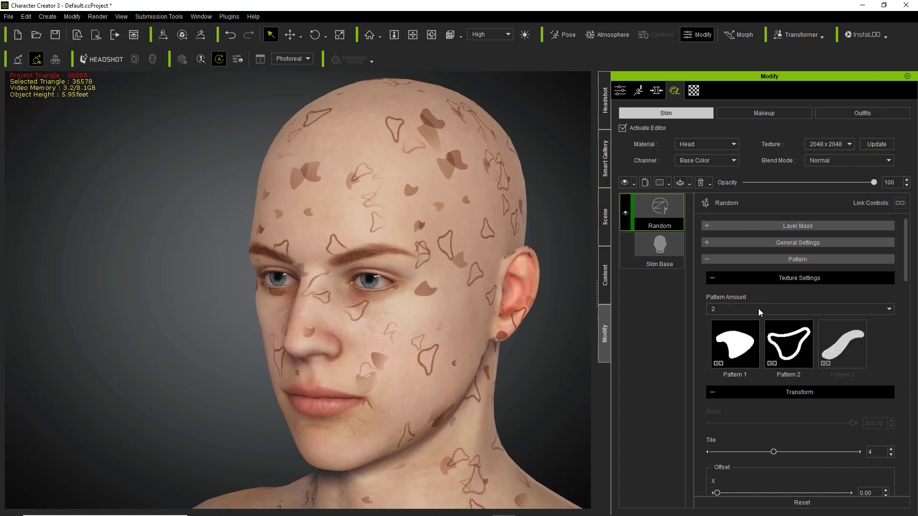
left_click(759, 308)
left_click(745, 318)
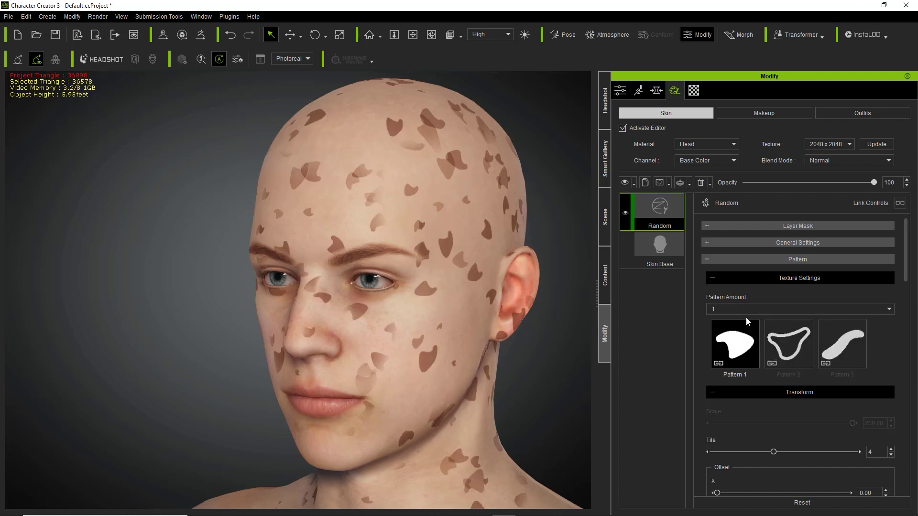
left_click_drag(912, 258, 909, 283)
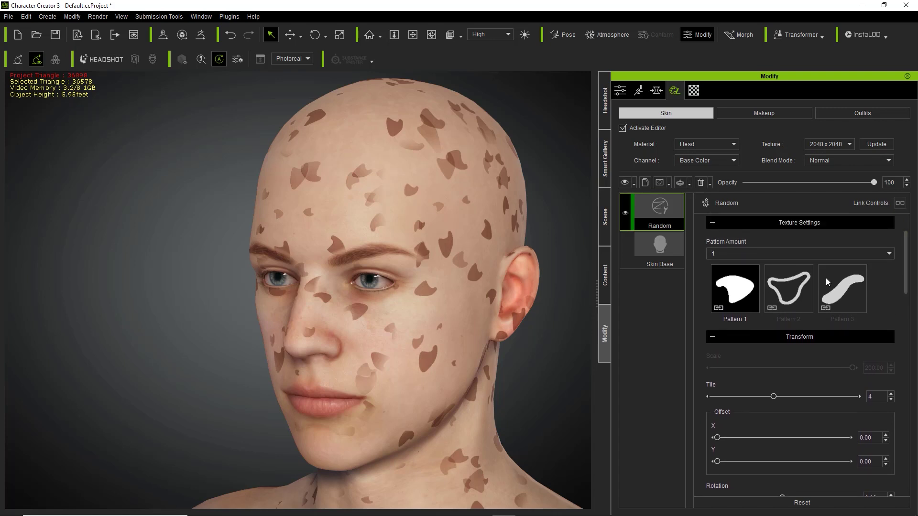
left_click(817, 254)
left_click(771, 269)
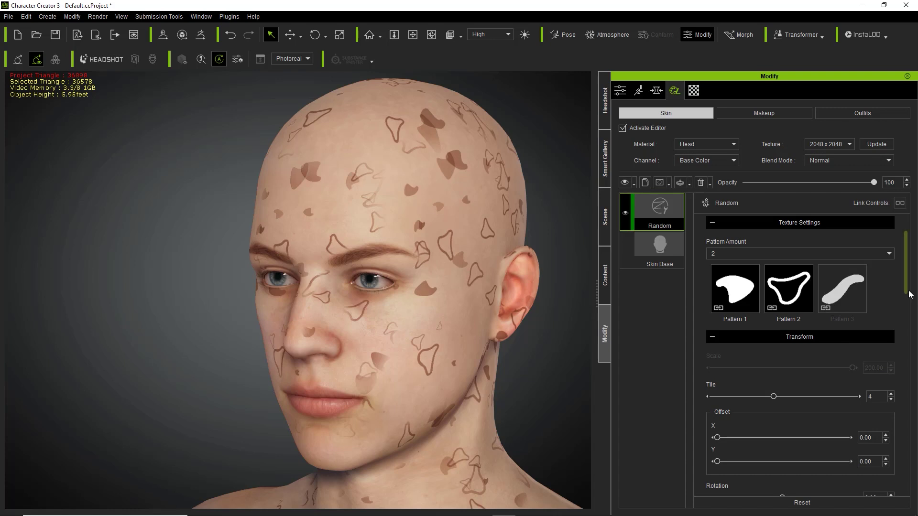
scroll(907, 298, "down", 5)
scroll(902, 308, "up", 1)
mouse_move(806, 279)
left_mouse_down()
mouse_move(817, 282)
mouse_move(732, 278)
left_mouse_up()
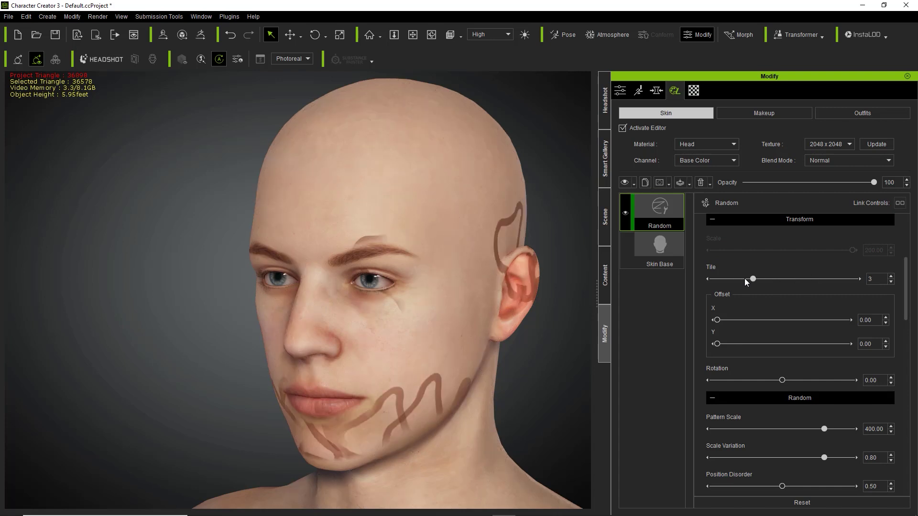
left_click(781, 284)
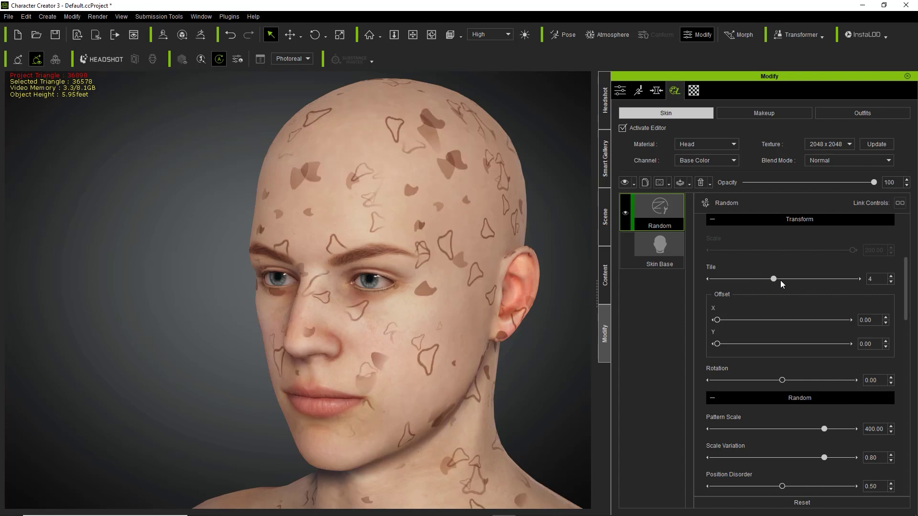
left_click(762, 322)
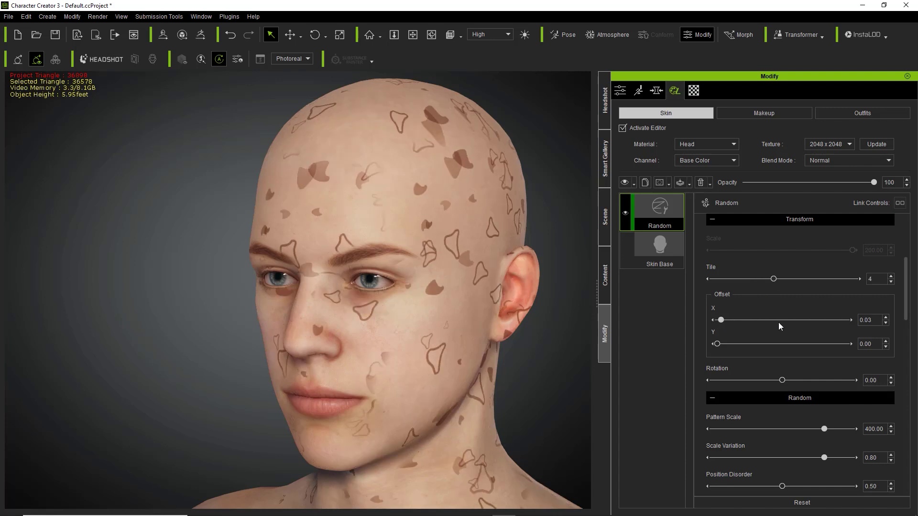
left_click(715, 323)
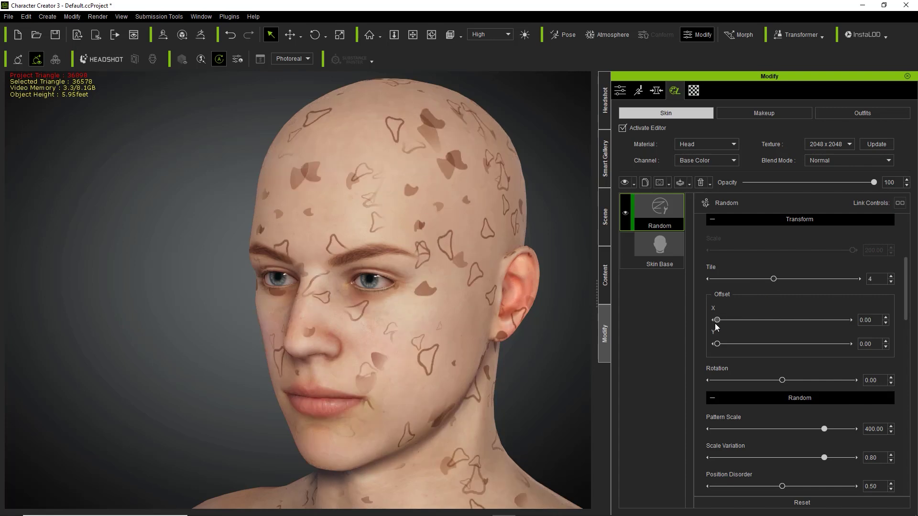
scroll(908, 325, "down", 2)
left_click_drag(908, 325, 907, 349)
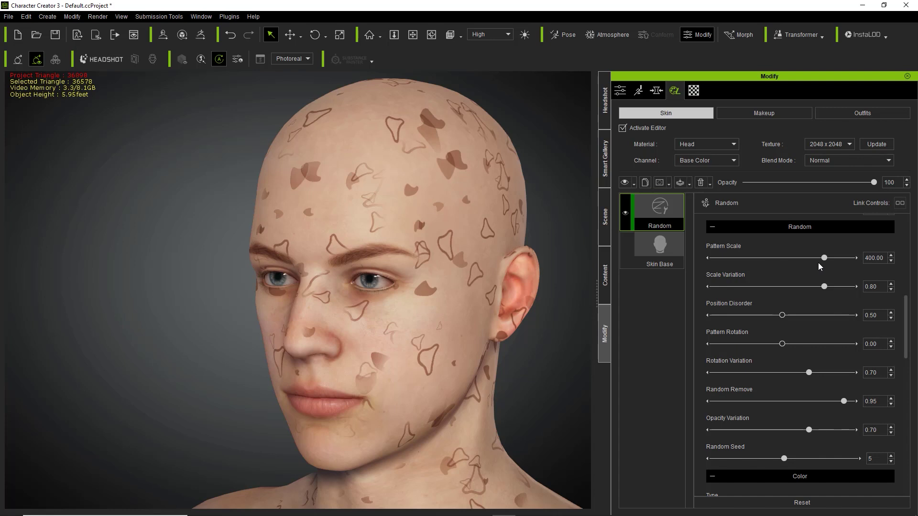
Step: Set the random pattern scale to 424.14 and scale variation to 0.50
left_click_drag(786, 260, 829, 256)
left_click_drag(827, 288, 716, 288)
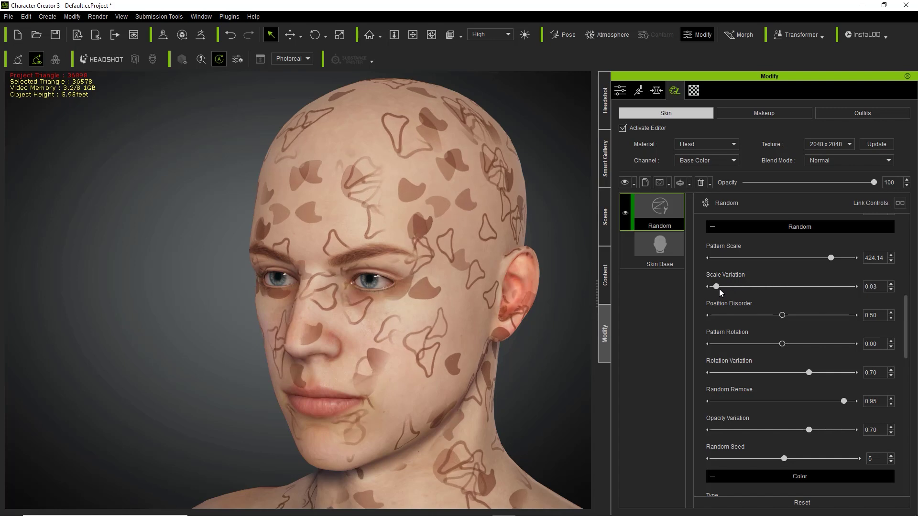
left_click(828, 291)
left_click(840, 286)
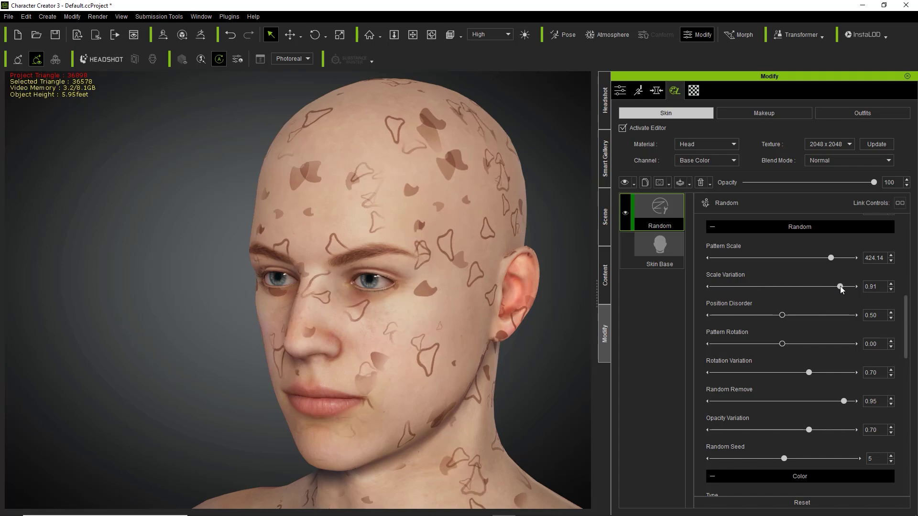
left_click(848, 286)
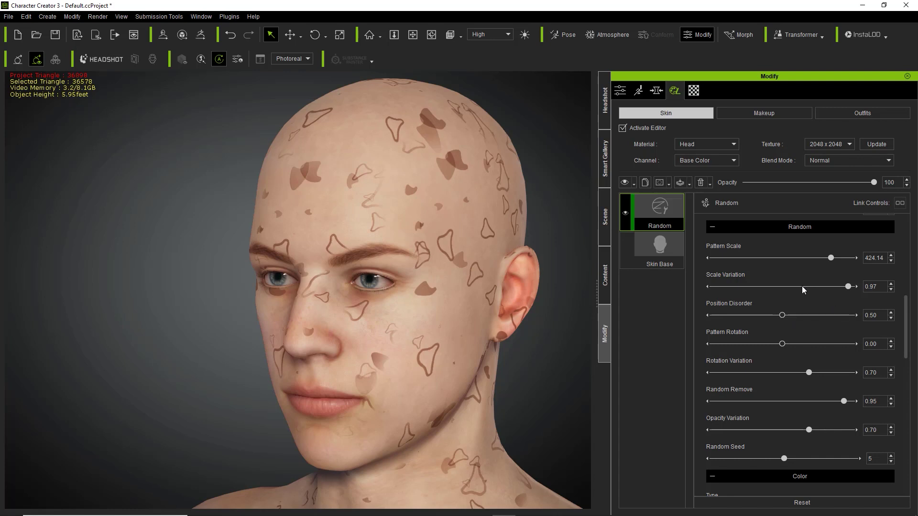
double_click(869, 287)
type("0.5")
key("Return")
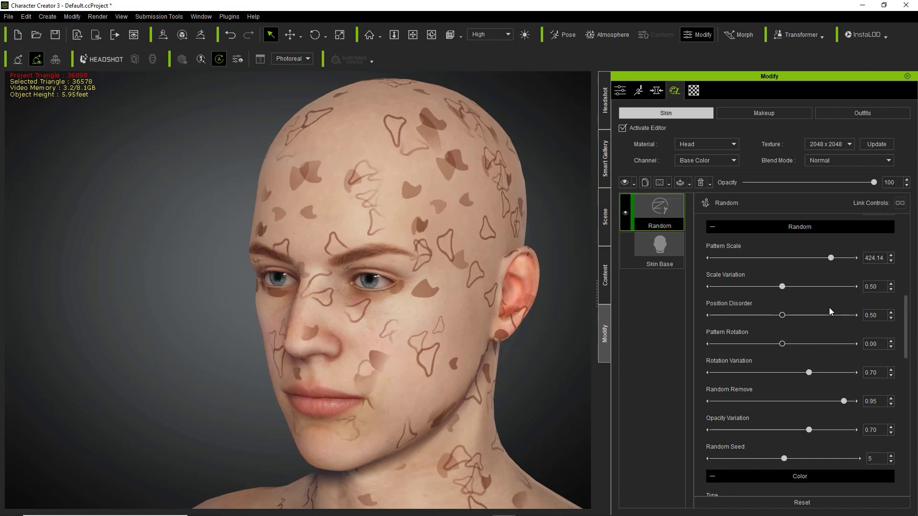
Step: Set position disorder 0.80, pattern rotation 0.54 and rotation variation 0.39
left_click(812, 316)
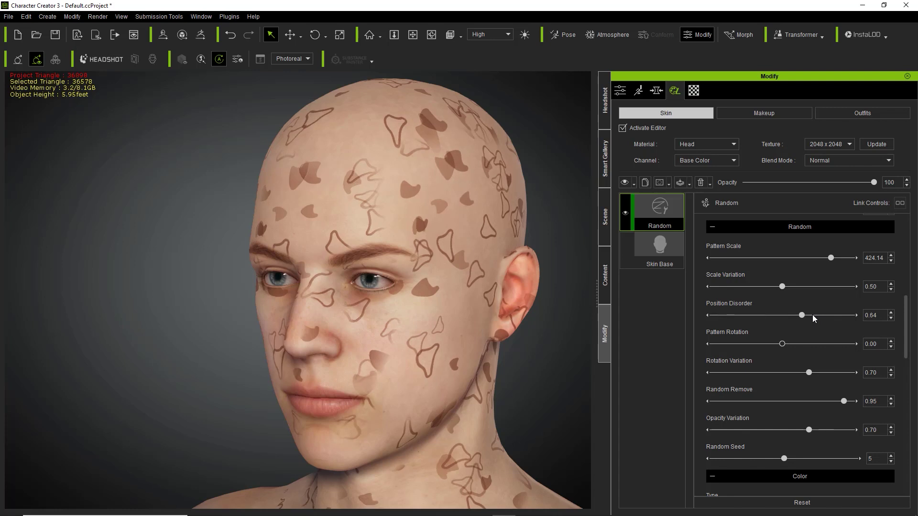
left_click_drag(776, 314, 752, 318)
left_click(824, 322)
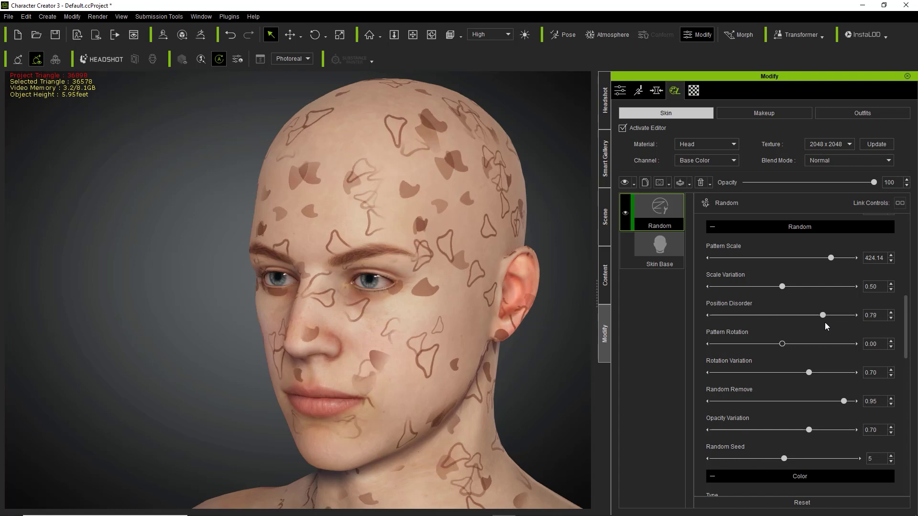
left_click(782, 344)
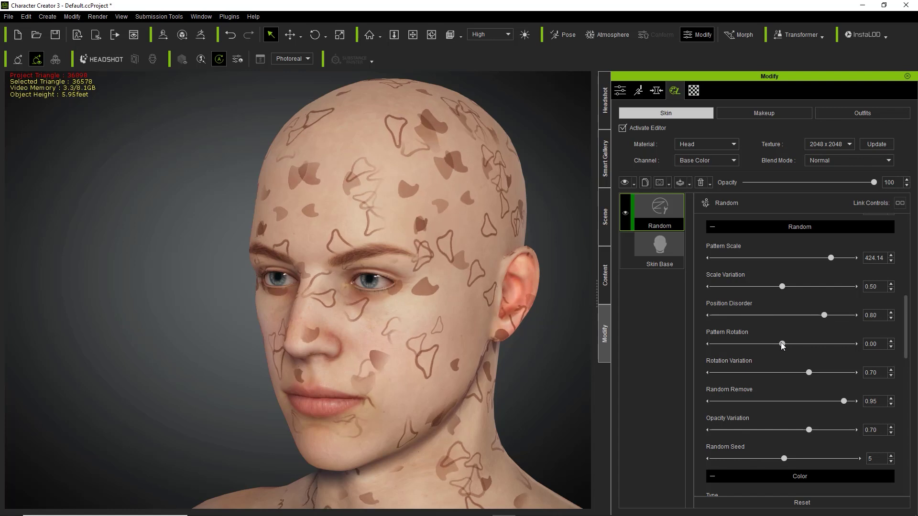
left_click(817, 344)
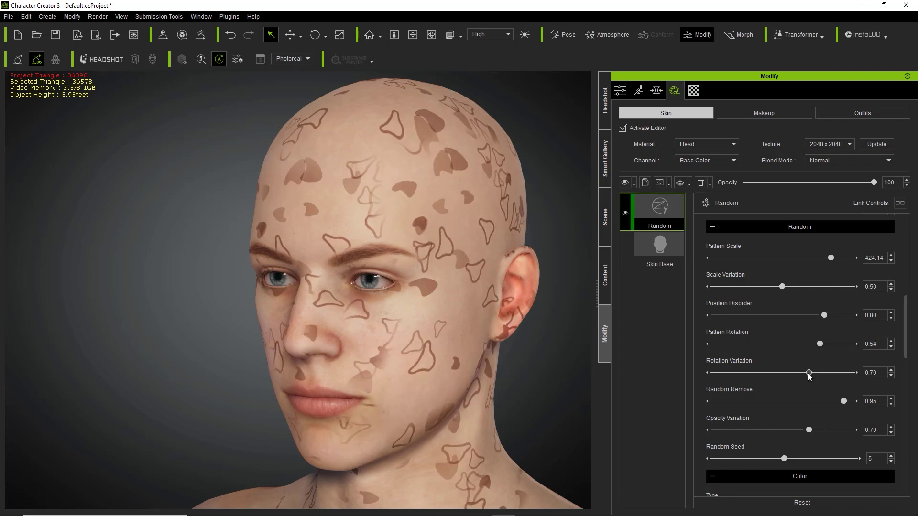
left_click_drag(804, 372, 750, 371)
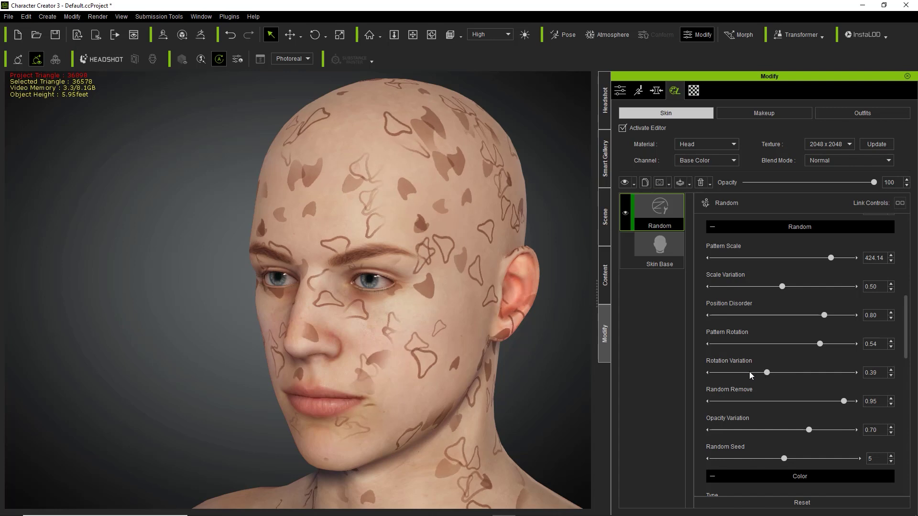
Step: Set random remove to 0.95 and drop the opacity variation to 0.00
scroll(906, 360, "down", 3)
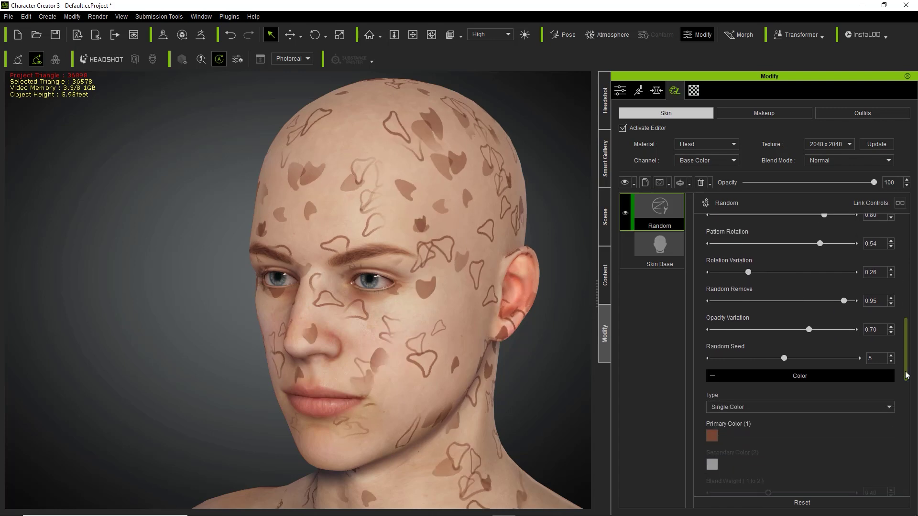
left_click_drag(843, 303, 704, 301)
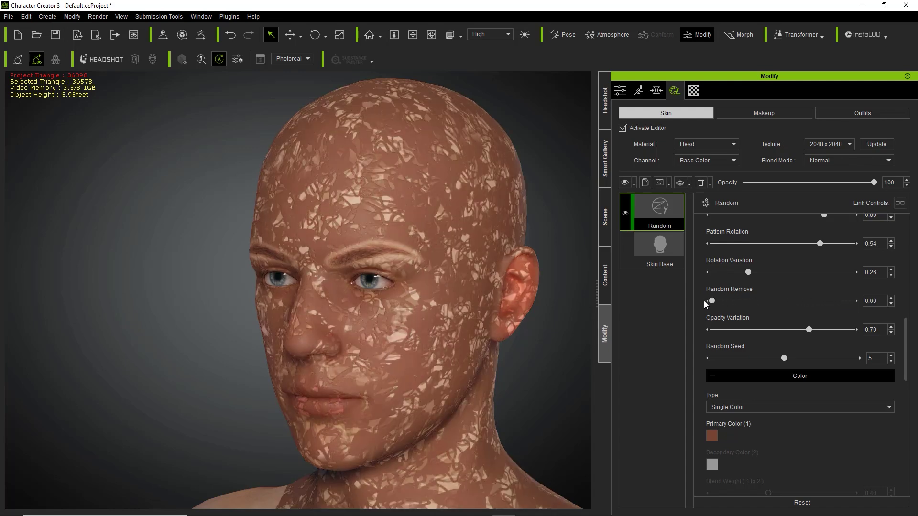
left_click_drag(744, 300, 844, 300)
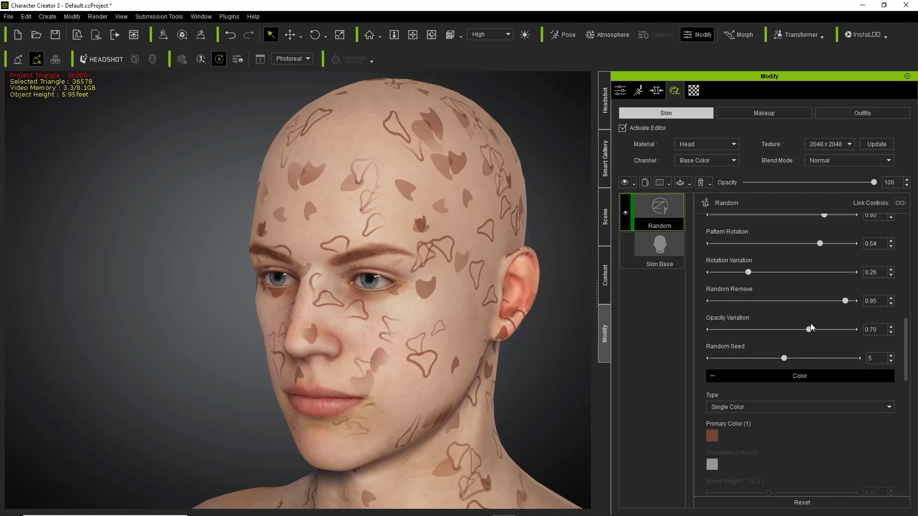
left_click_drag(843, 329, 856, 332)
left_click_drag(795, 333, 707, 333)
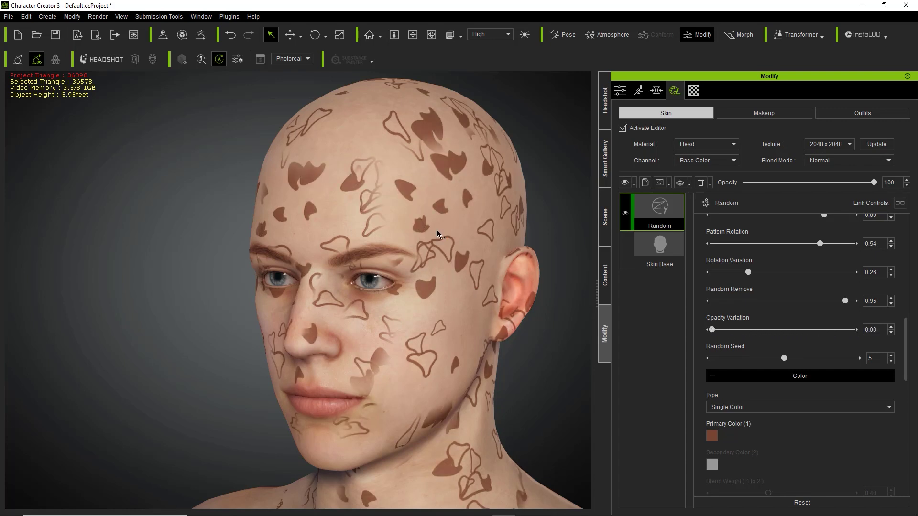
left_click_drag(907, 348, 905, 246)
left_click(790, 242)
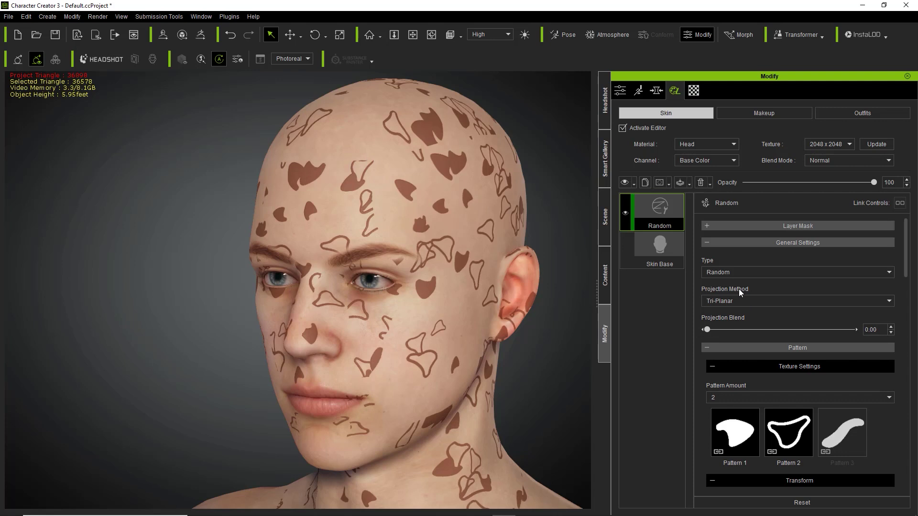
Step: Raise the head Random layer's projection blend to 0.25
left_click_drag(710, 331, 748, 332)
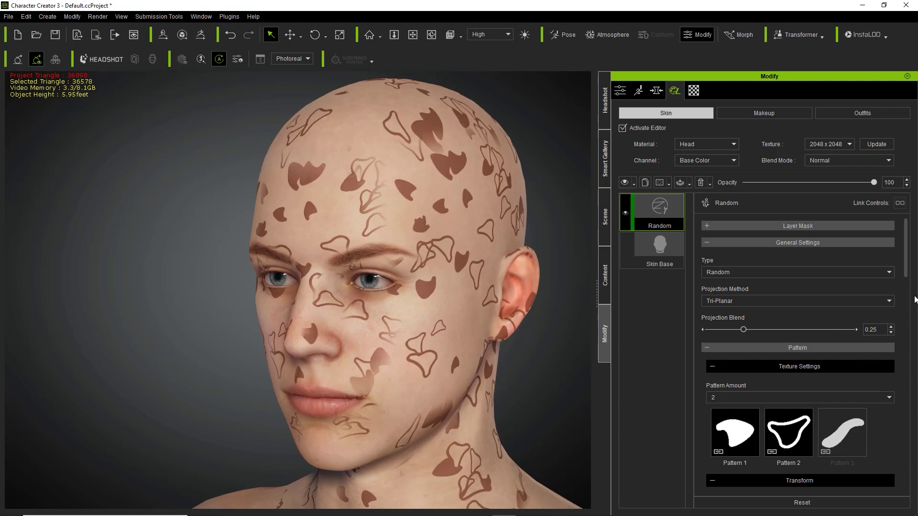
left_click_drag(905, 268, 905, 383)
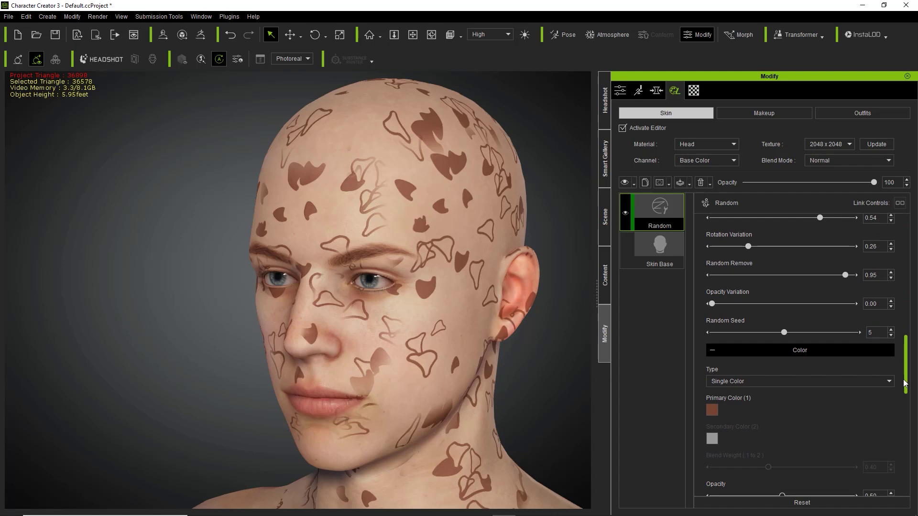
Step: Try different random seeds for the Random layer pattern and settle on seed 4
left_click_drag(905, 382, 905, 387)
left_click_drag(784, 320, 819, 321)
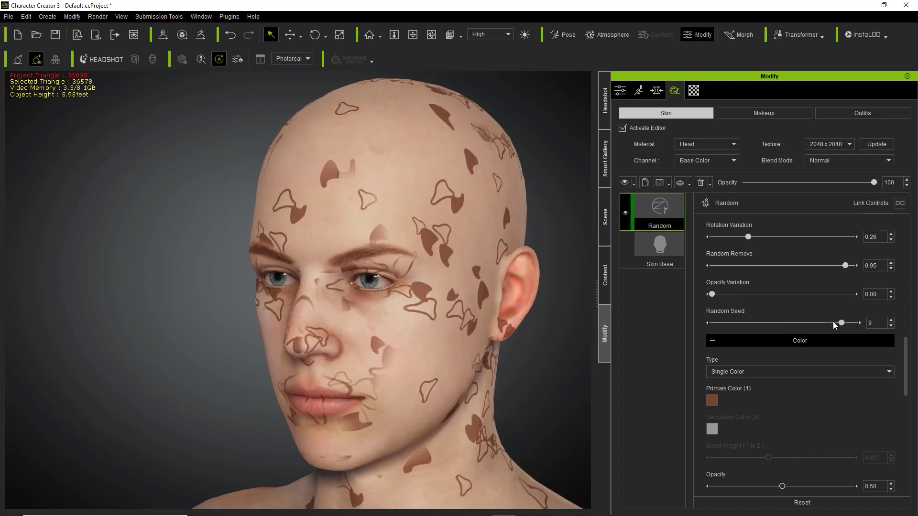
left_click_drag(771, 323, 768, 322)
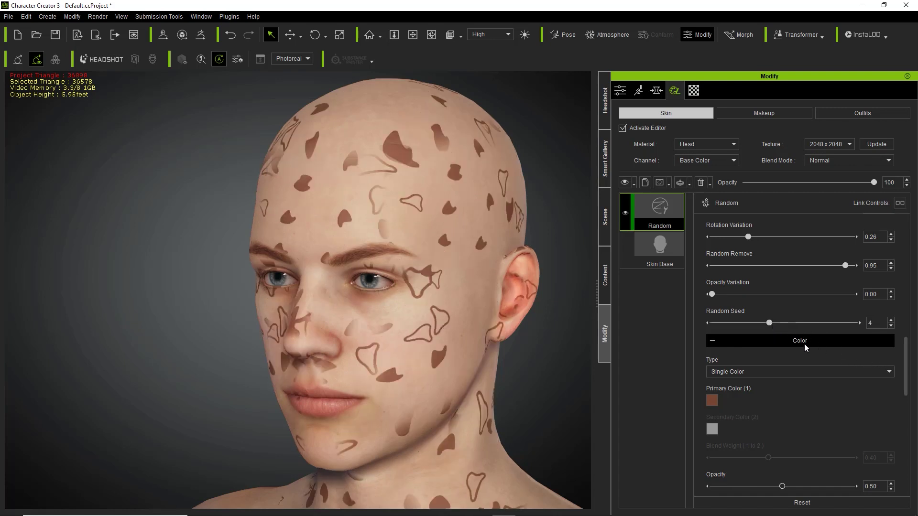
mouse_move(906, 372)
left_mouse_down()
mouse_move(907, 402)
mouse_move(907, 387)
left_mouse_up()
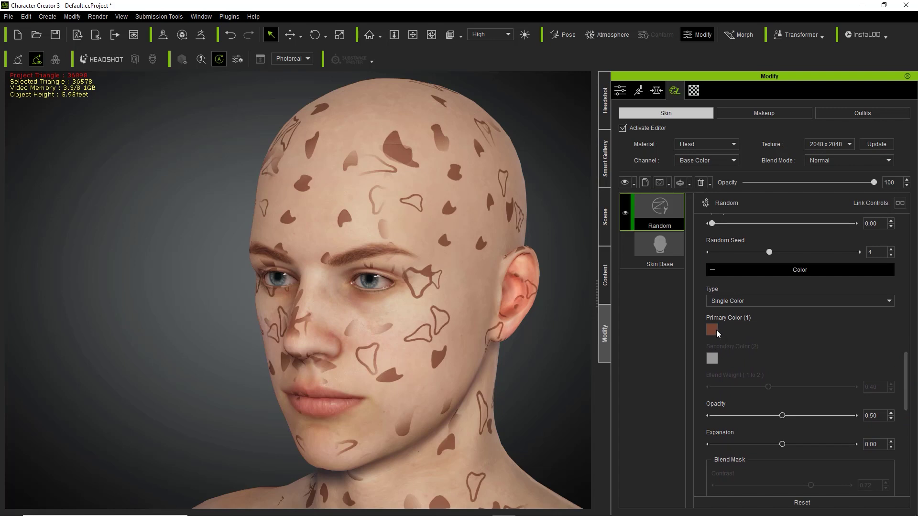
Step: Set Color Type to Duo Color with dark red Primary and dark blue Secondary colours
left_click(741, 301)
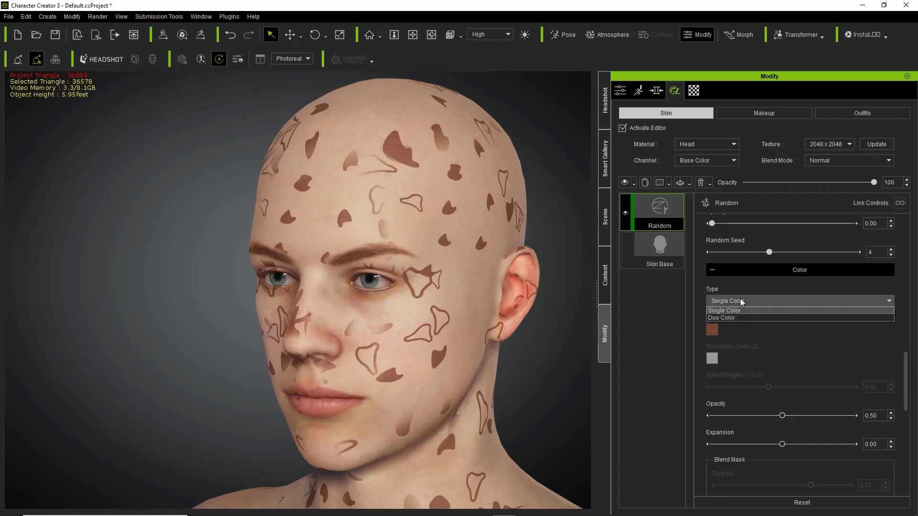
left_click(735, 315)
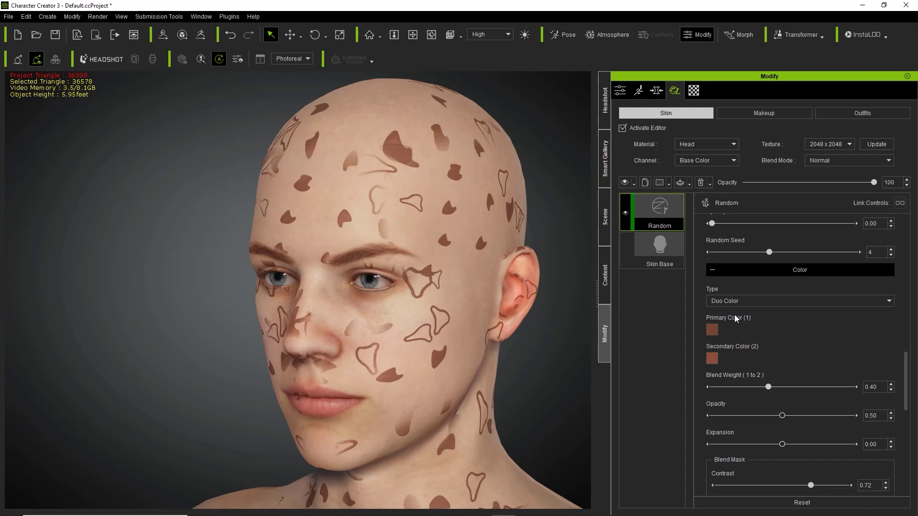
left_click(712, 358)
left_click_drag(502, 206, 484, 175)
left_click(513, 353)
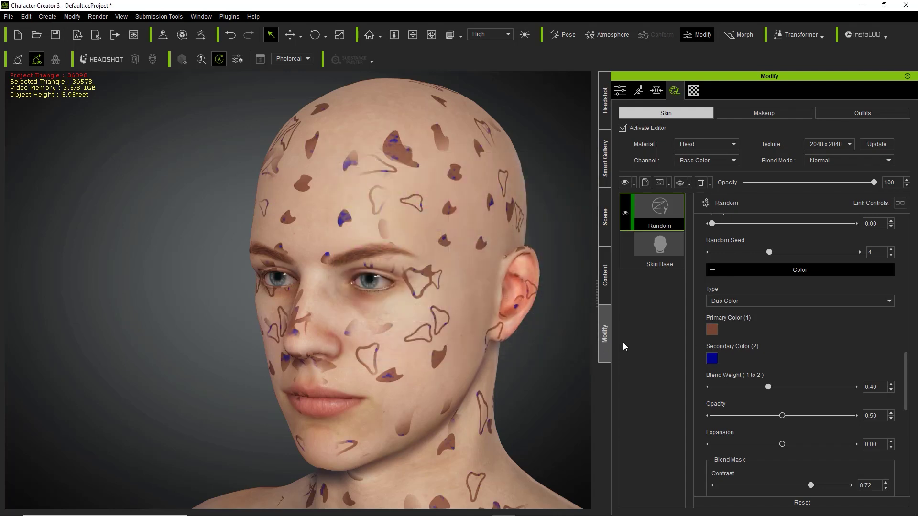
left_click(716, 331)
left_click_drag(473, 201, 405, 157)
left_click(513, 353)
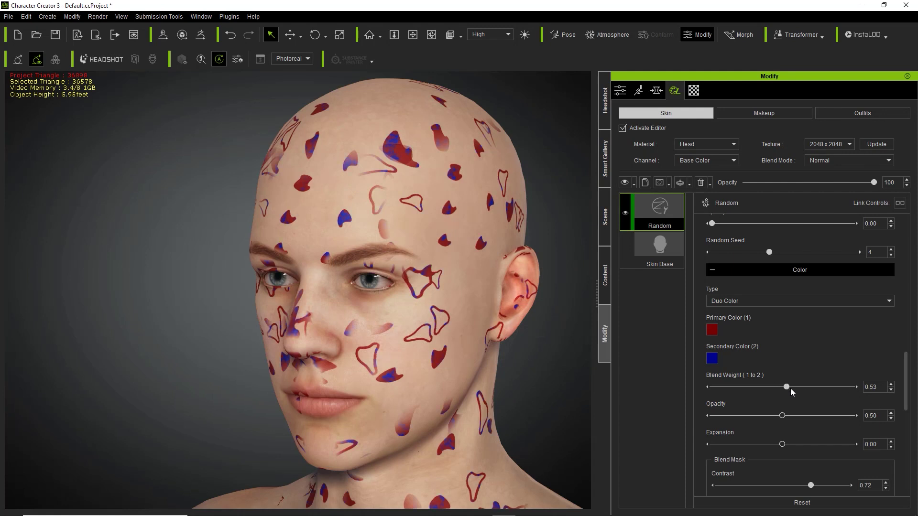
Step: Set Blend Weight to 0.62, Expansion to 0.79 and Opacity to 0.48
left_click_drag(828, 389, 867, 392)
left_click_drag(807, 392, 730, 420)
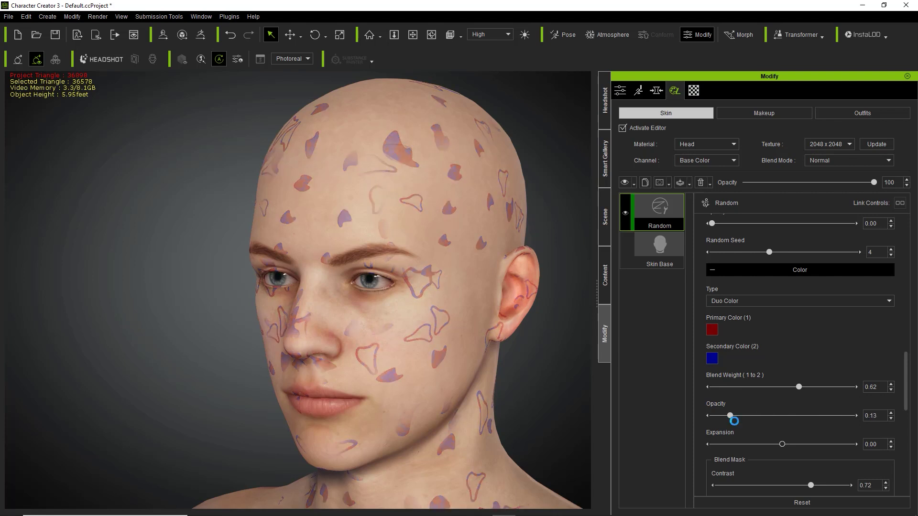
left_click_drag(814, 443, 837, 451)
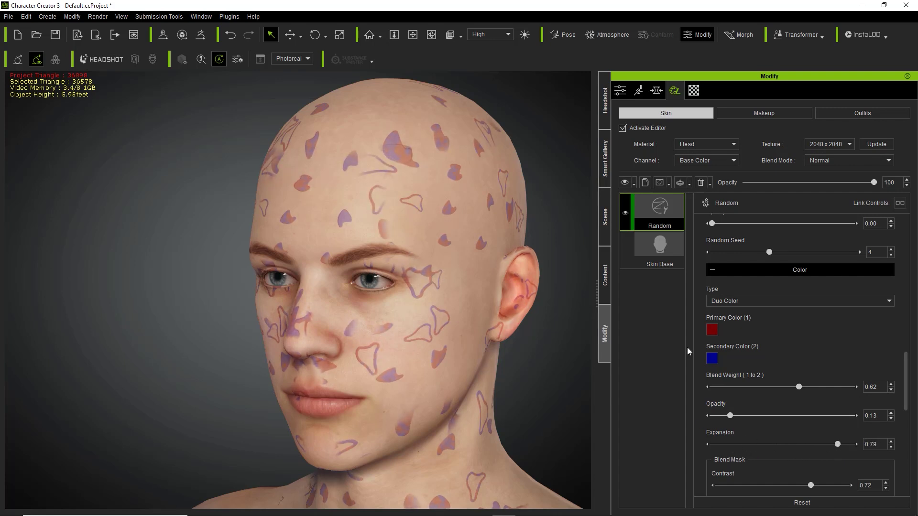
left_click_drag(730, 416, 779, 416)
Step: Change the Secondary and Primary colours to muted dark browns
left_click(712, 358)
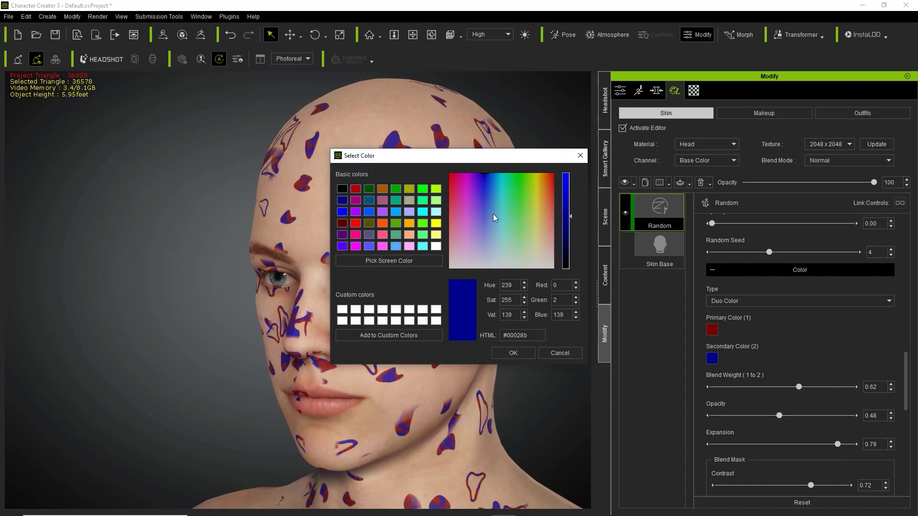
left_click(518, 210)
left_click_drag(534, 203, 546, 179)
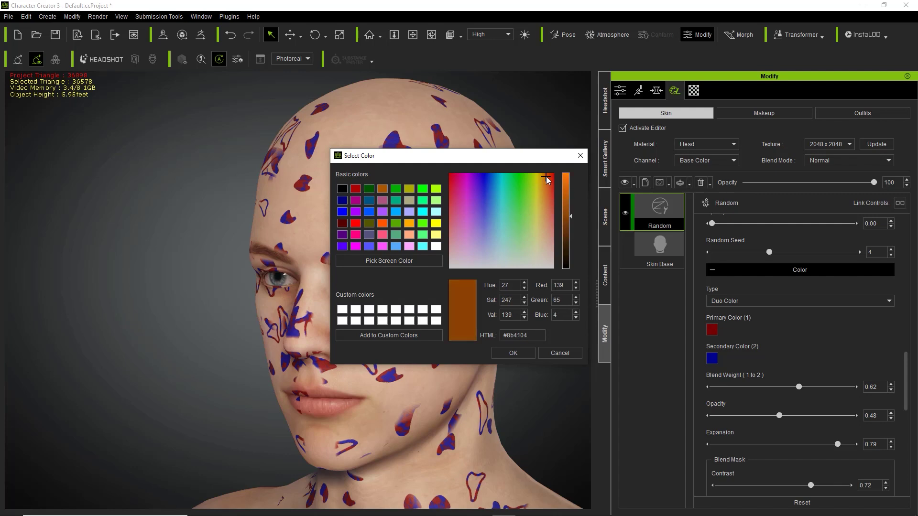
left_click(565, 241)
left_click(513, 353)
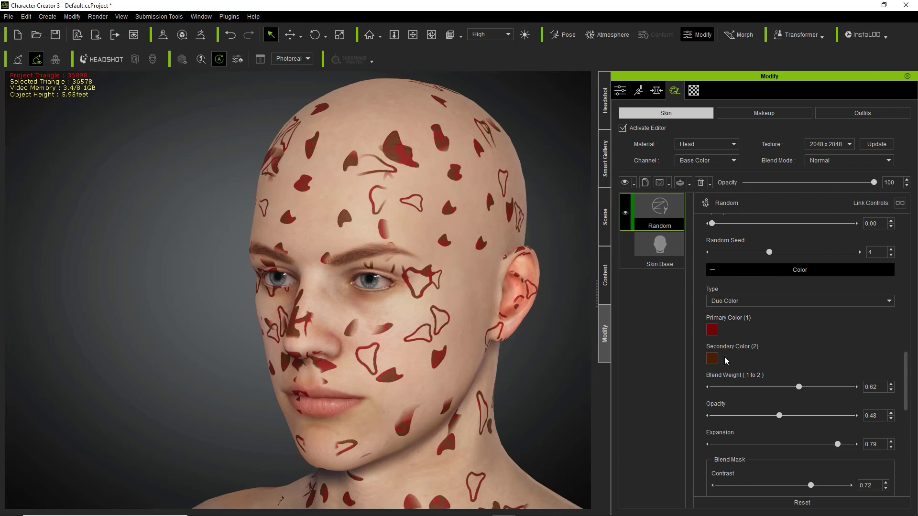
left_click(713, 331)
left_click_drag(540, 219, 567, 244)
left_click(513, 353)
Step: Switch the pattern's Color Type back to Single Color
left_click(748, 301)
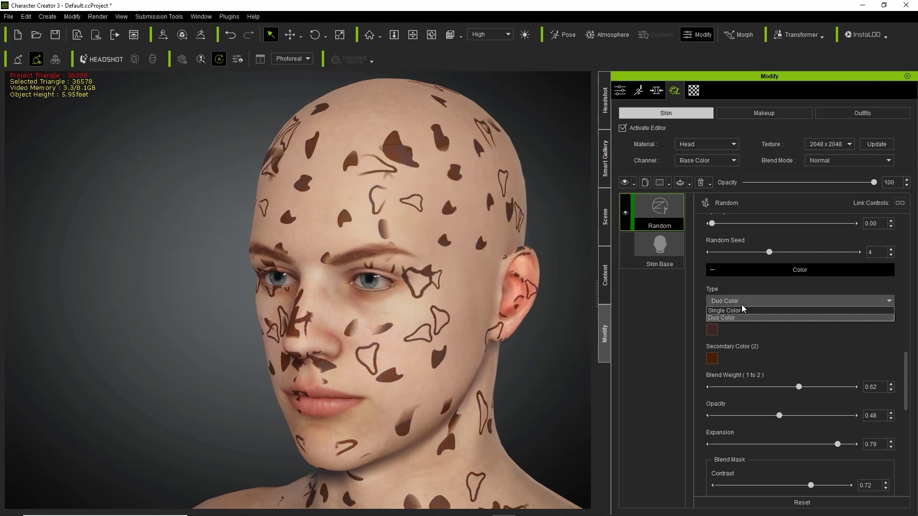
left_click(743, 311)
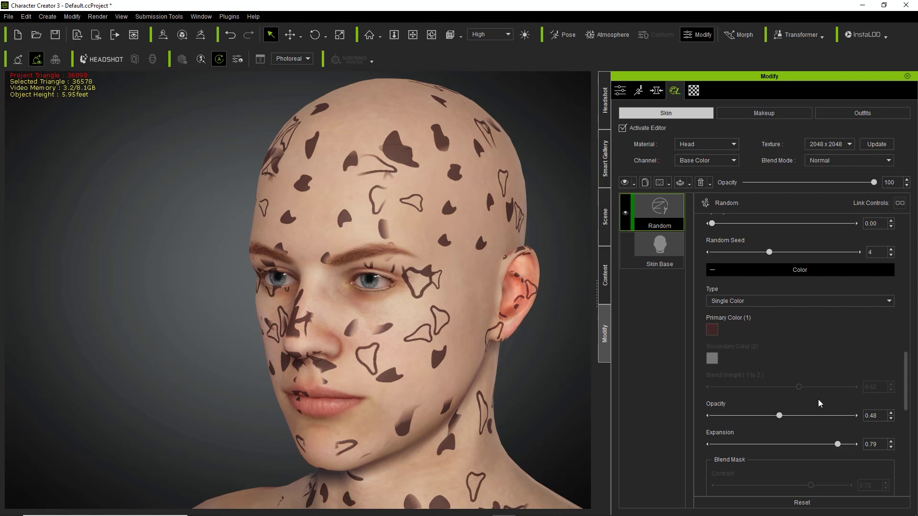
scroll(910, 409, "down", 1)
Step: Scroll the Modify panel down to the Material section with Invert Normal enabled
scroll(910, 409, "down", 5)
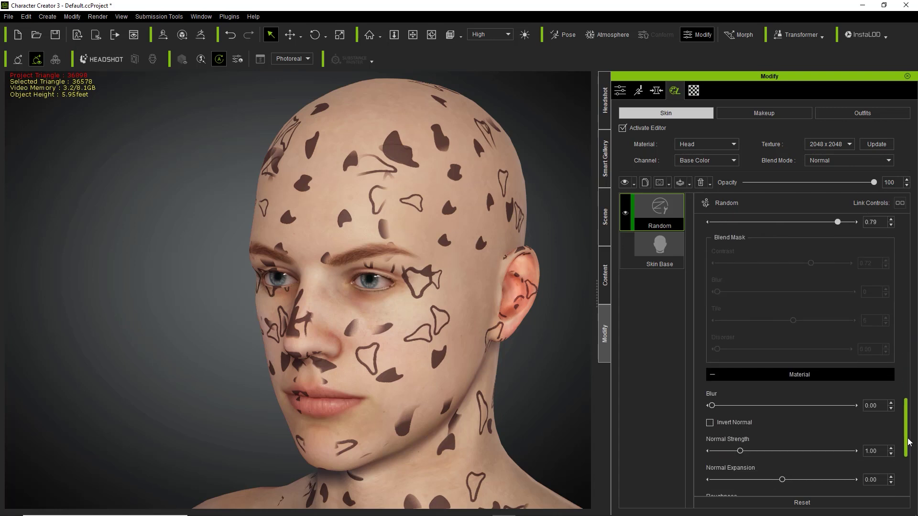
mouse_move(910, 442)
left_mouse_down()
mouse_move(910, 454)
mouse_move(911, 433)
left_mouse_up()
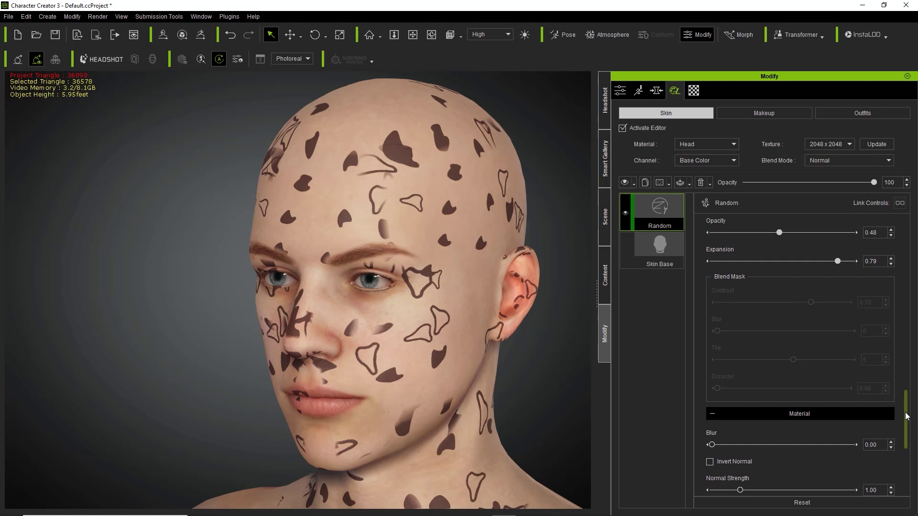
left_click_drag(907, 416, 910, 454)
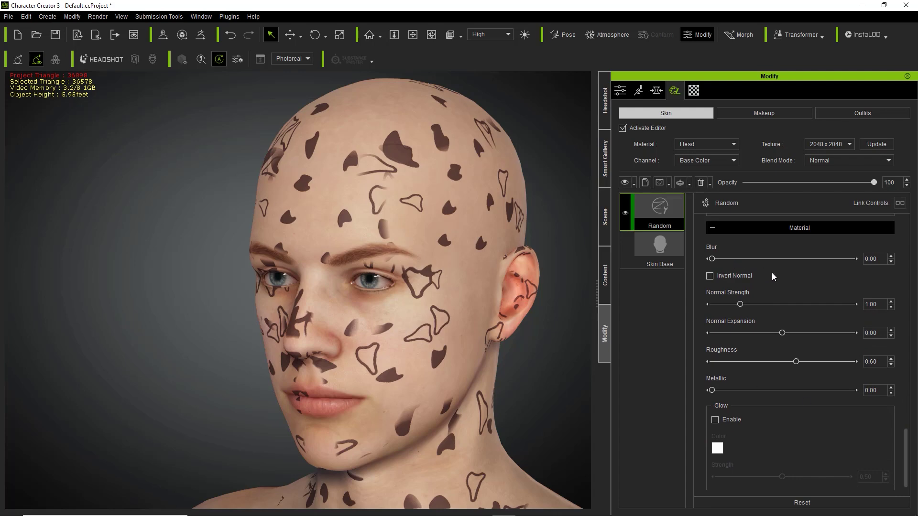
Step: Orbit and zoom the view onto the cheek to inspect the shapes' shading
middle_click_drag(336, 239, 440, 289)
right_click_drag(440, 289, 454, 233)
scroll(454, 233, "up", 8)
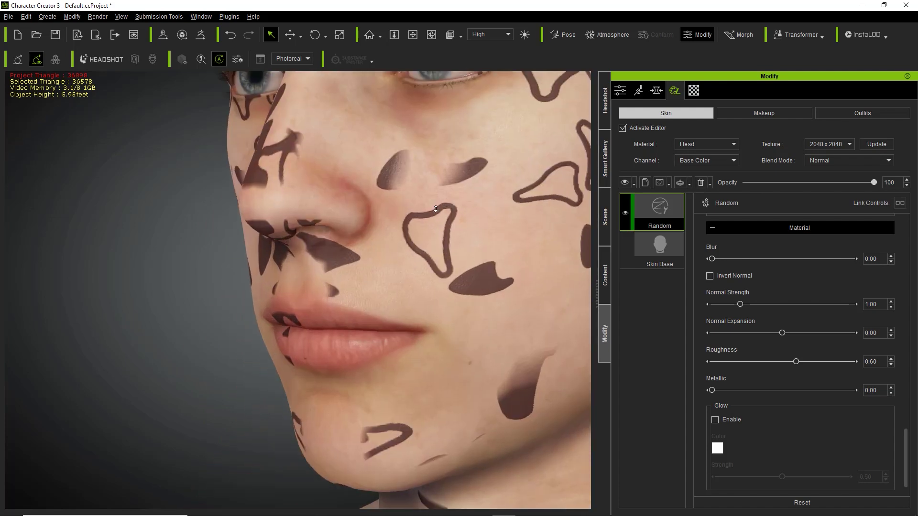
middle_click_drag(454, 233, 401, 281)
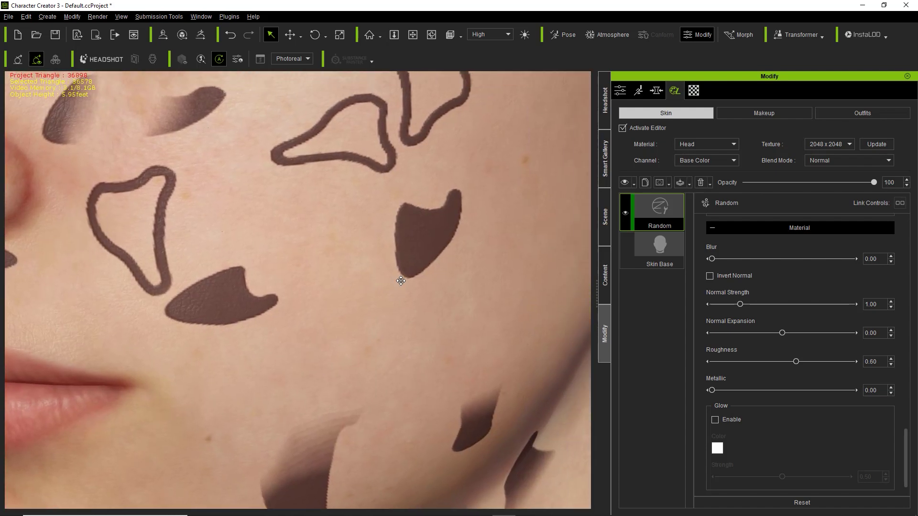
scroll(401, 281, "down", 3)
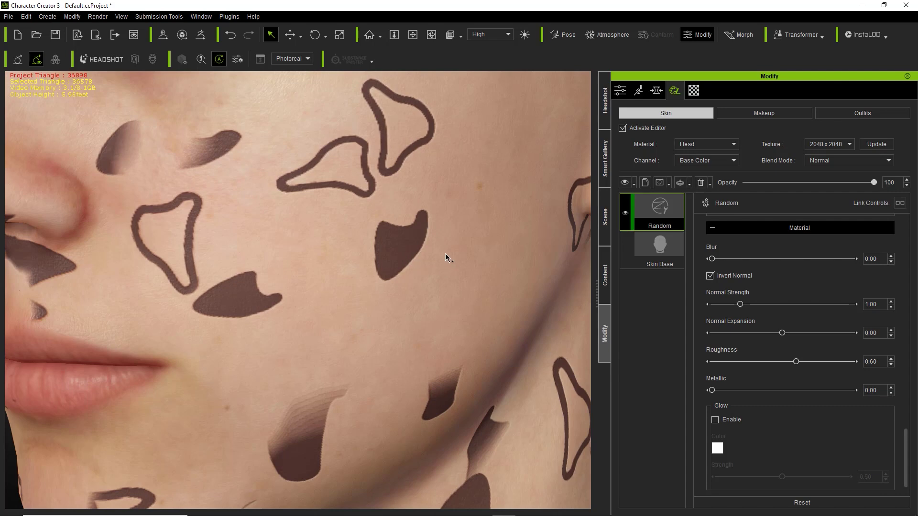
scroll(421, 256, "down", 5)
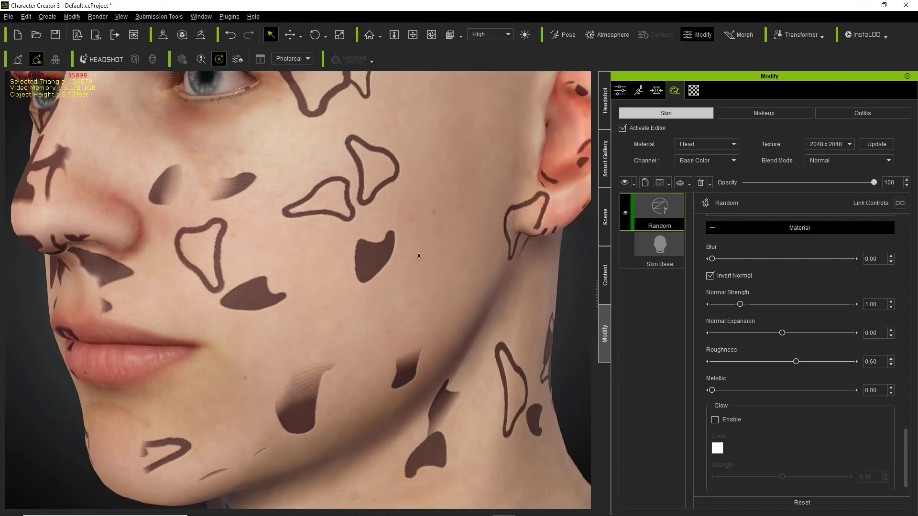
scroll(422, 257, "up", 6)
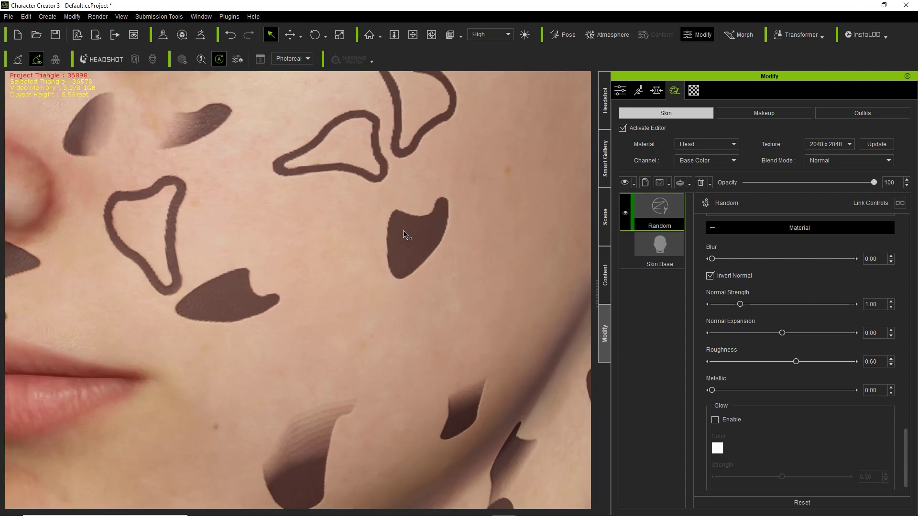
middle_click_drag(410, 256, 482, 242)
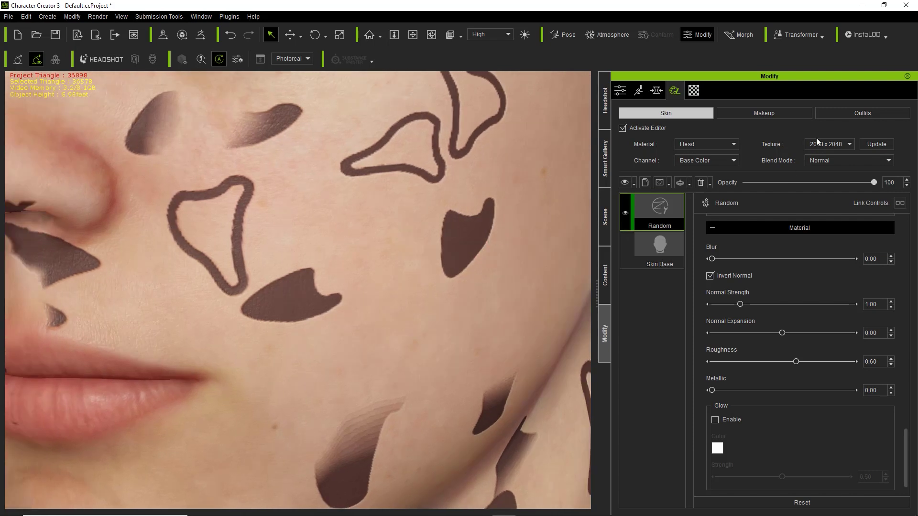
Step: Set texture to 4096 x 4096, un-invert normals, normal strength 3.24, expansion 0.35
left_click(842, 144)
left_click(829, 182)
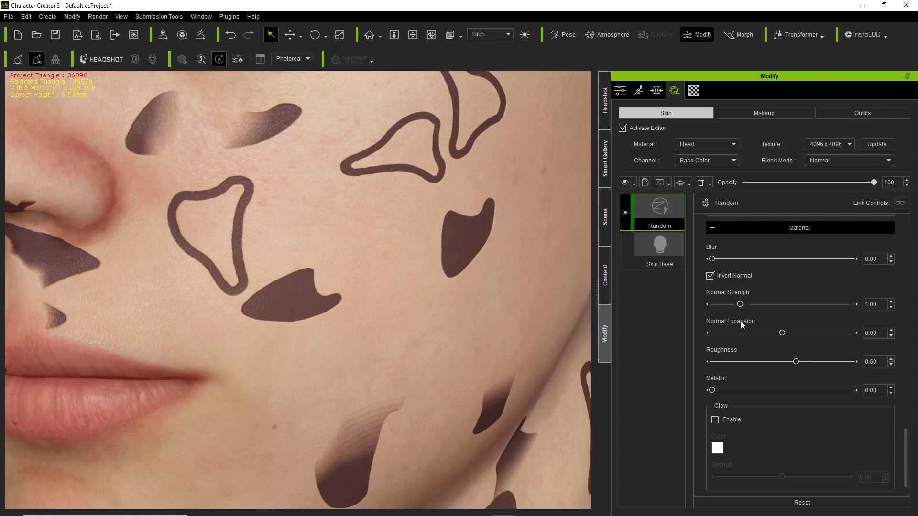
left_click(710, 276)
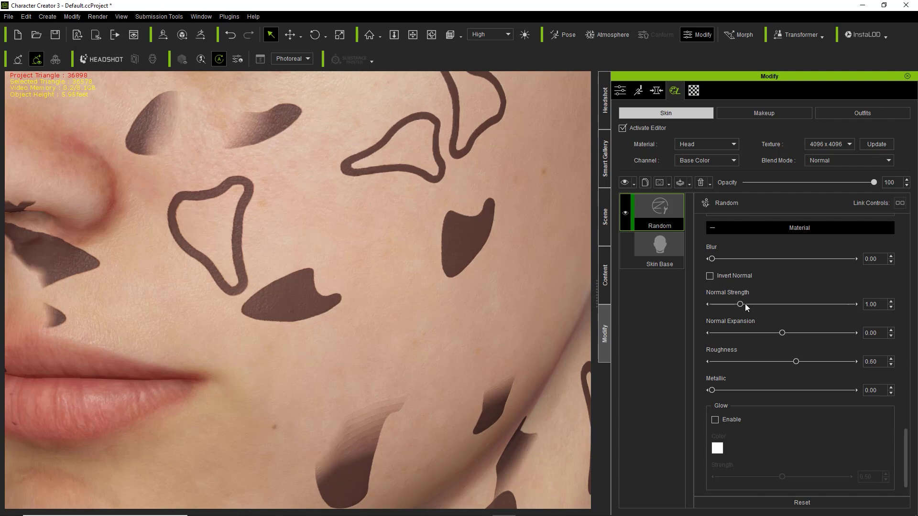
left_click_drag(741, 304, 799, 305)
left_click_drag(782, 333, 807, 332)
Step: Set the material Blur to 0.25
left_click(794, 259)
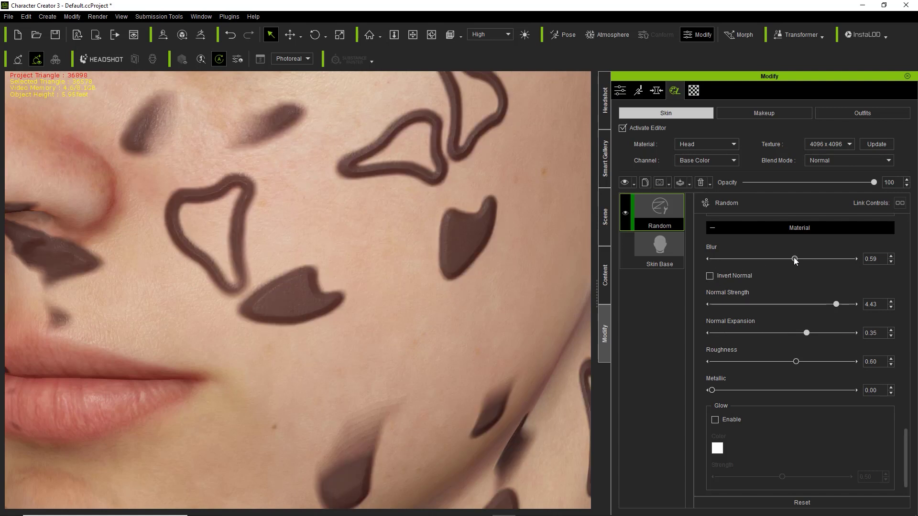
left_click_drag(880, 257, 850, 261)
key("Return")
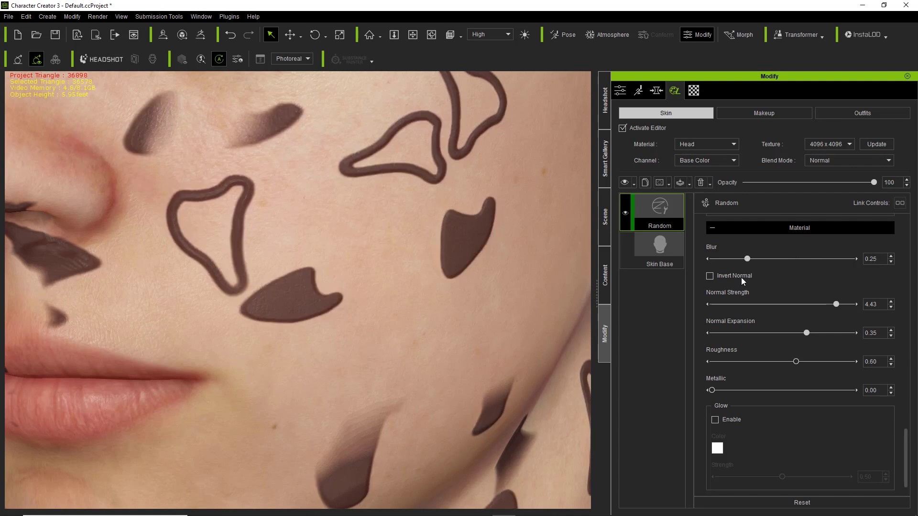
Step: Toggle Invert Normal on and off, set Blur to 0.40, and enable Glow
left_click(709, 277)
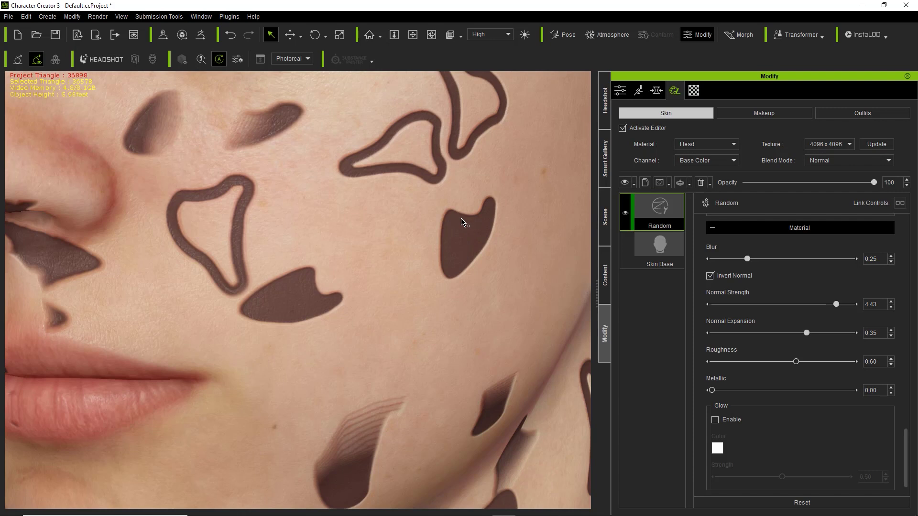
left_click(710, 276)
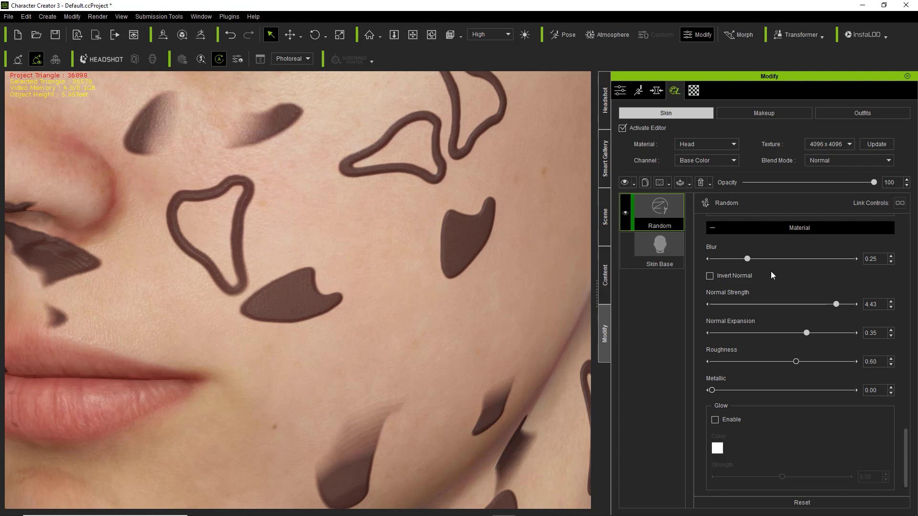
double_click(880, 261)
type("0.4")
key("Return")
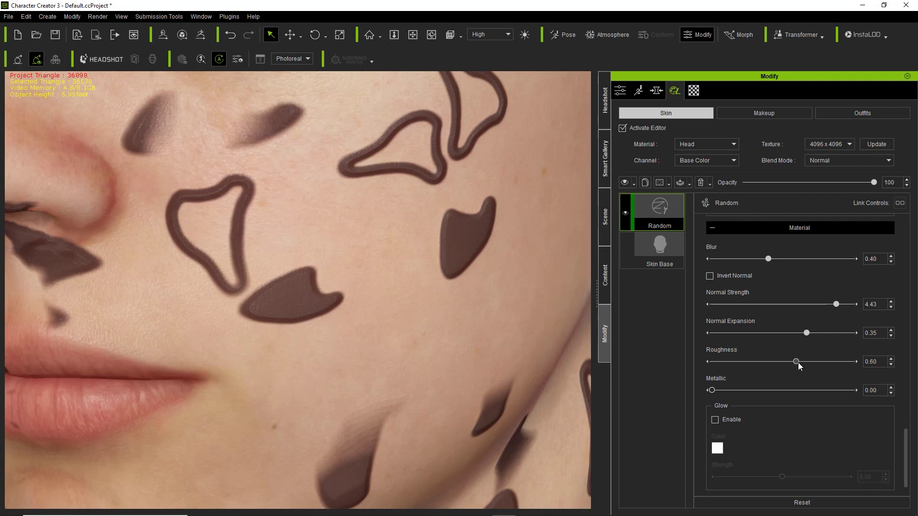
left_click(715, 420)
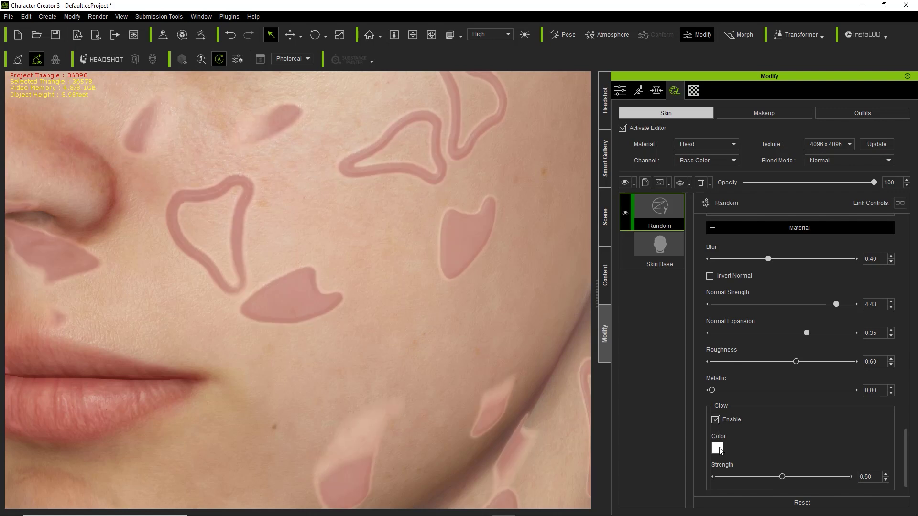
Step: Turn glow off and reset the layer's material settings to defaults
mouse_move(782, 476)
left_mouse_down()
mouse_move(857, 481)
mouse_move(729, 475)
mouse_move(844, 476)
mouse_move(786, 478)
left_mouse_up()
left_click(714, 419)
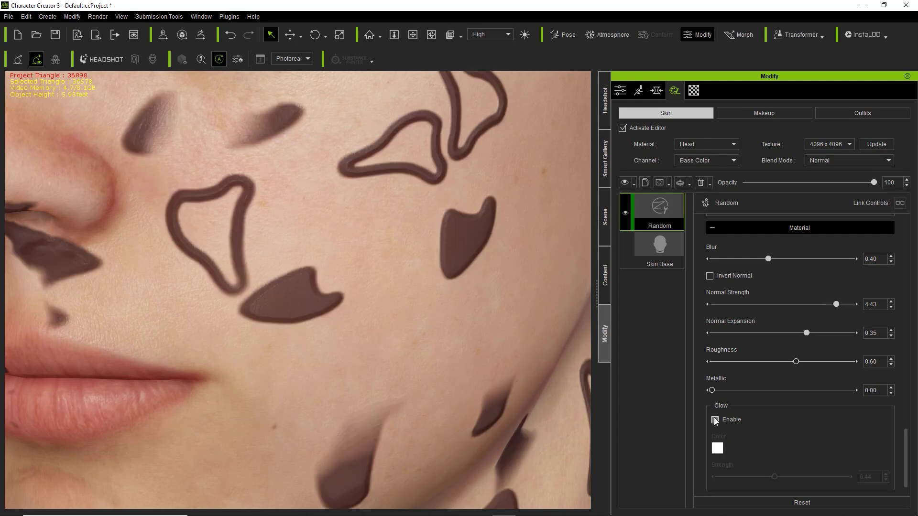
left_click(802, 503)
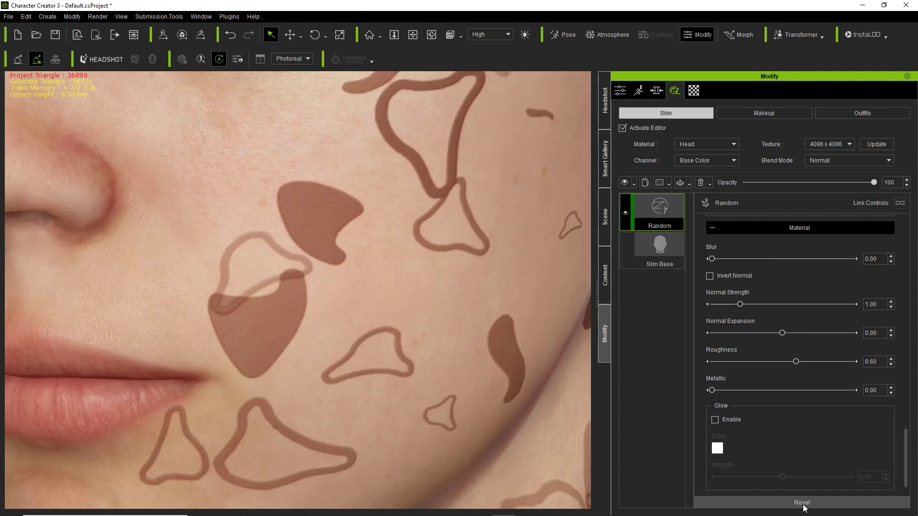
Step: Lower the head texture to 2048 x 2048 and view the head from the front
left_click(847, 145)
left_click(835, 176)
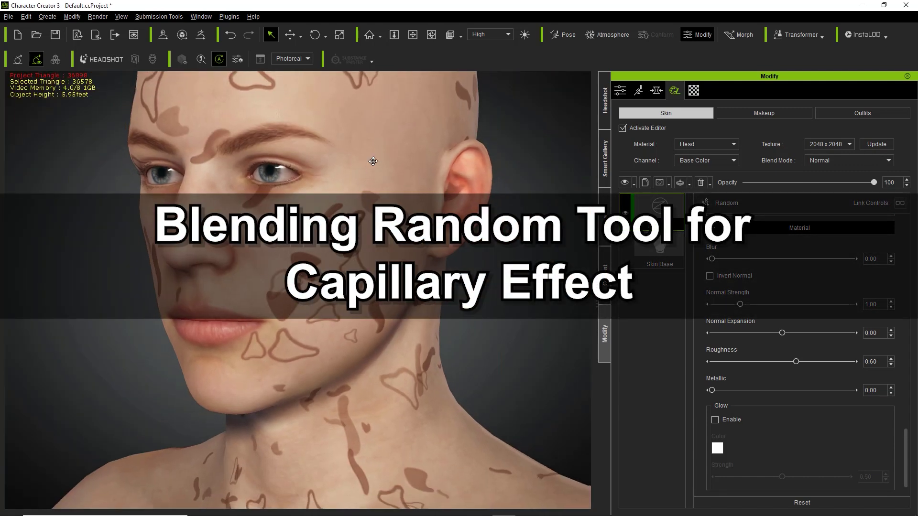
right_click_drag(373, 161, 506, 272)
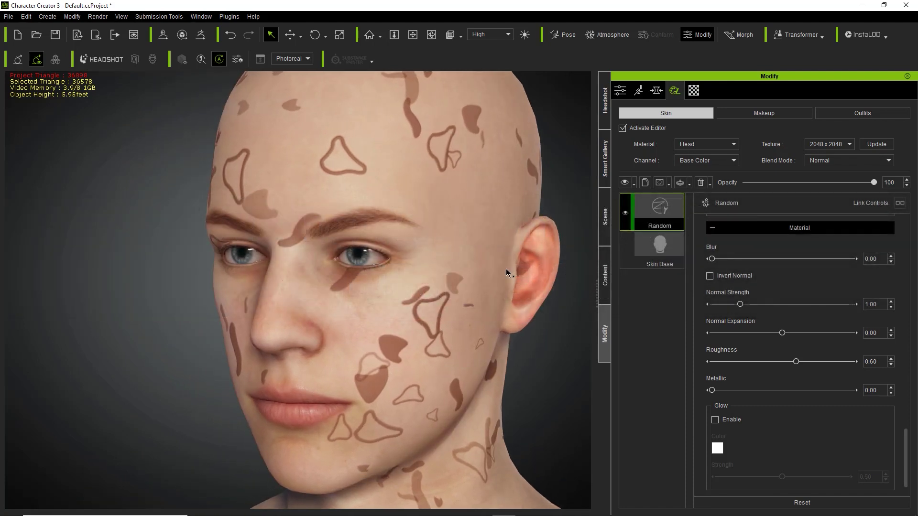
left_click(806, 228)
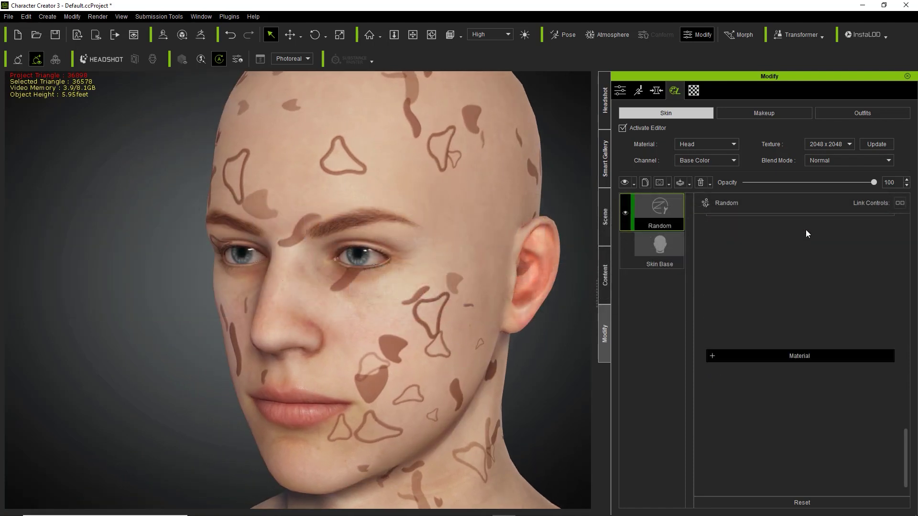
Step: Collapse the Color, Random distribution and General Settings sections
scroll(908, 444, "up", 6)
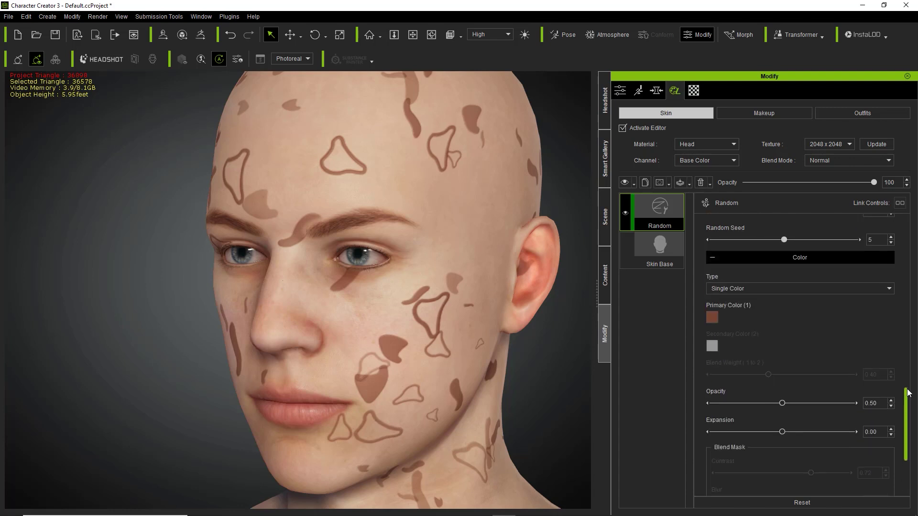
left_click(850, 392)
scroll(908, 403, "up", 5)
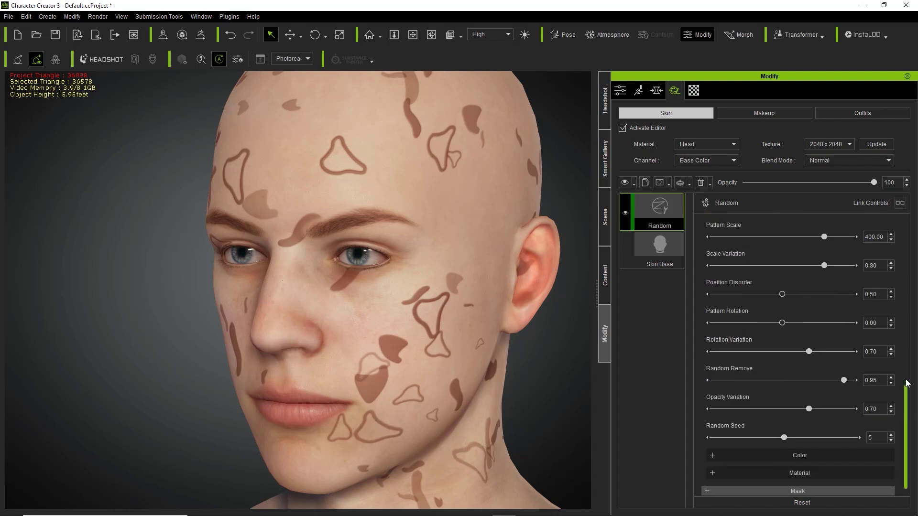
left_click(789, 366)
left_click_drag(905, 385, 904, 261)
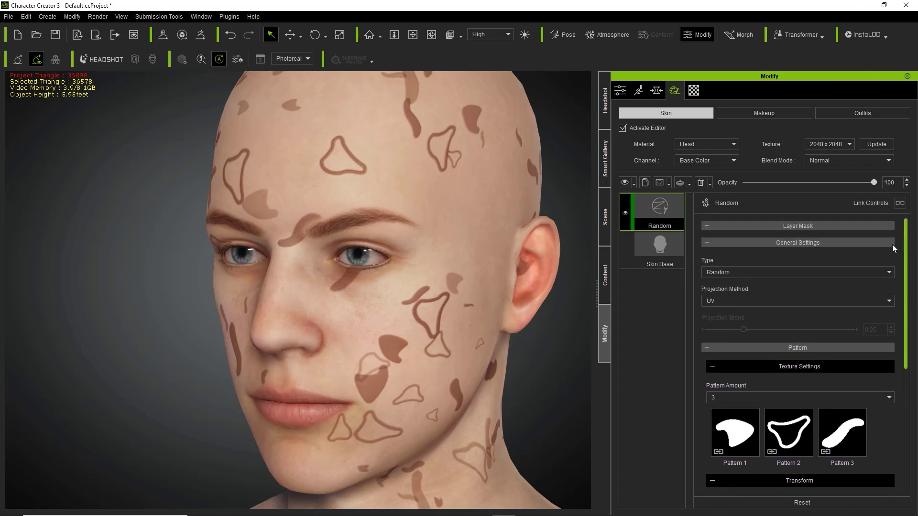
left_click(810, 244)
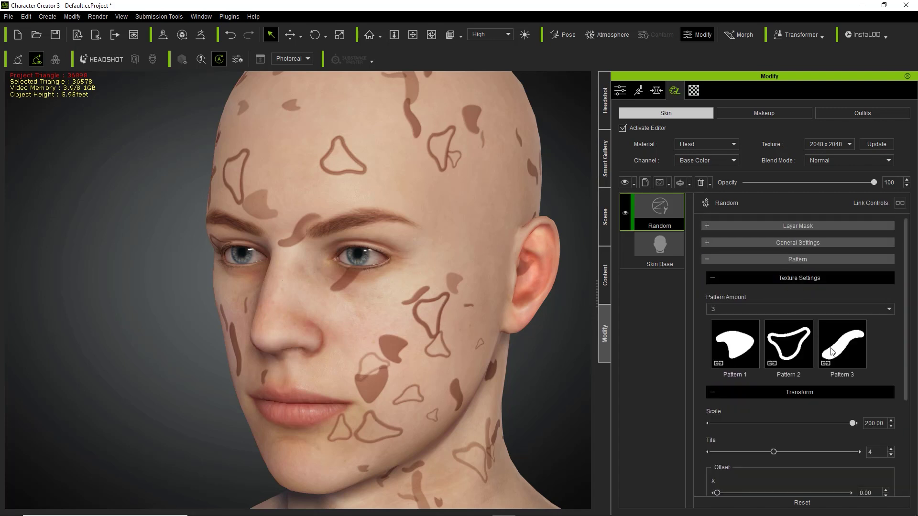
Step: Set Pattern Amount to 2
left_click(760, 310)
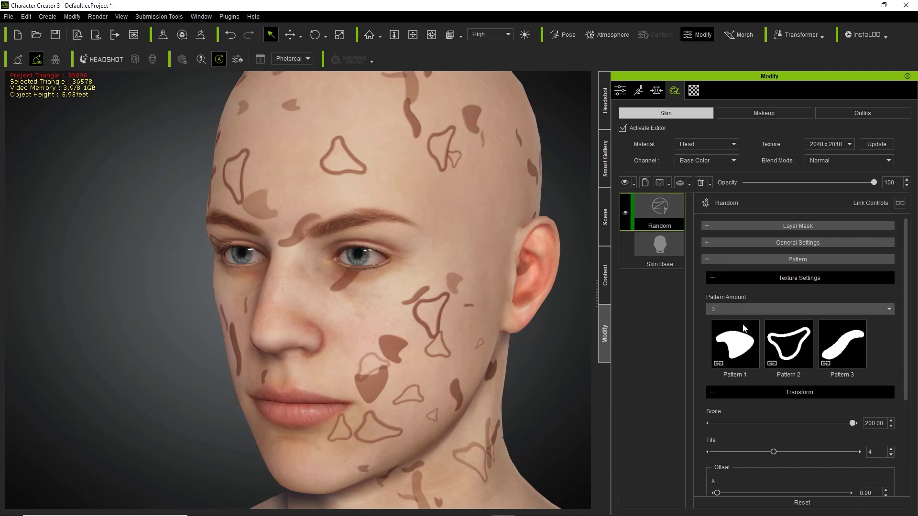
left_click(746, 326)
left_click(738, 348)
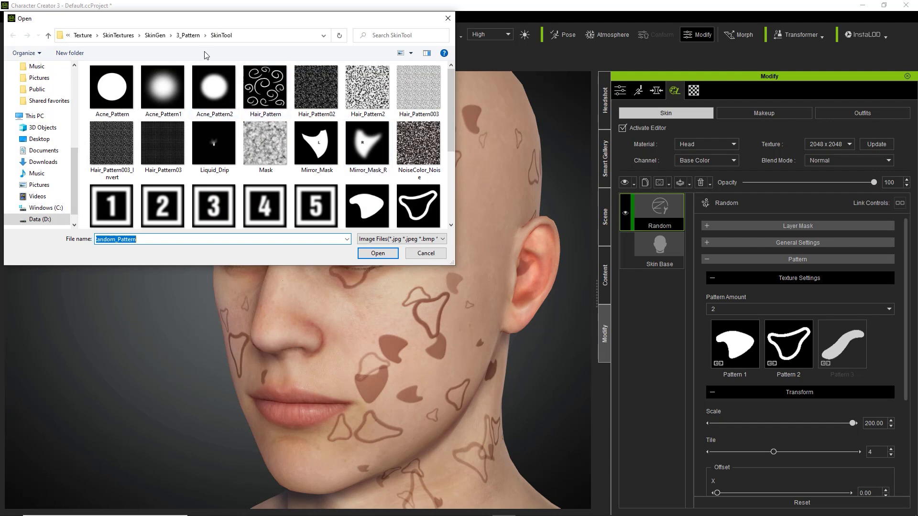
Step: Load Capillary_PT_01 from 3_Pattern > Misc as Pattern 1
left_click(189, 35)
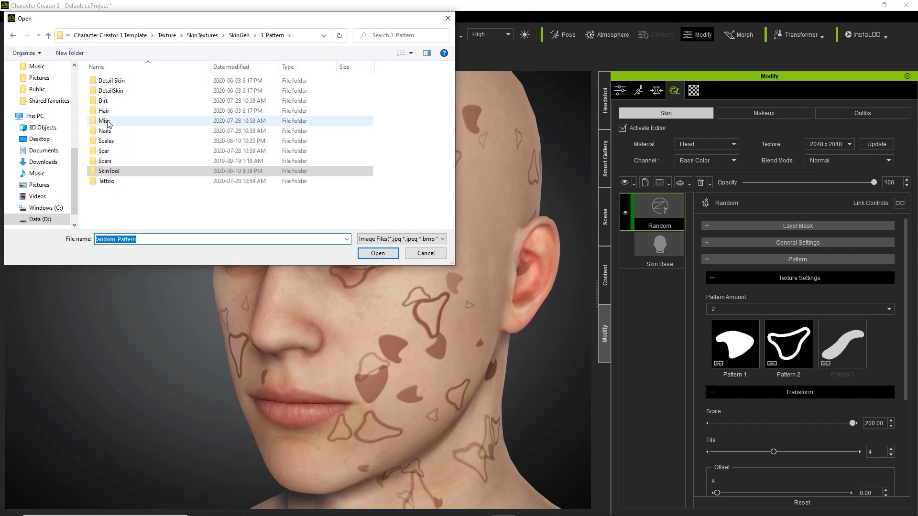
double_click(105, 121)
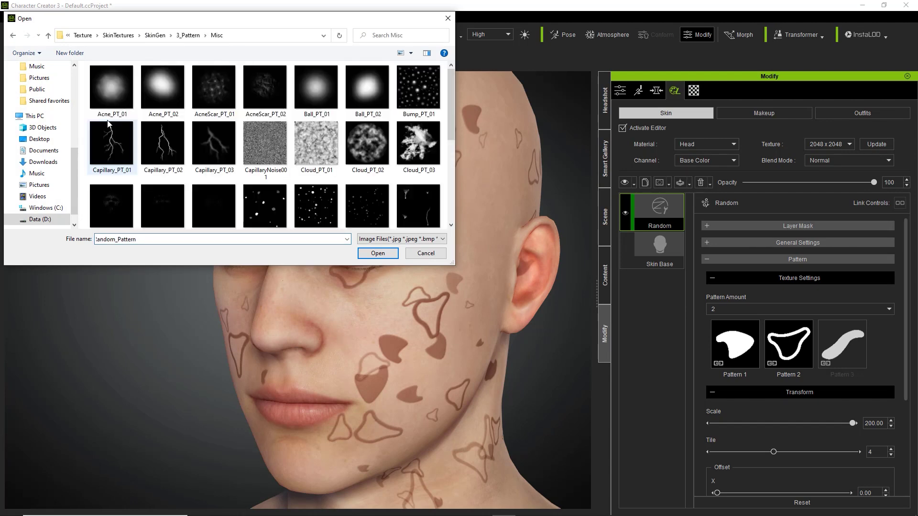
double_click(112, 149)
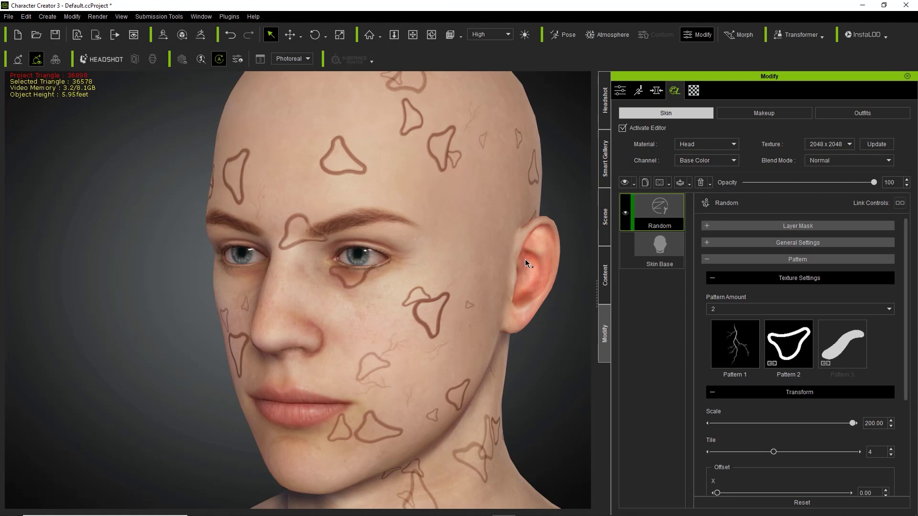
Step: Load Capillary_PT_02 from 3_Pattern > Misc as Pattern 2
left_click(788, 345)
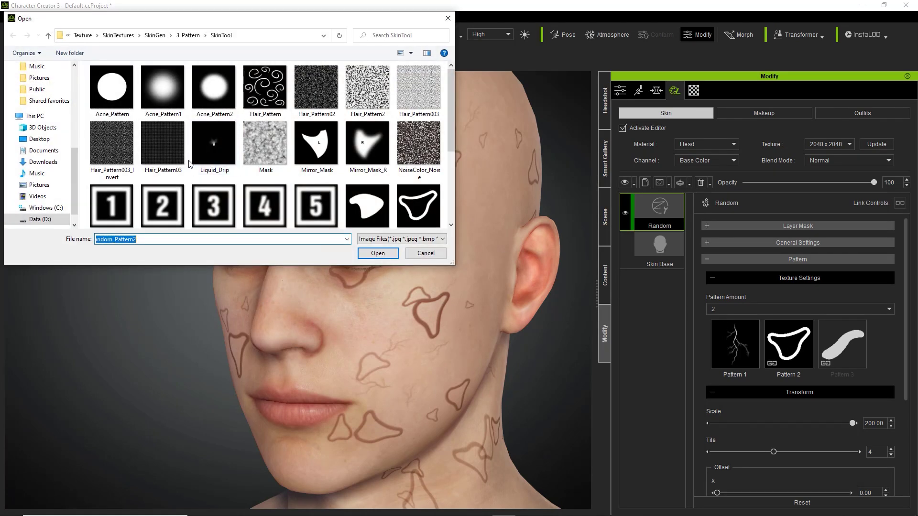
left_click(188, 35)
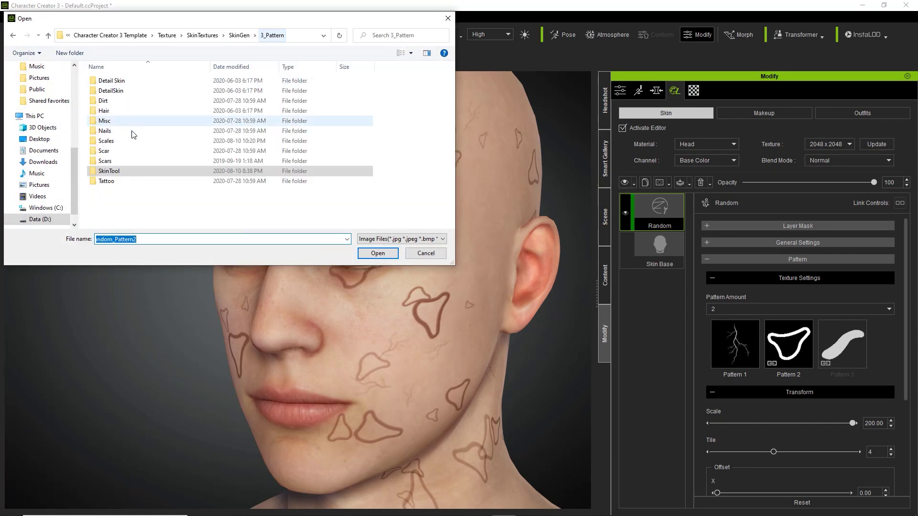
double_click(107, 121)
left_click(176, 144)
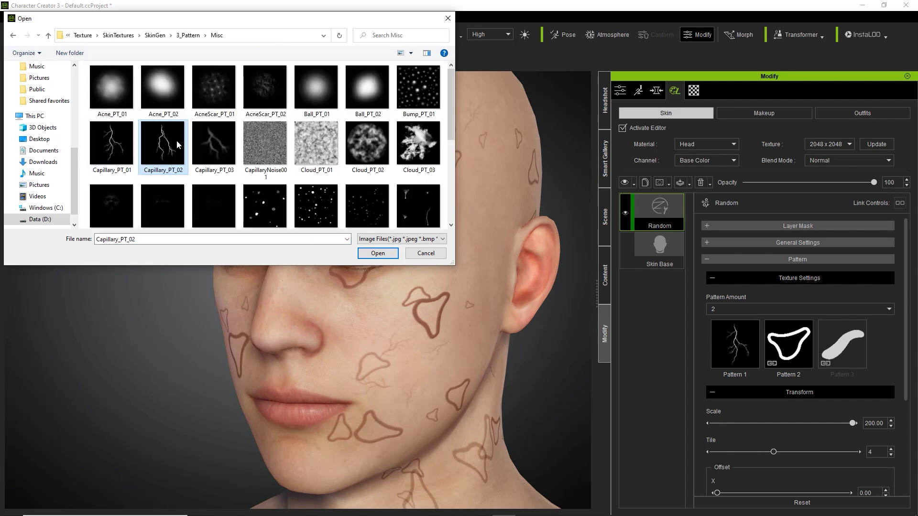
double_click(177, 144)
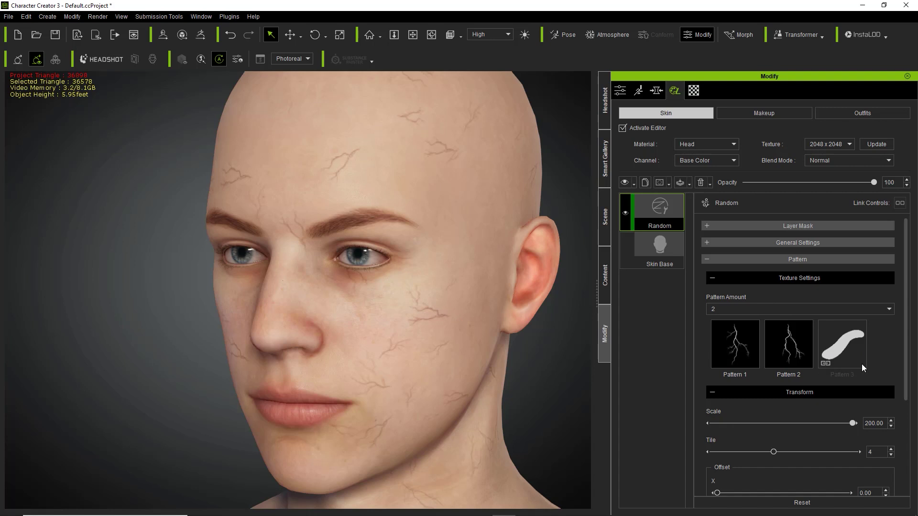
Step: Set the pattern Transform Scale to 100 and Tile to 6
left_click_drag(853, 424, 802, 418)
mouse_move(774, 453)
left_mouse_down()
mouse_move(815, 452)
mouse_move(697, 453)
mouse_move(768, 454)
left_mouse_up()
scroll(911, 434, "down", 3)
left_click_drag(911, 434, 863, 363)
left_click(831, 365)
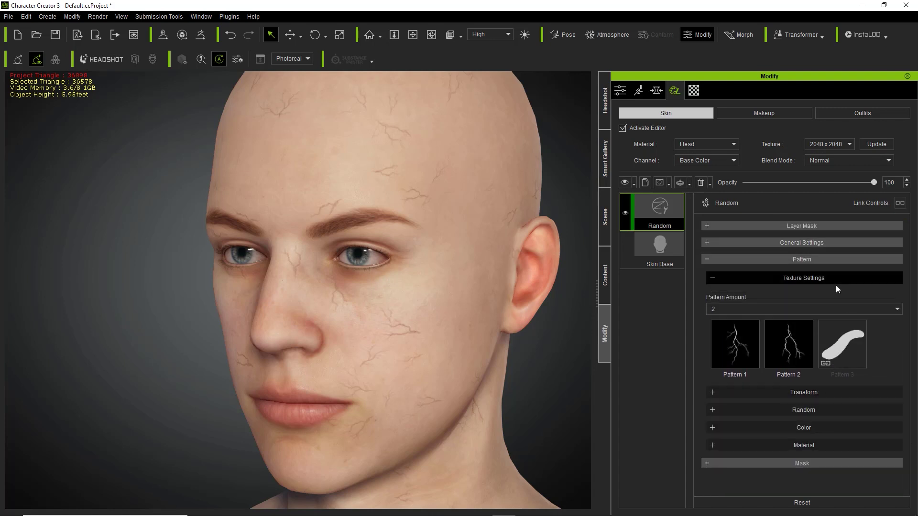
Step: Set Projection Method to Tri-Planar with Projection Blend about 0.27
left_click(806, 244)
left_click(739, 299)
left_click(722, 317)
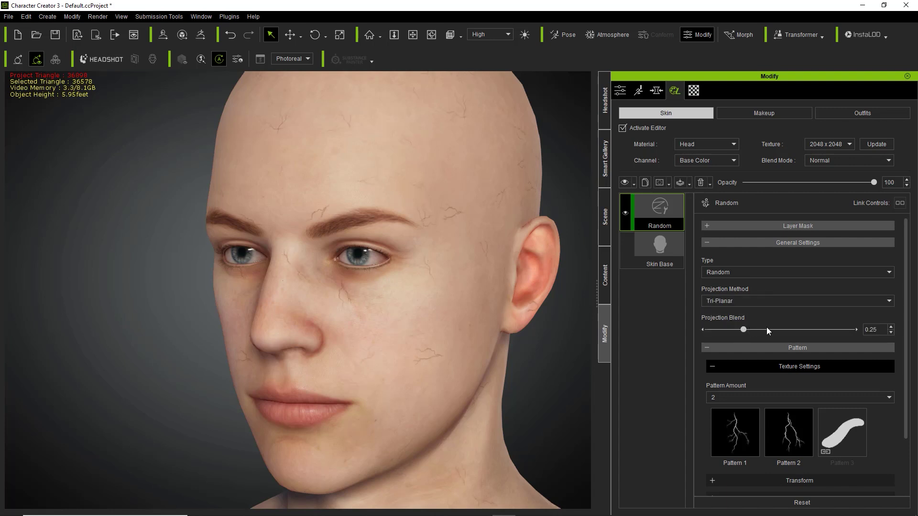
left_click(816, 330)
left_click(749, 330)
left_click(744, 332)
left_click(777, 243)
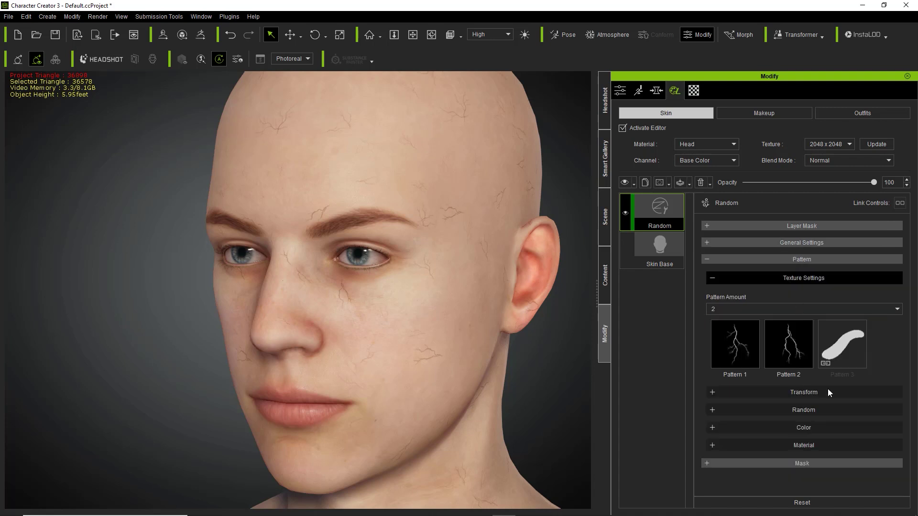
Step: Fine-tune scale variation to 0.82 in random distribution, then expand the pattern's Color section
left_click(813, 411)
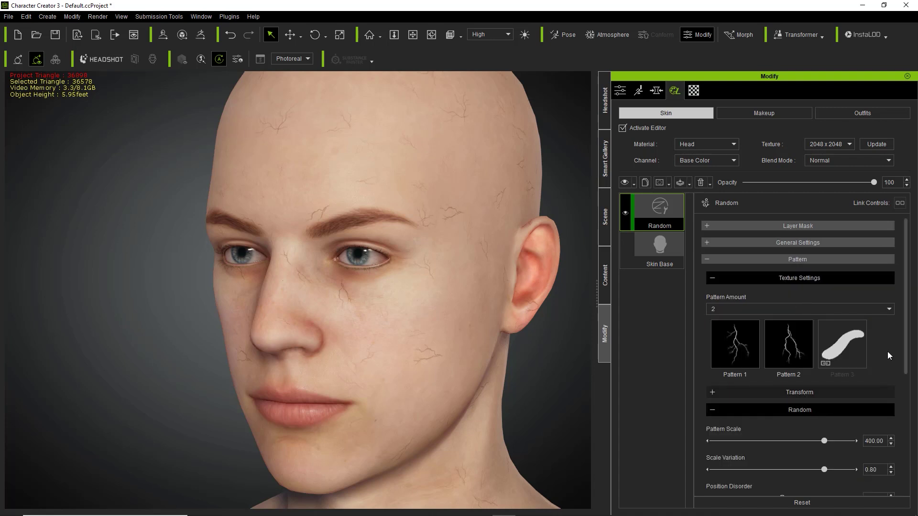
left_click_drag(905, 336, 909, 424)
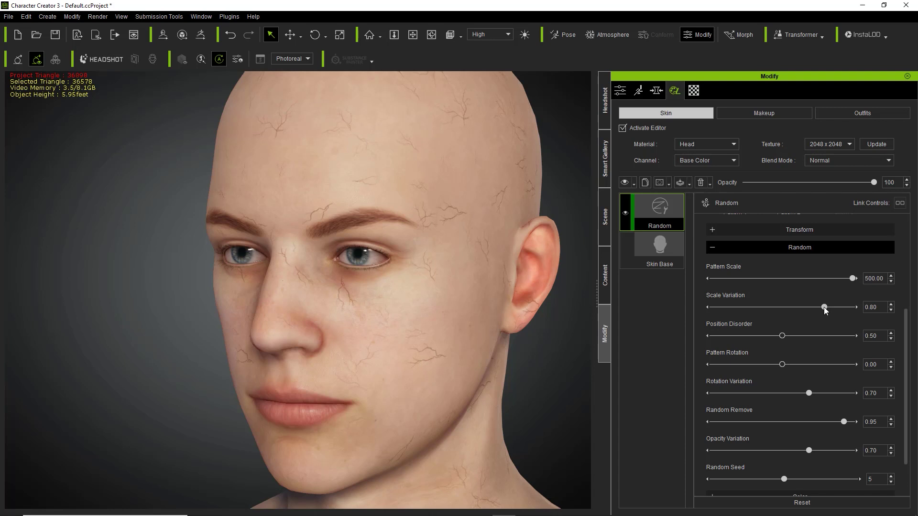
left_click_drag(841, 305, 844, 305)
scroll(907, 425, "down", 2)
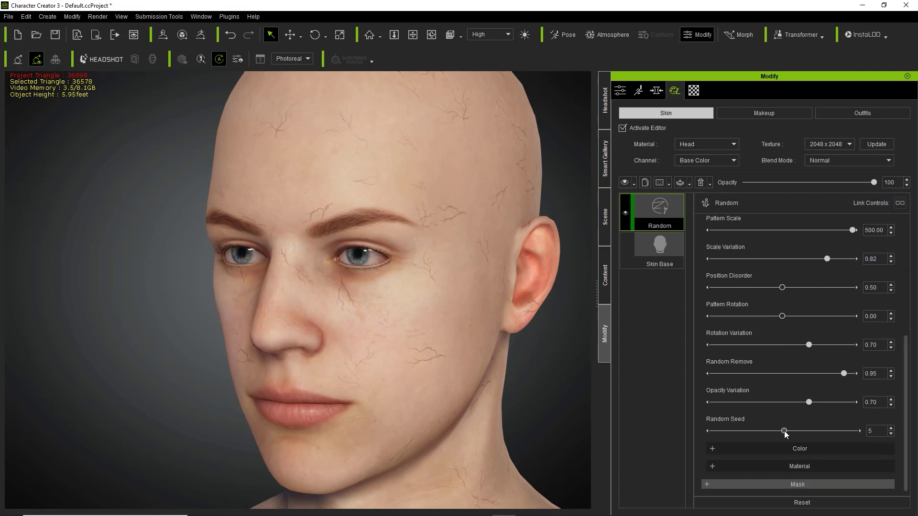
left_click(789, 449)
left_click_drag(905, 365, 901, 437)
Step: Switch the vein Color Type to Duo Color with a dark red primary colour
left_click(739, 262)
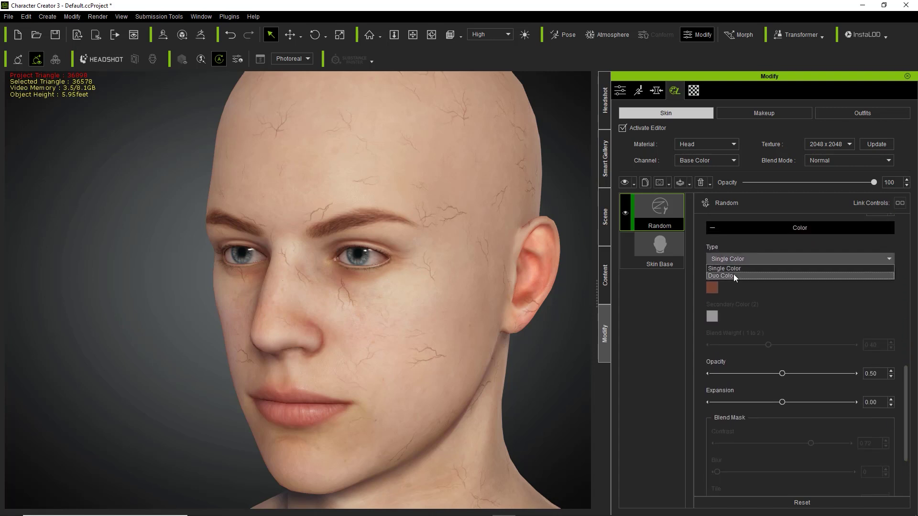
left_click(734, 274)
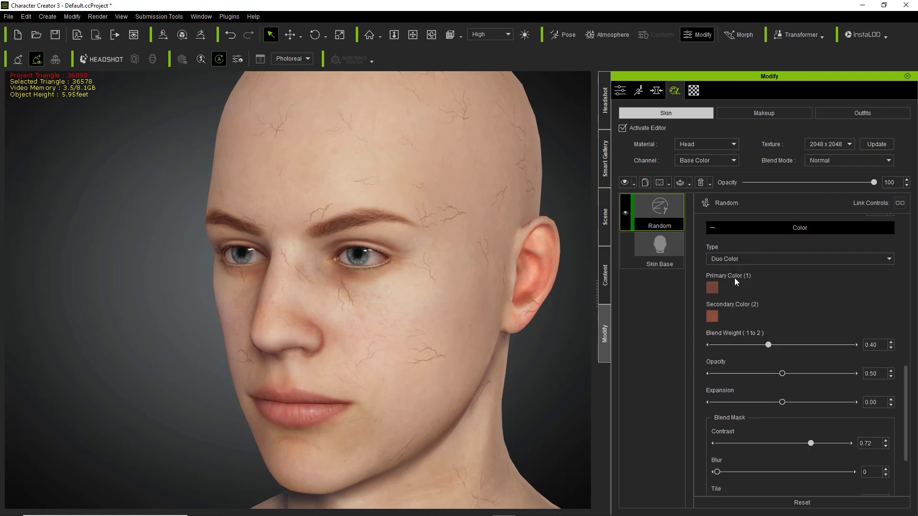
left_click(712, 291)
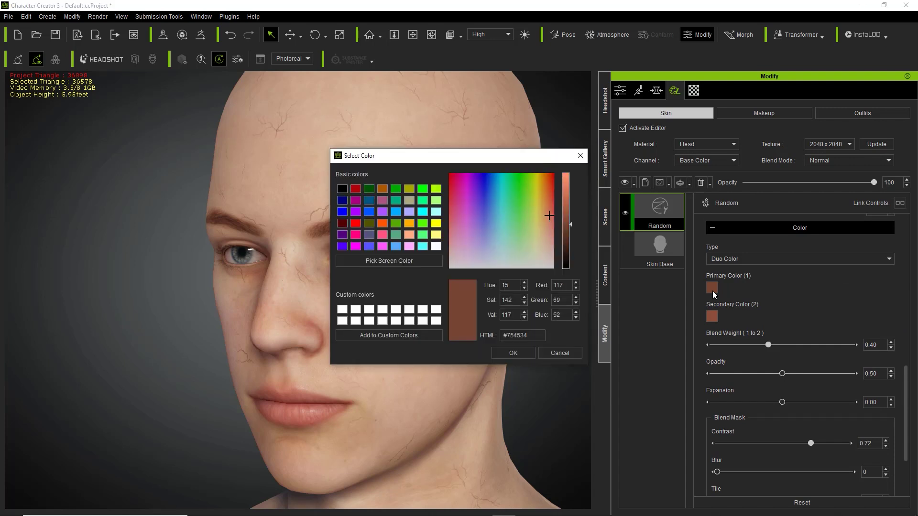
left_click_drag(533, 214, 554, 190)
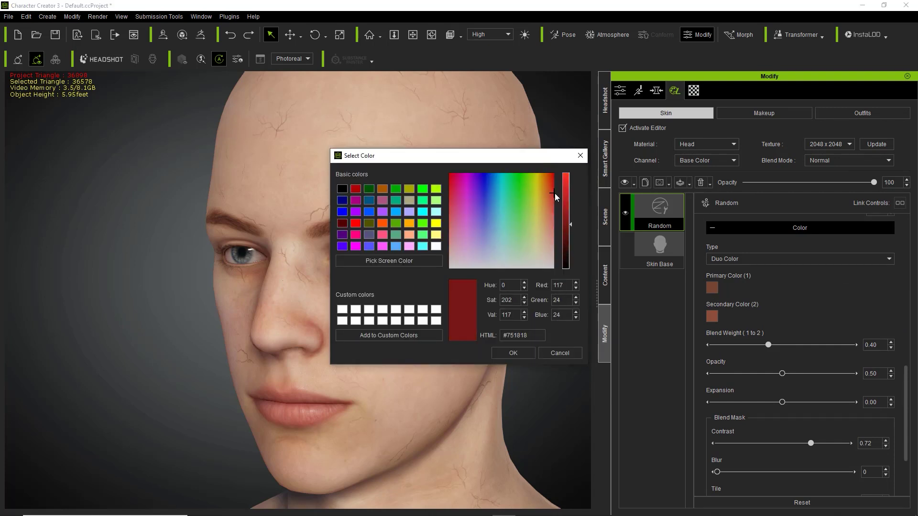
left_click_drag(562, 224, 567, 217)
left_click(512, 353)
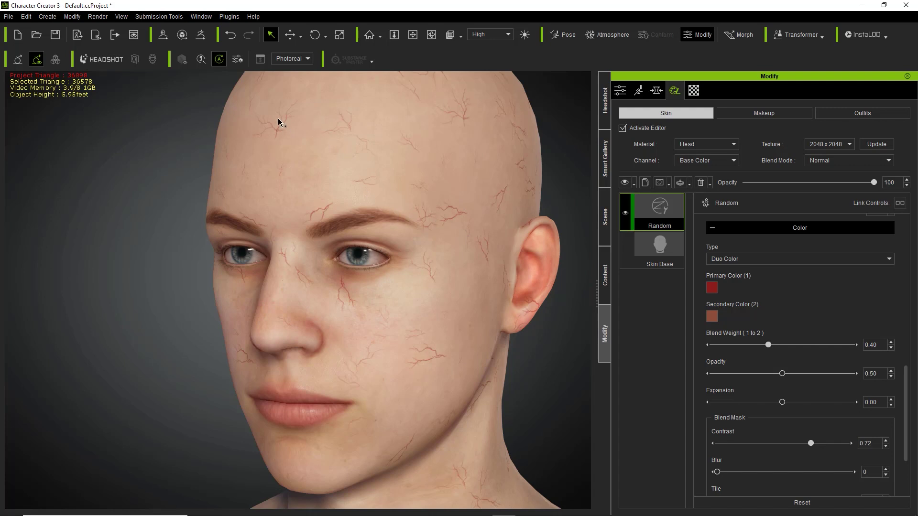
Step: Set a blue secondary colour and adjust the Blend Weight and Expansion sliders
left_click(711, 316)
left_click_drag(495, 228, 496, 196)
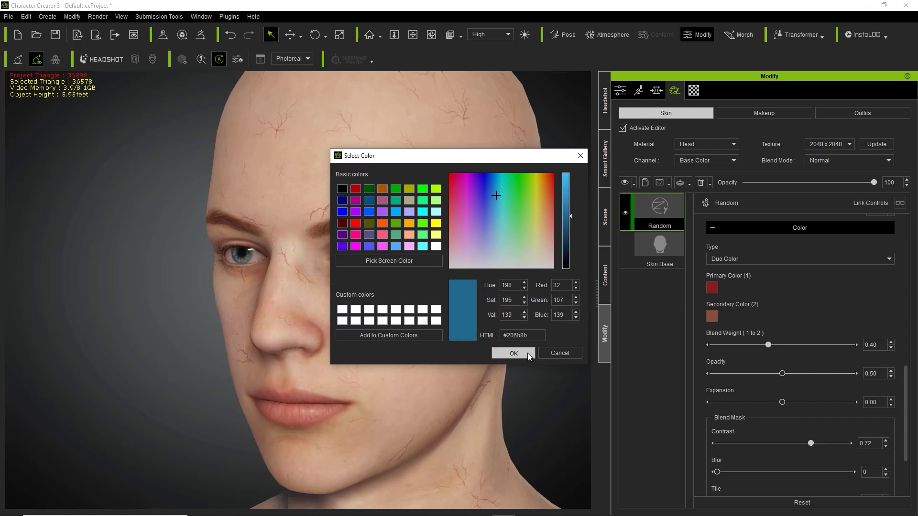
left_click(526, 352)
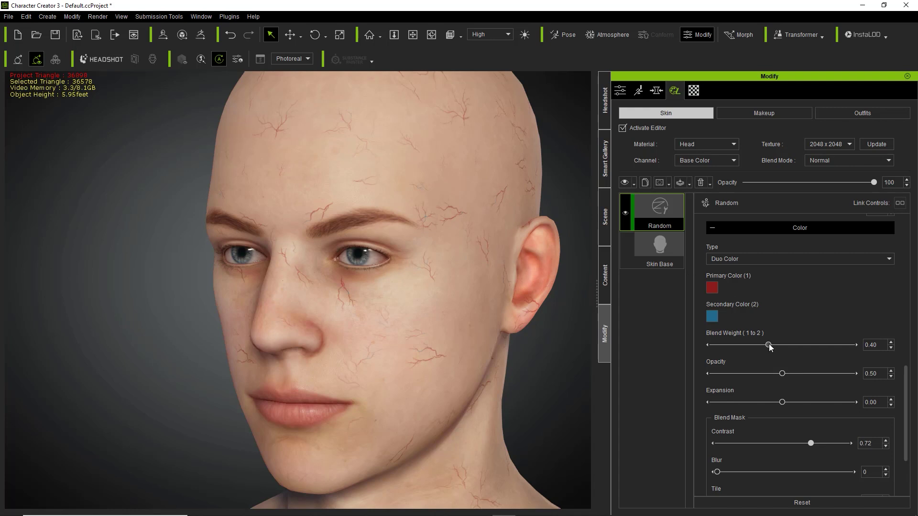
left_click_drag(770, 345, 782, 345)
mouse_move(771, 342)
left_mouse_down()
mouse_move(818, 344)
mouse_move(782, 345)
left_mouse_up()
mouse_move(782, 402)
left_mouse_down()
mouse_move(842, 403)
mouse_move(783, 404)
left_mouse_up()
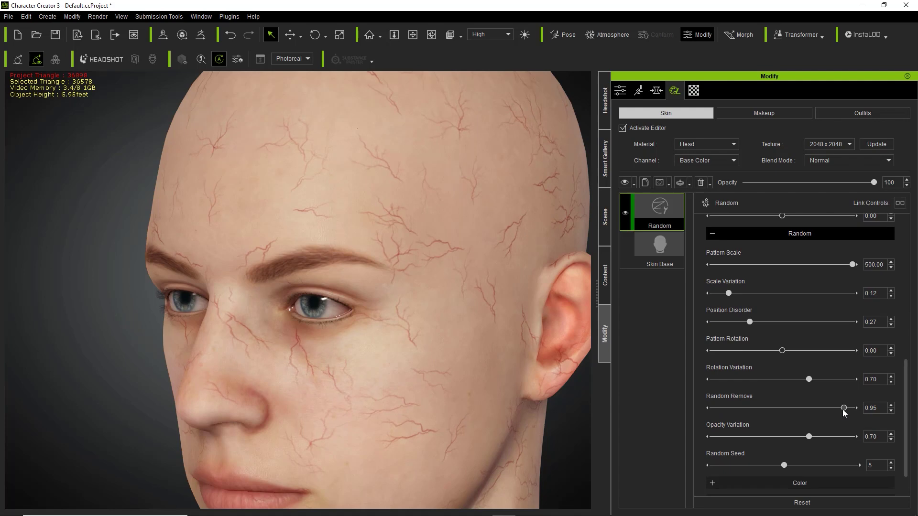
Step: Set Random Remove to about 0.88 and Pattern Scale to about 412
left_click_drag(838, 408, 768, 406)
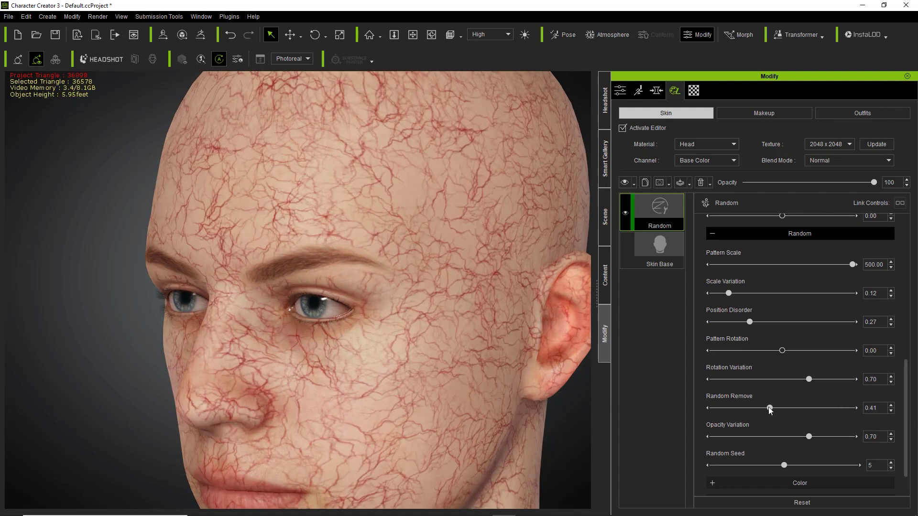
left_click_drag(776, 406, 833, 407)
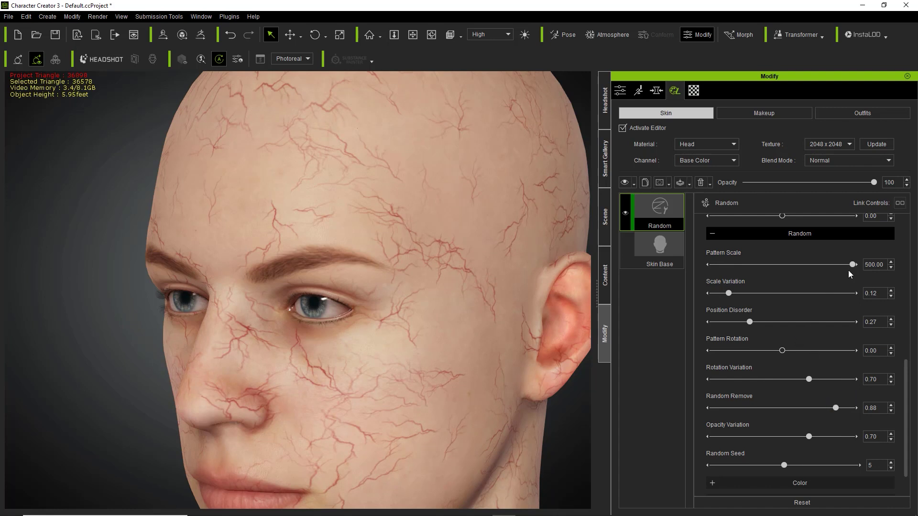
left_click(822, 266)
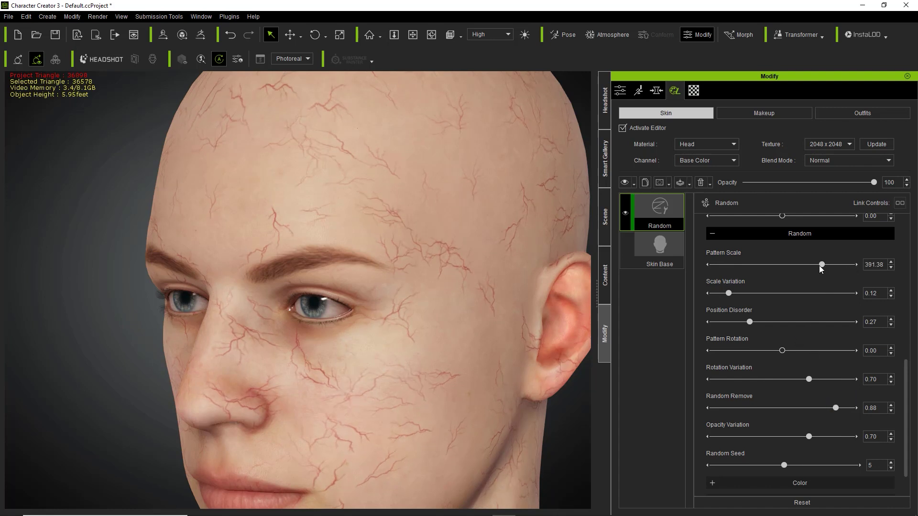
left_click_drag(821, 266, 828, 266)
Step: Collapse the Random, Texture Settings and Transform sections
left_click_drag(908, 380, 907, 366)
left_click(796, 276)
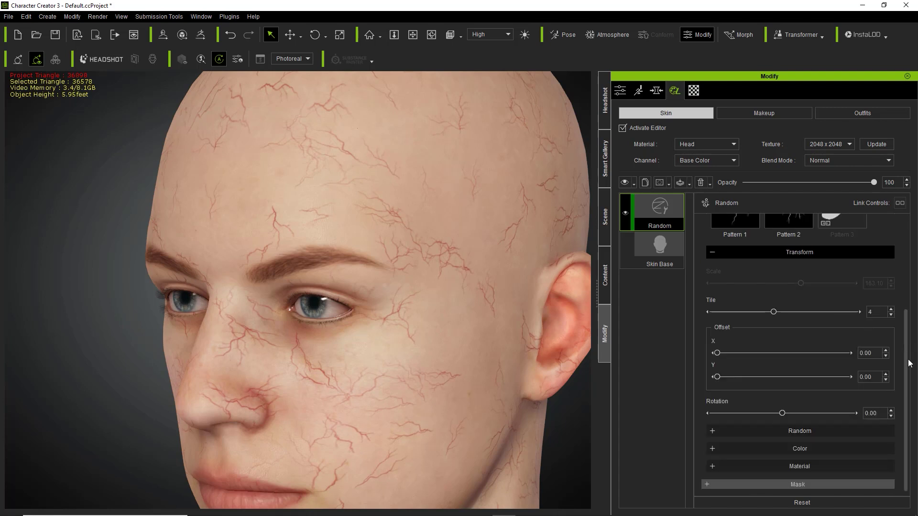
left_click_drag(908, 354, 902, 265)
left_click(780, 274)
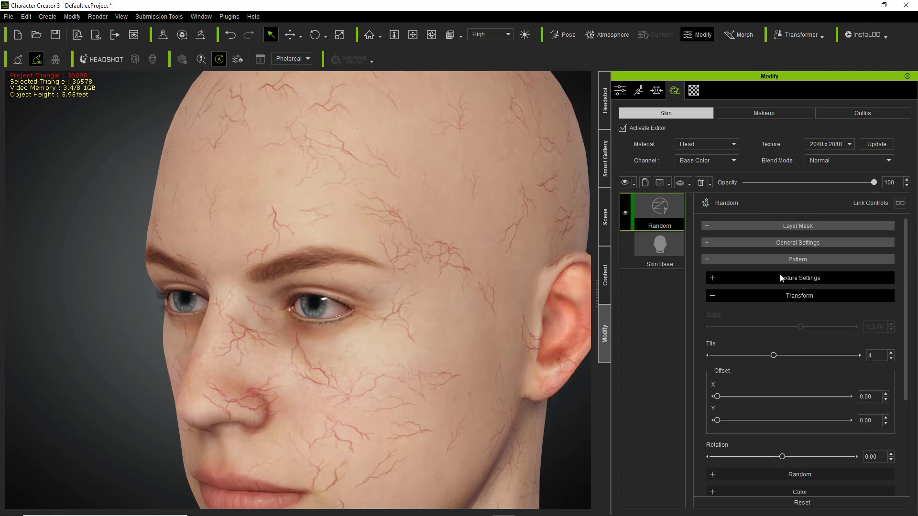
left_click(761, 297)
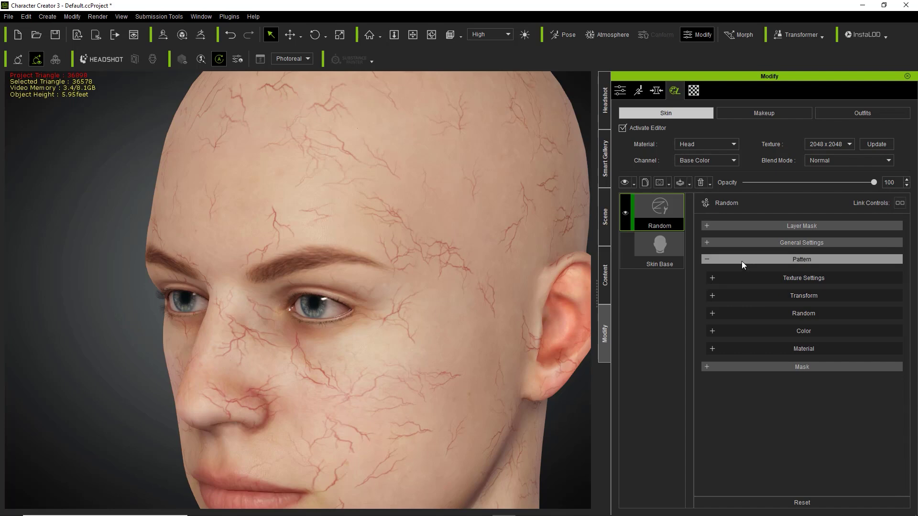
left_click(757, 227)
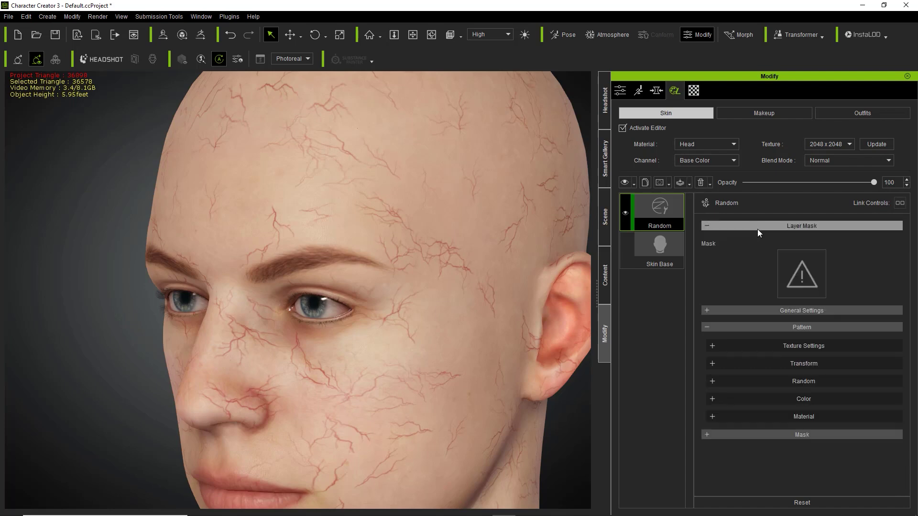
Step: Load Capillary_Head_LM_01 from 2_LayerMask > Head as the vein layer mask
left_click(807, 271)
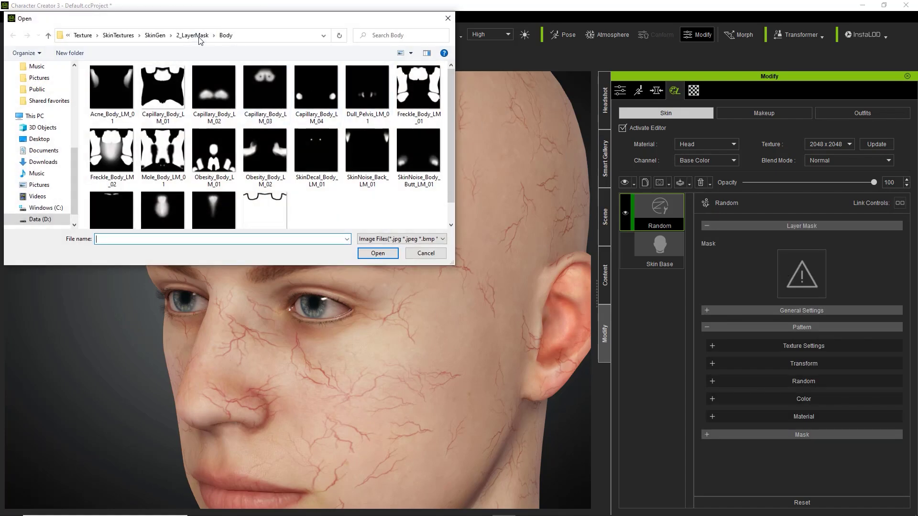
left_click(199, 38)
left_click(109, 101)
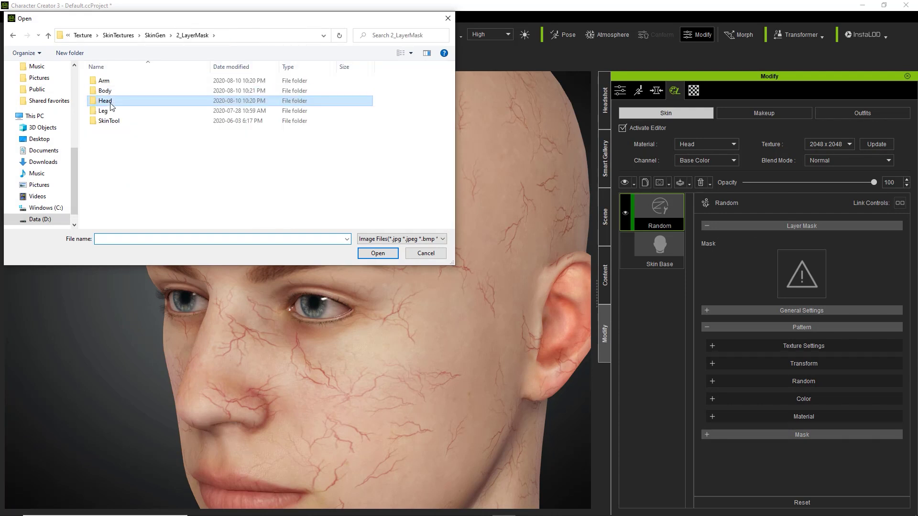
double_click(106, 101)
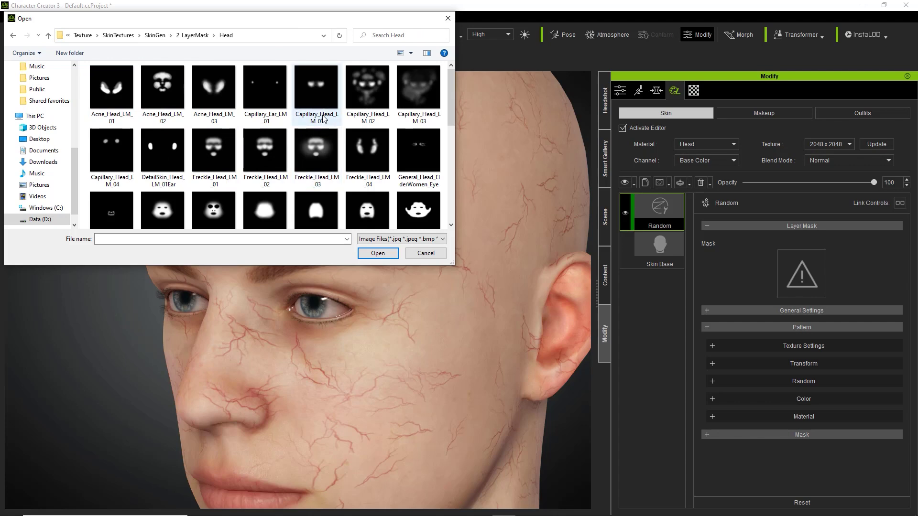
double_click(320, 90)
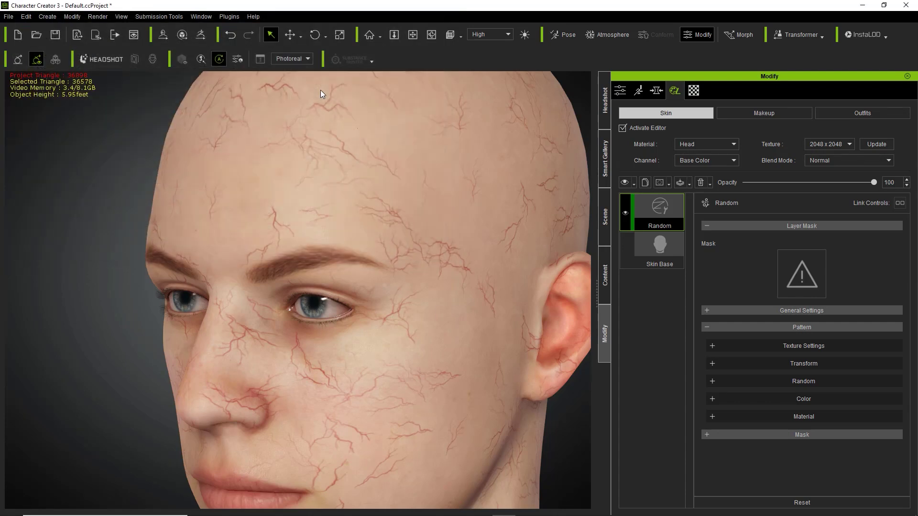
middle_click_drag(426, 392, 441, 332)
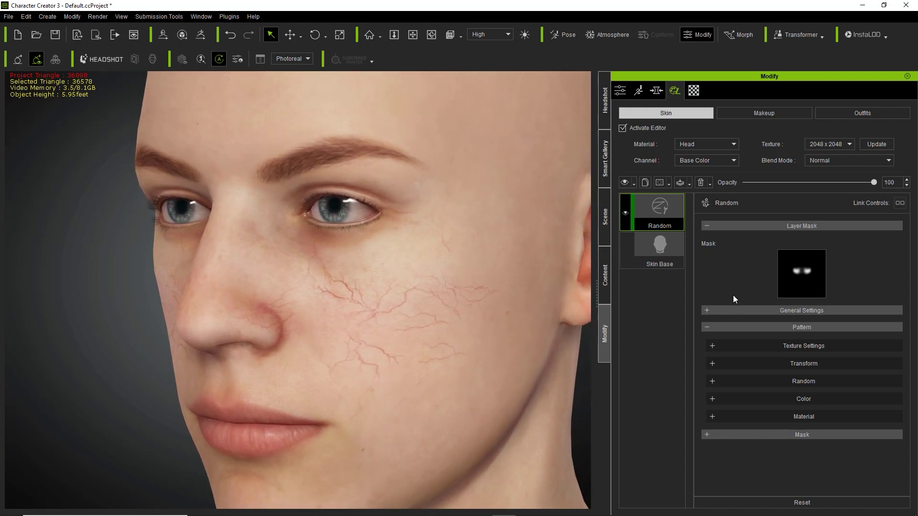
Step: Lower the vein layer opacity to 89 and set Material Blur to 0.18
left_click(732, 225)
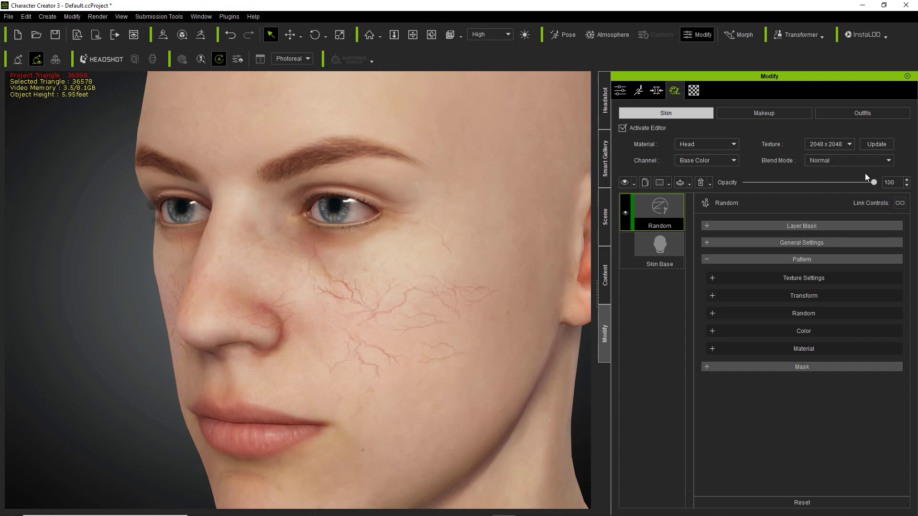
left_click_drag(825, 182, 859, 184)
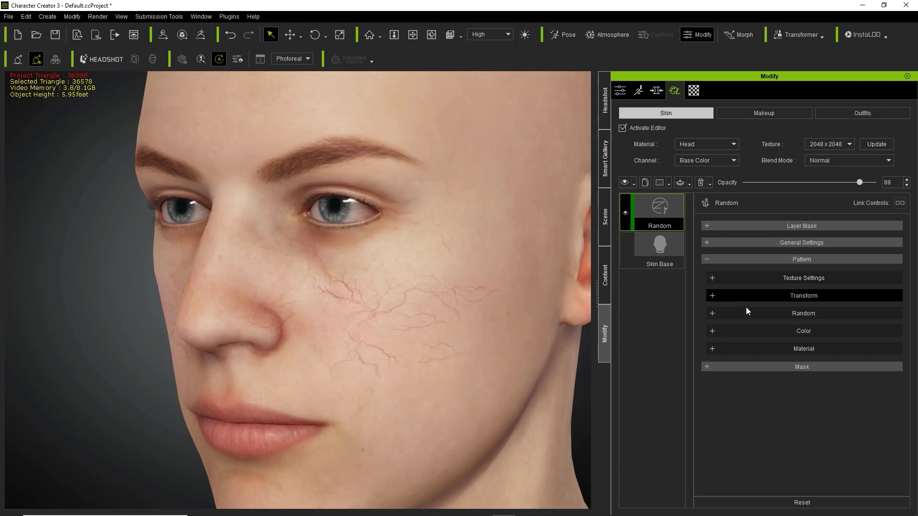
left_click(749, 347)
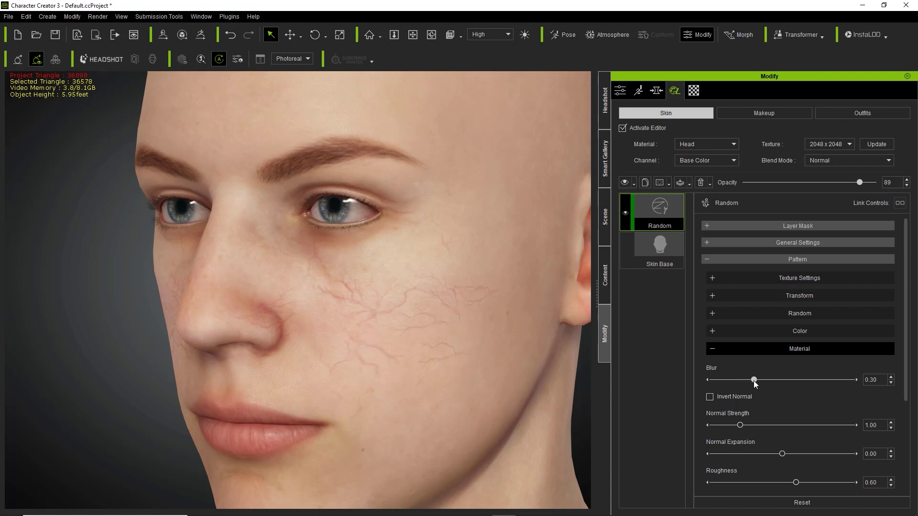
left_click_drag(750, 382, 750, 383)
mouse_move(906, 378)
left_mouse_down()
mouse_move(902, 441)
mouse_move(904, 382)
left_mouse_up()
left_click(795, 348)
Step: Set Projection Blend to 0.74 and lower the vein layer opacity to 77
left_click(779, 278)
left_click(779, 278)
left_click(777, 243)
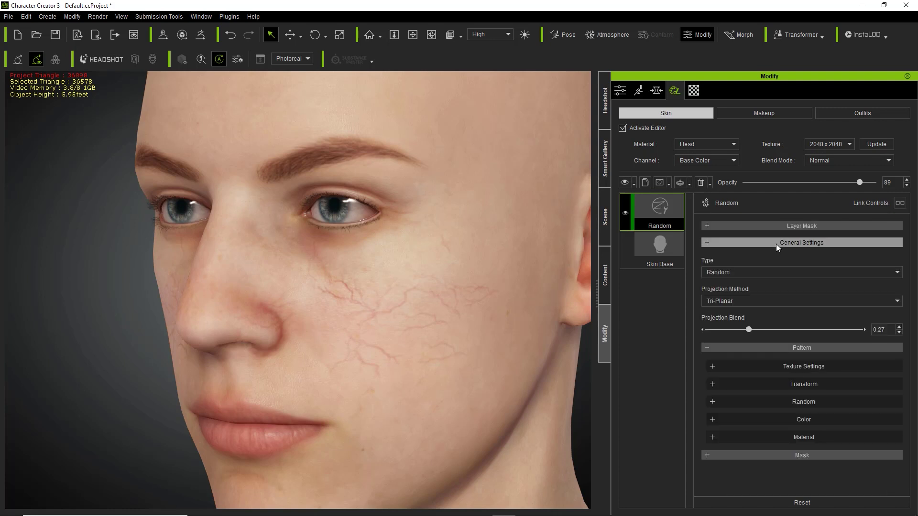
left_click(733, 330)
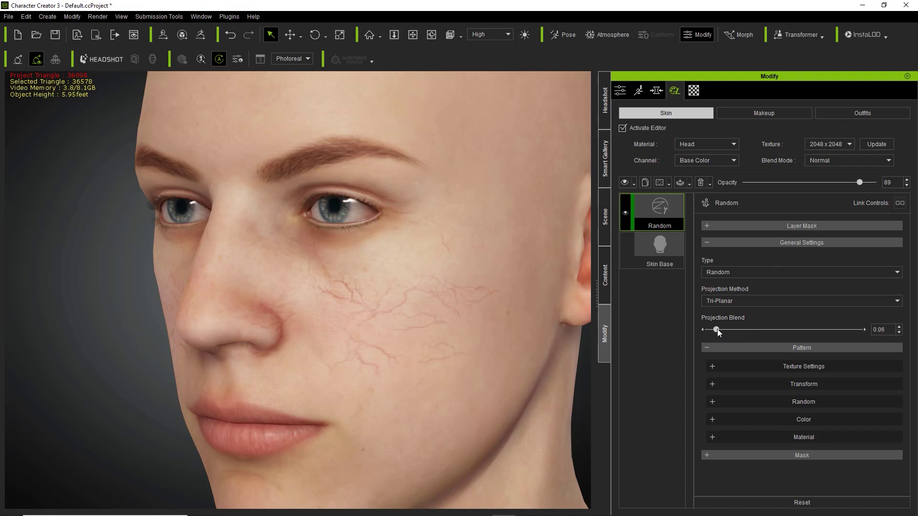
left_click(798, 323)
left_click(827, 322)
right_click_drag(358, 317, 307, 322)
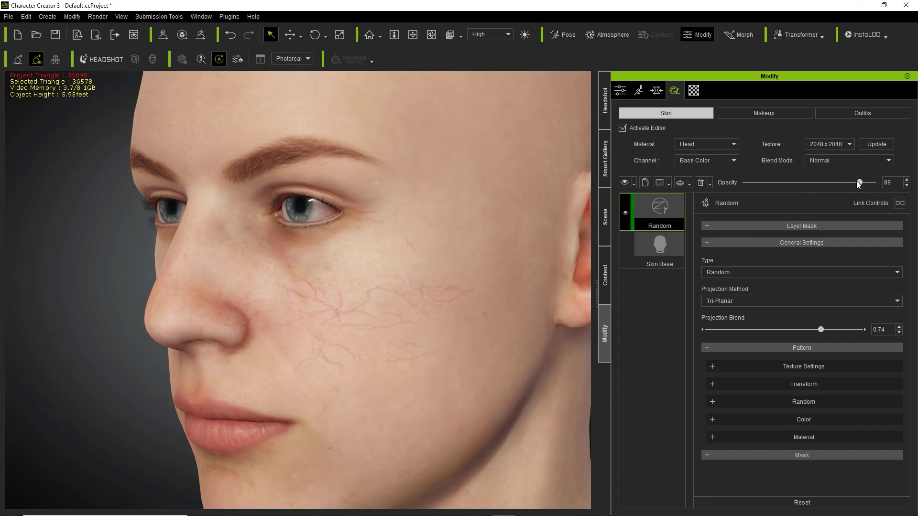
left_click_drag(856, 185, 845, 185)
right_click_drag(438, 342, 488, 348)
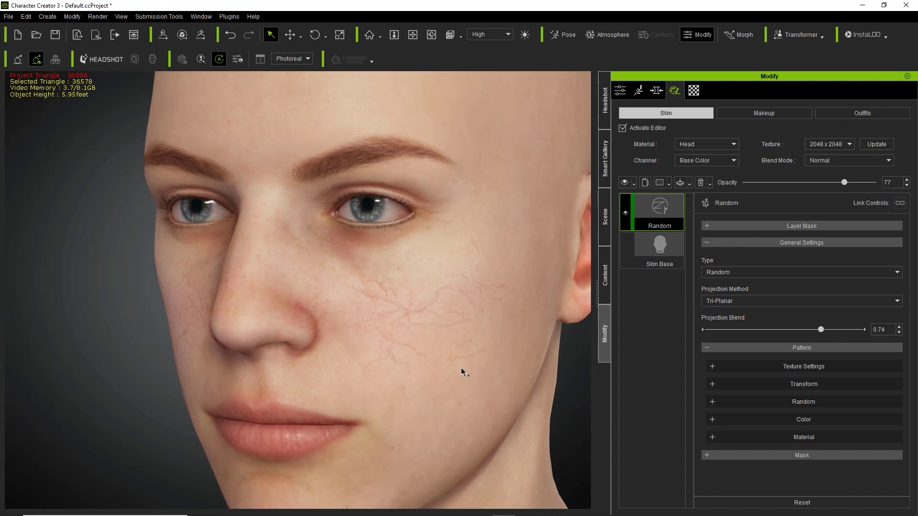